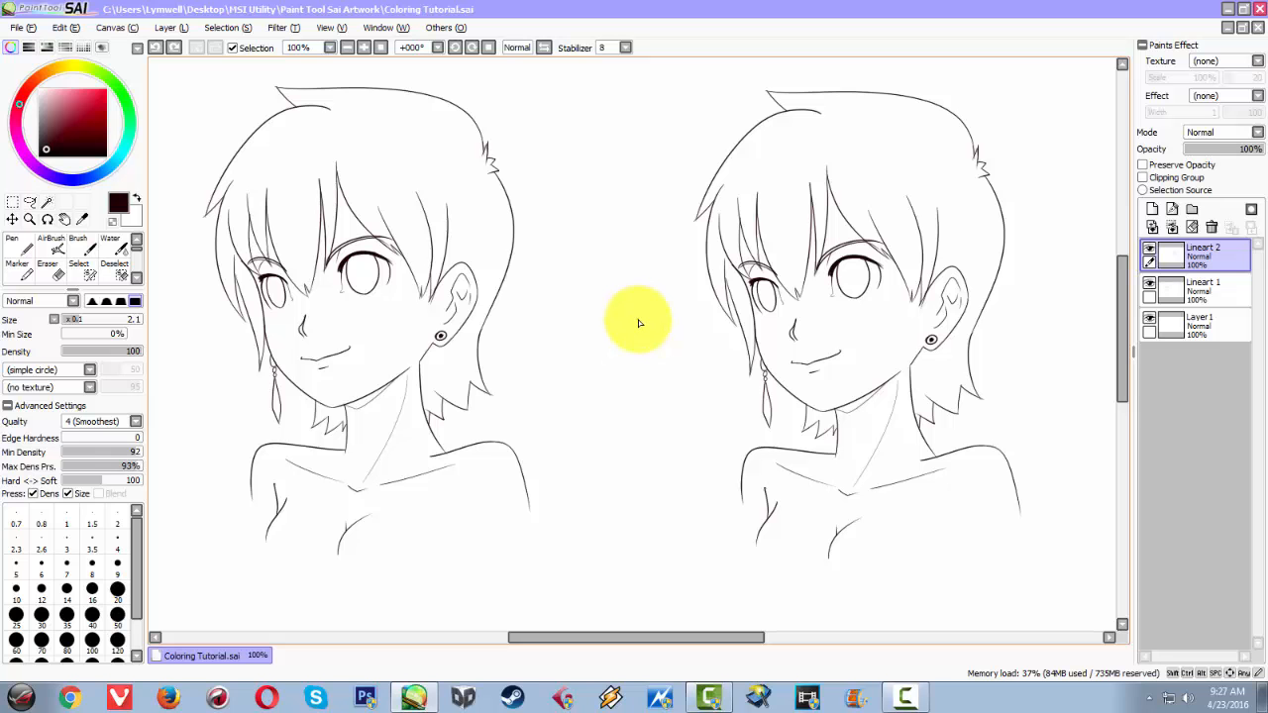
Choose a bright crimson red as the drawing colour and switch to the Magic Wand.
drag(601, 635, 565, 639)
click(1184, 288)
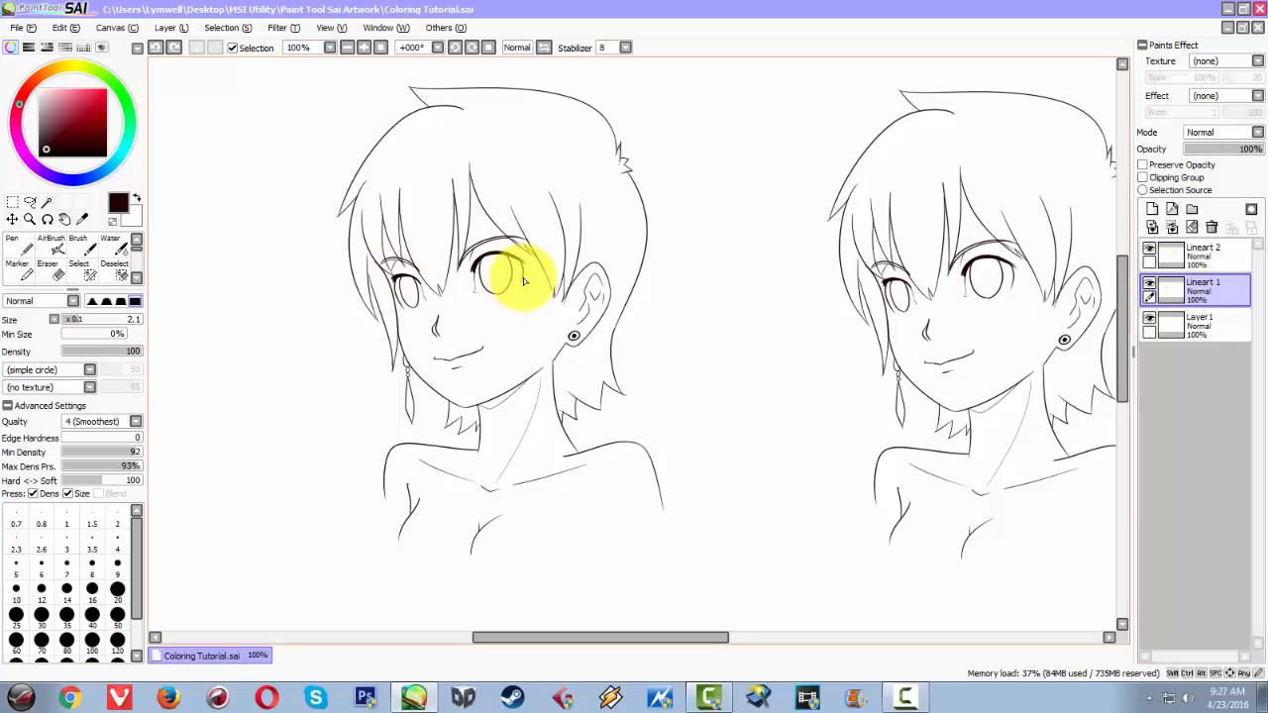
click(93, 96)
click(101, 99)
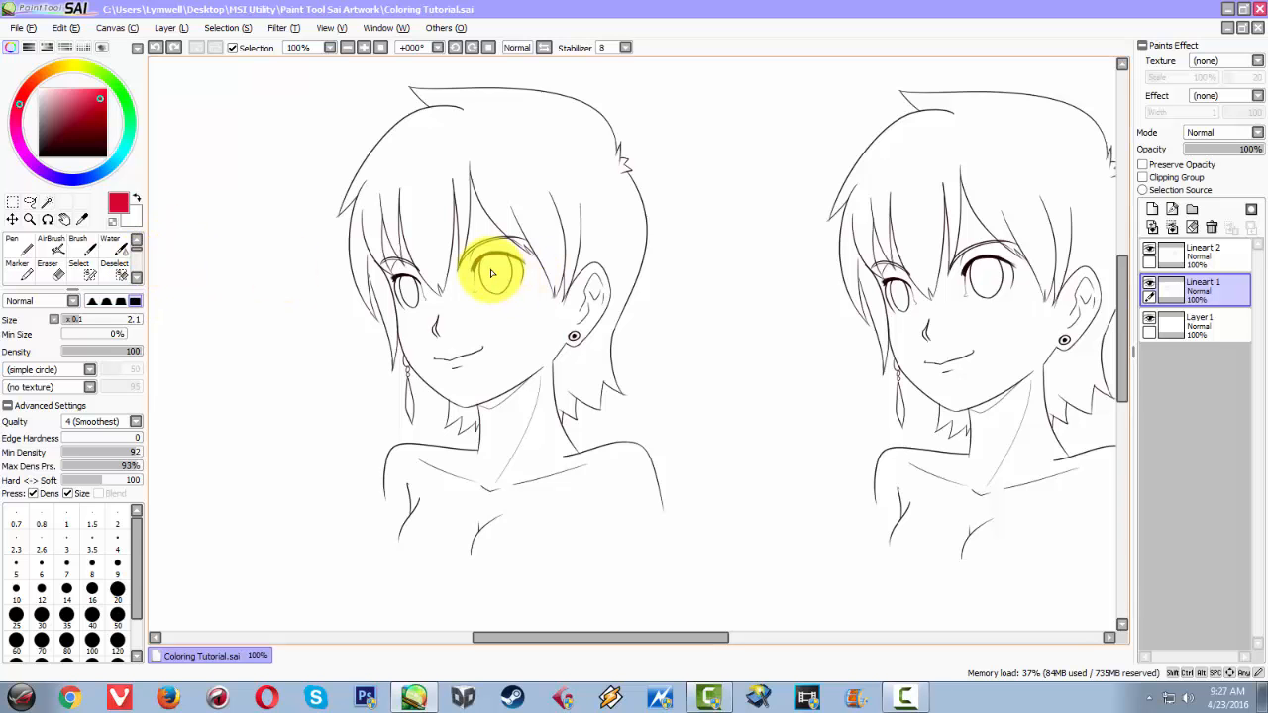
click(52, 205)
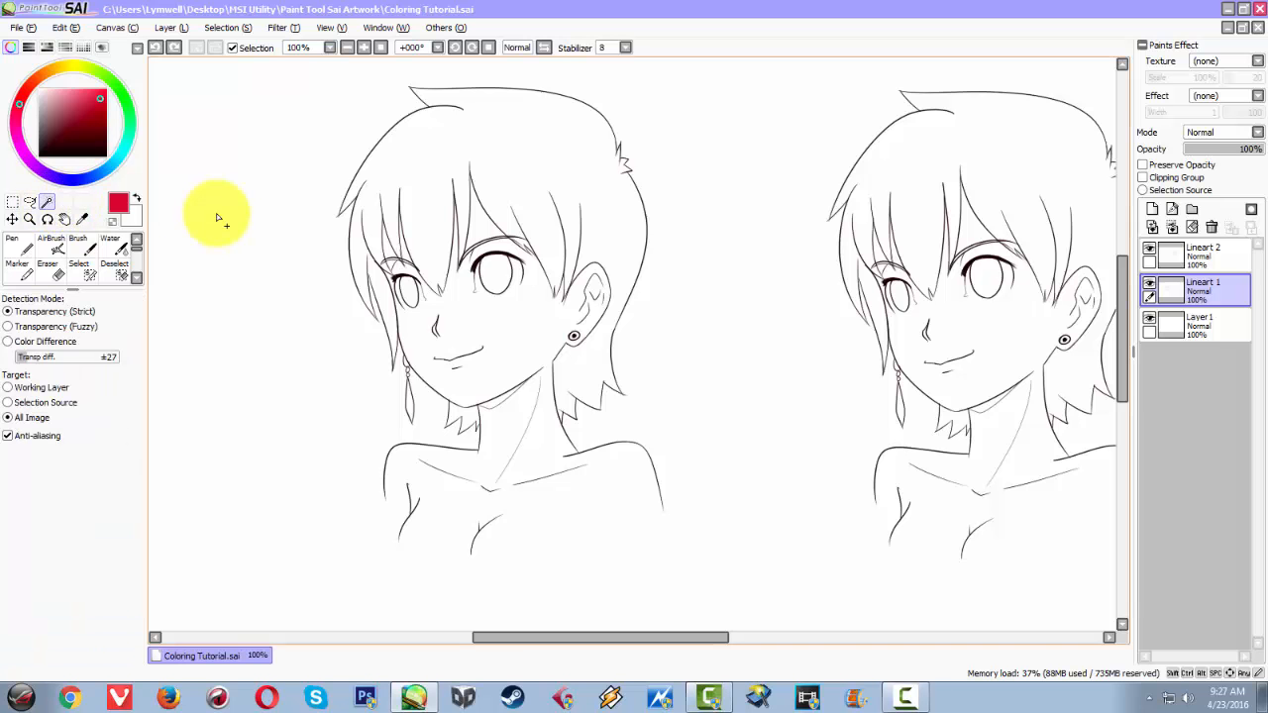
Add a new layer directly above Layer1 and name it Hair 1.
click(1196, 339)
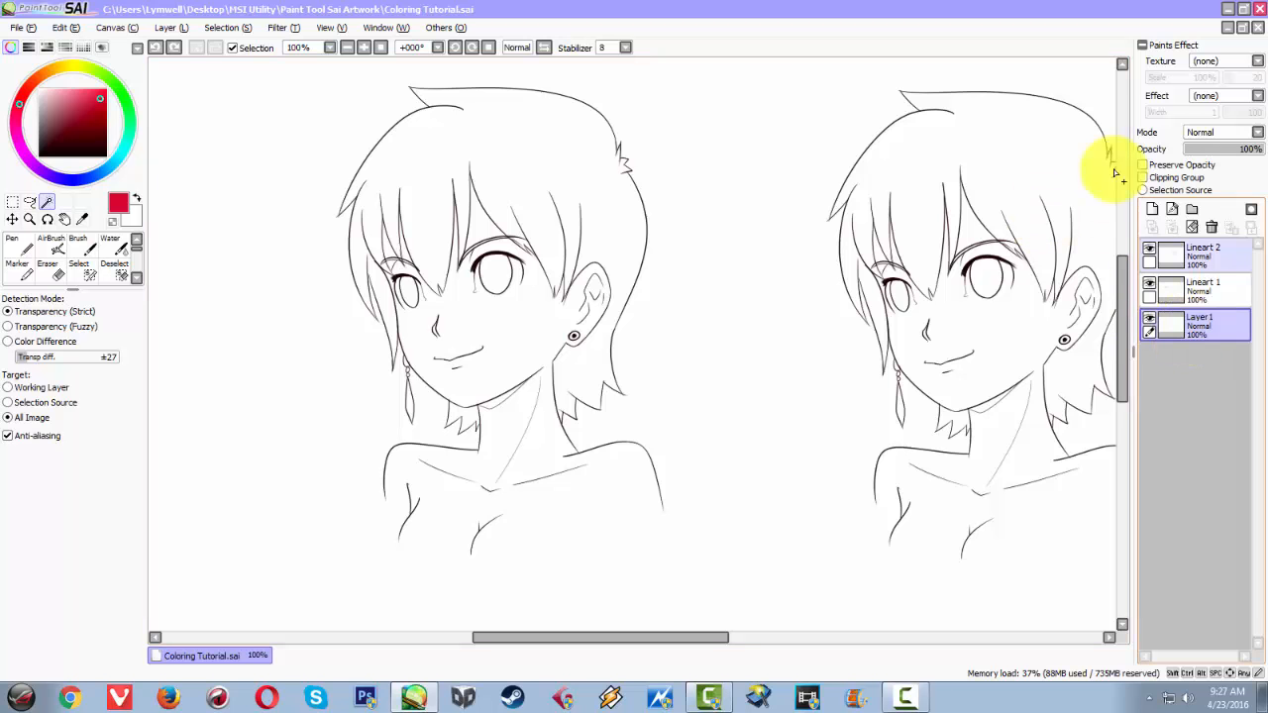
click(1152, 209)
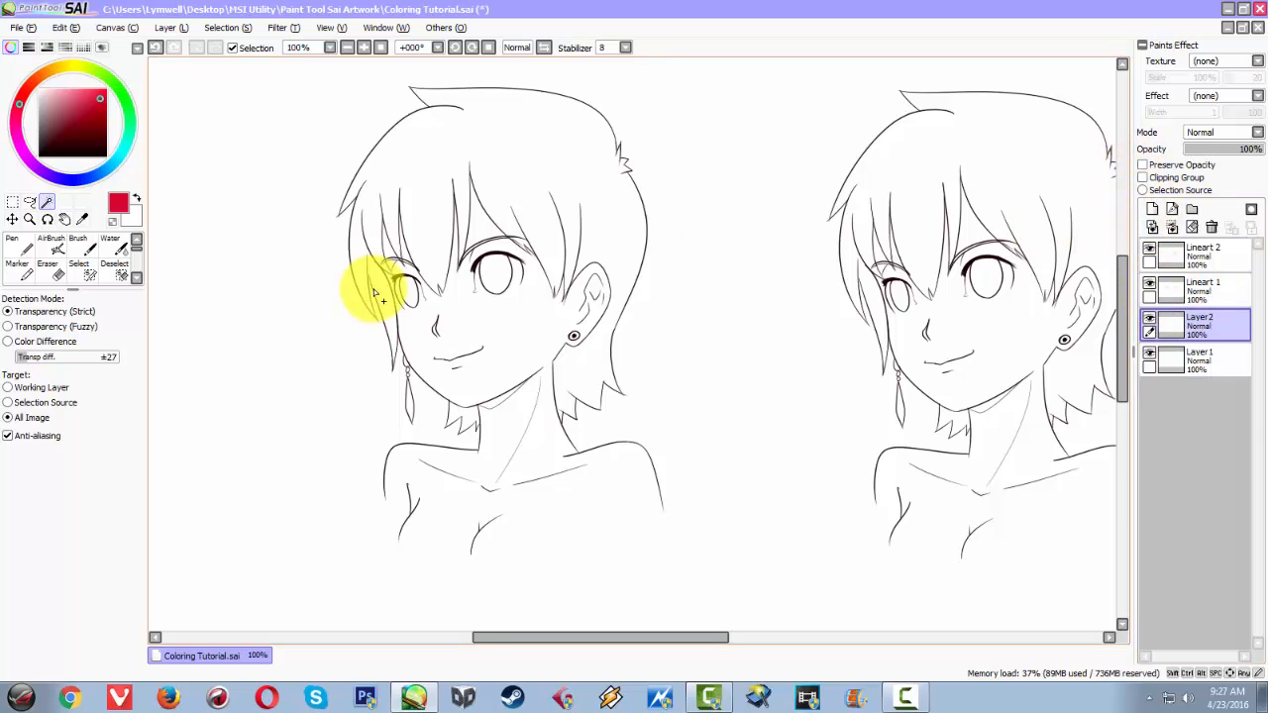
double_click(1210, 330)
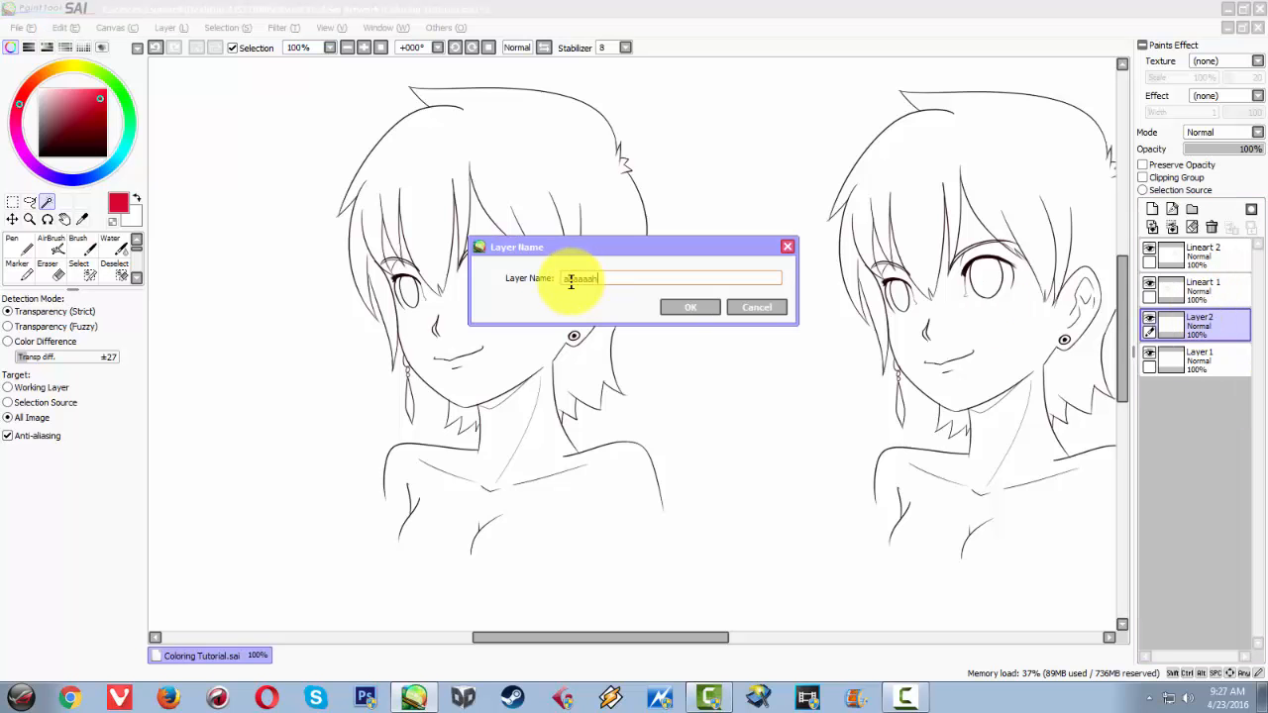
text(Hair 1)
key(Return)
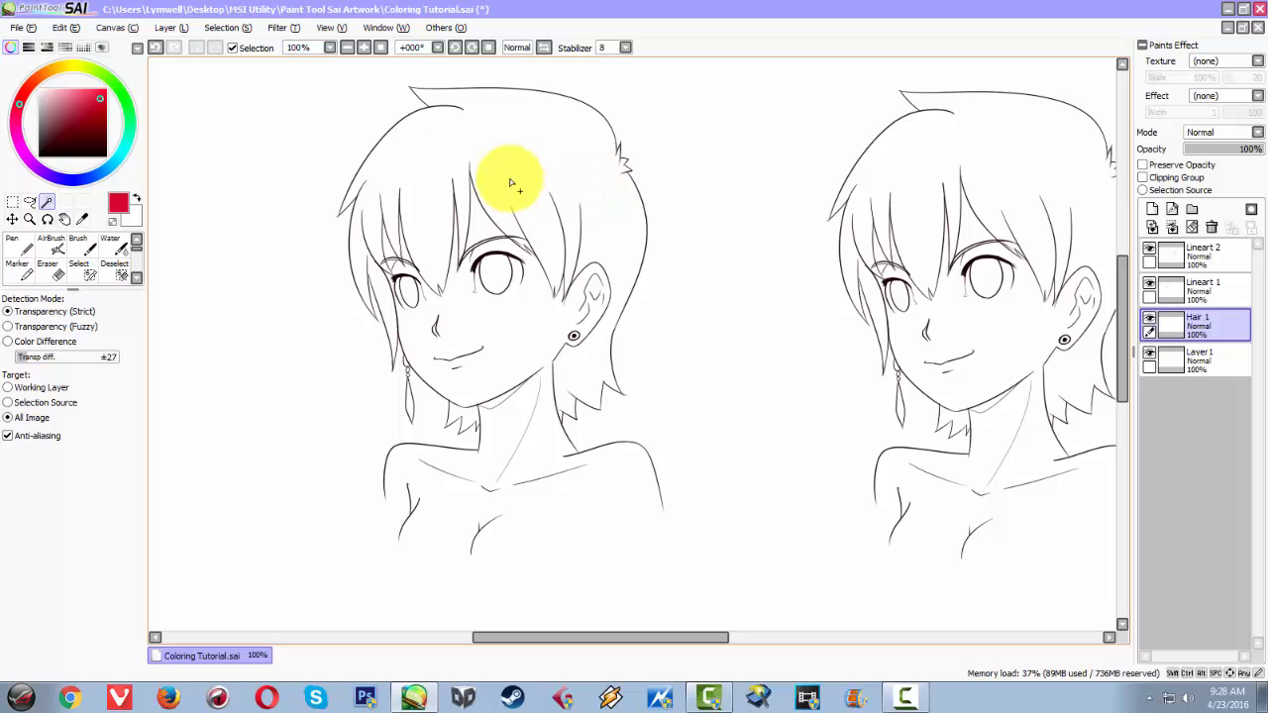
Select the left character's main hair area and the thin fringe strand between the eyes with the Magic Wand.
click(434, 159)
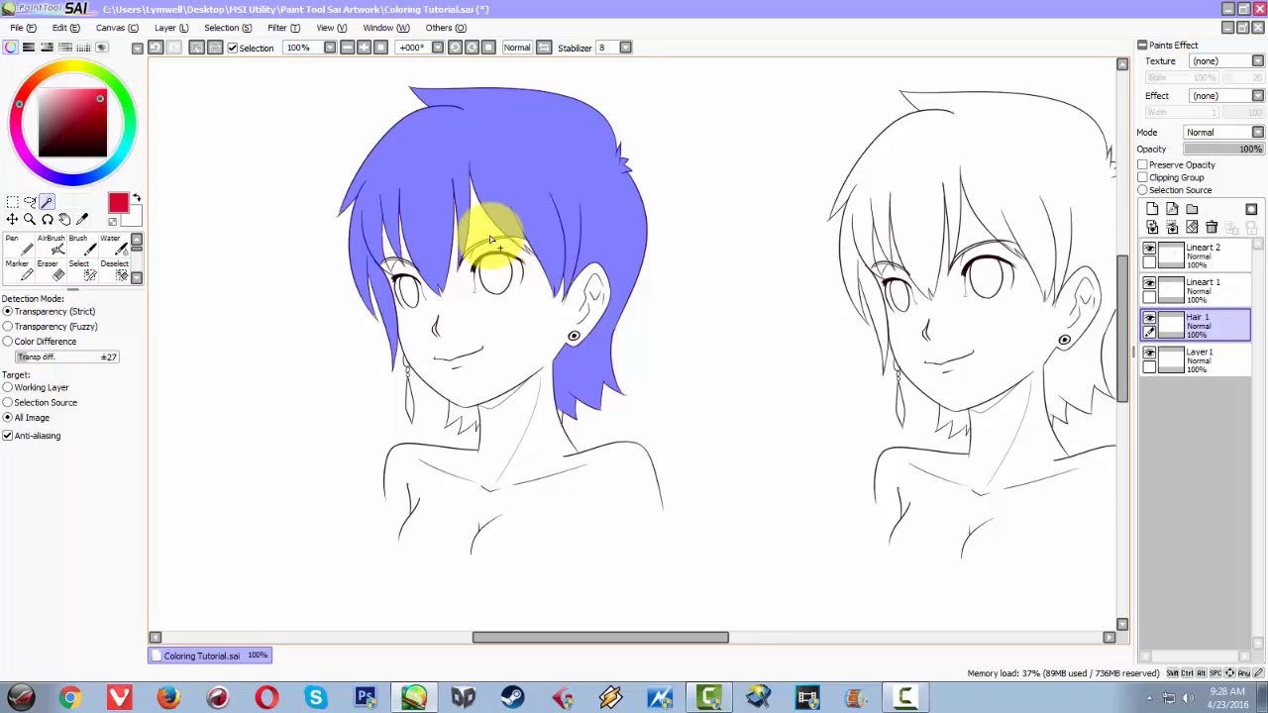
scroll(458, 215, up, 2)
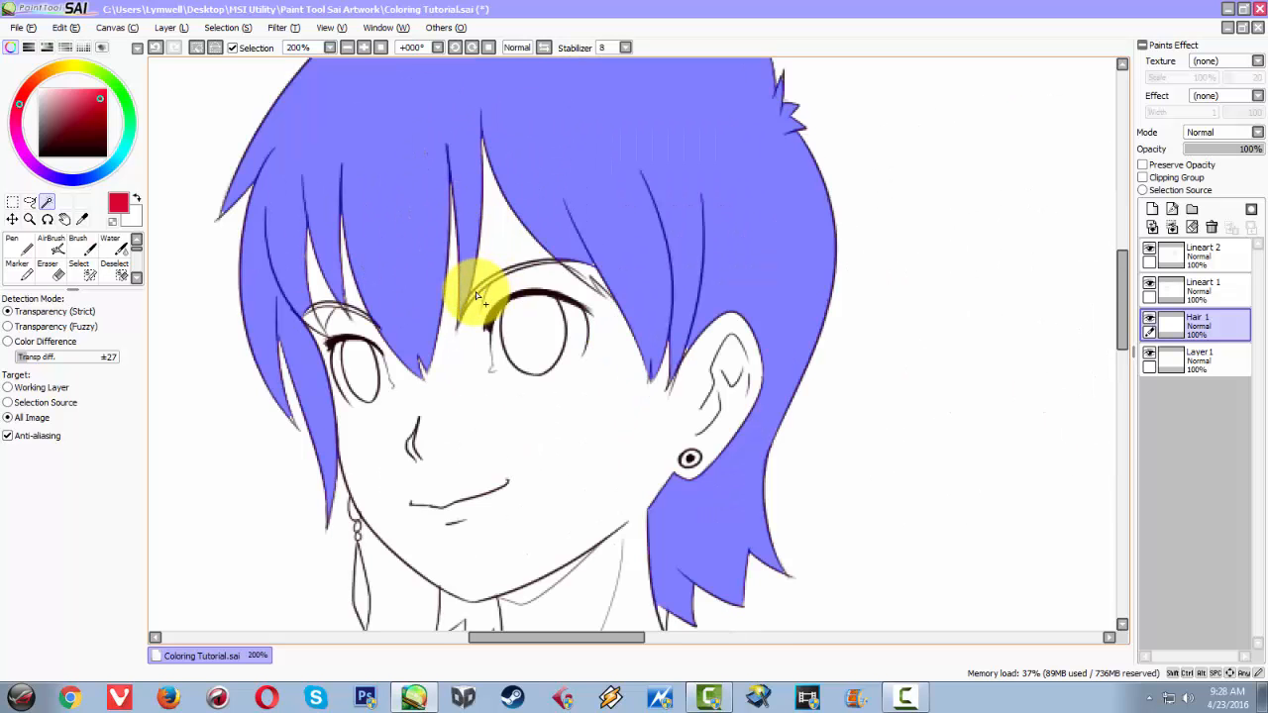
click(477, 296)
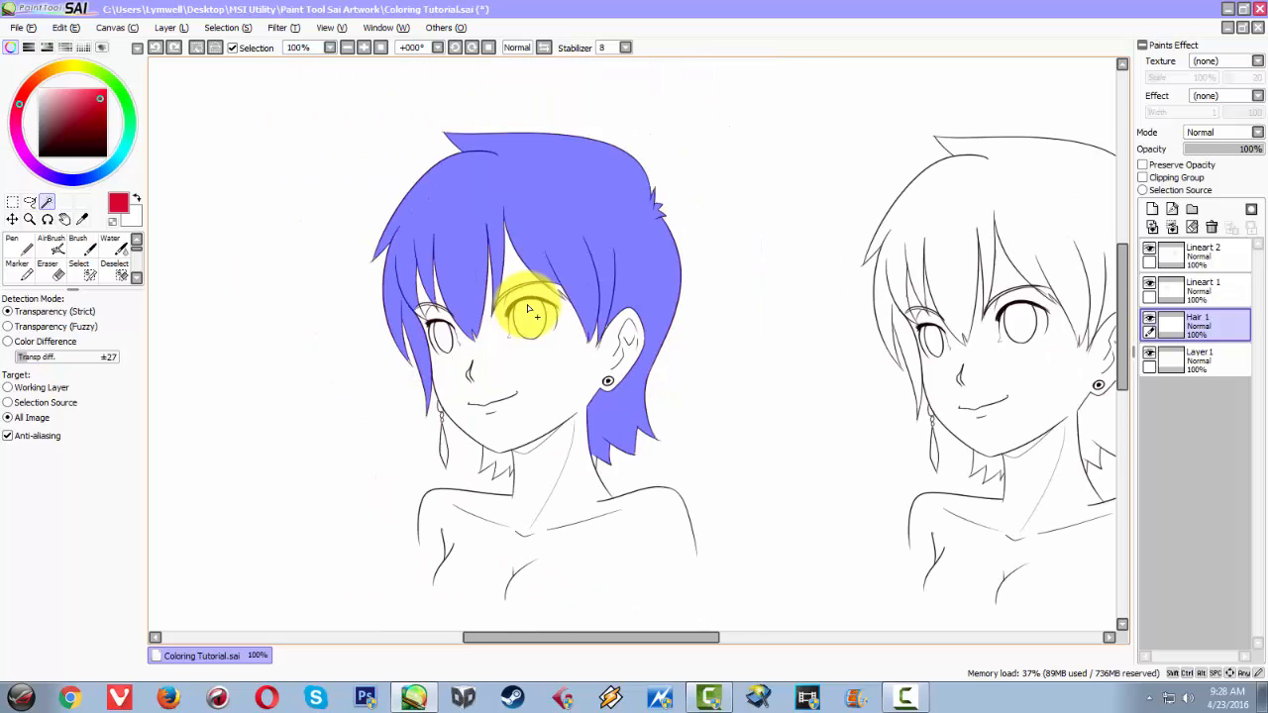
scroll(507, 318, down, 2)
scroll(530, 352, up, 1)
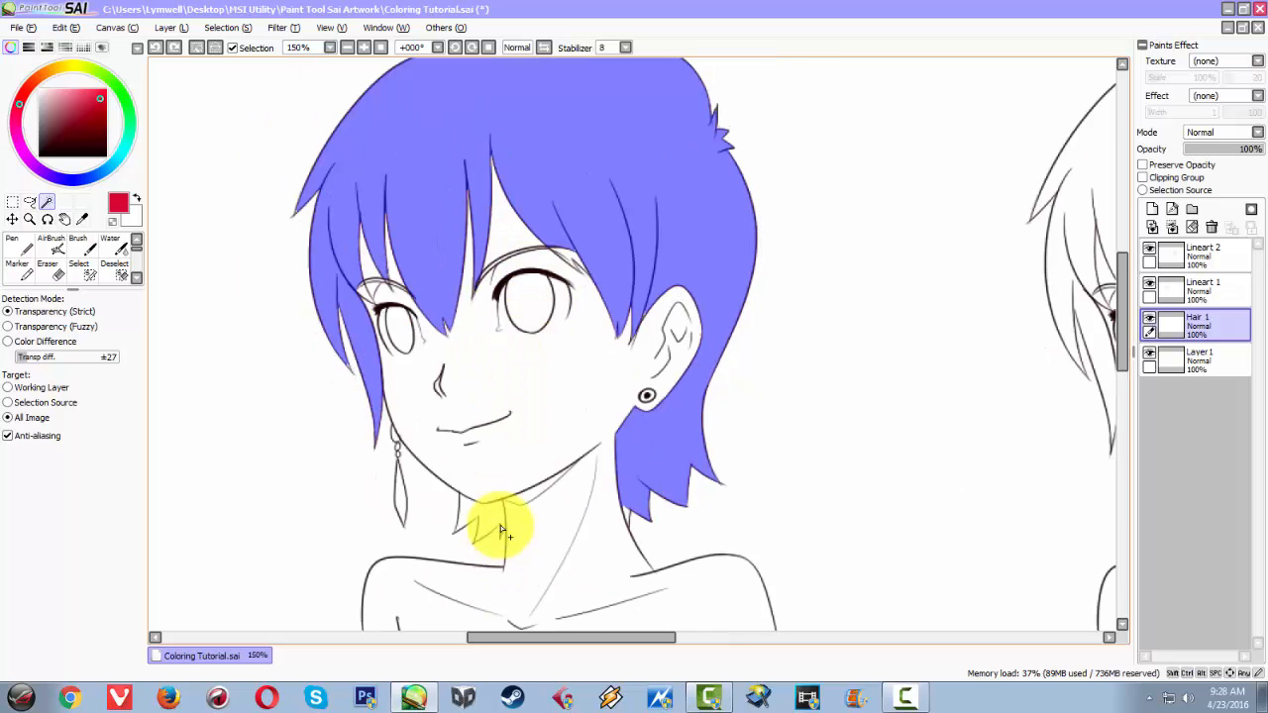
Add the small hair tufts beneath the left character's chin to the selection.
scroll(528, 536, down, 1)
scroll(526, 535, up, 1)
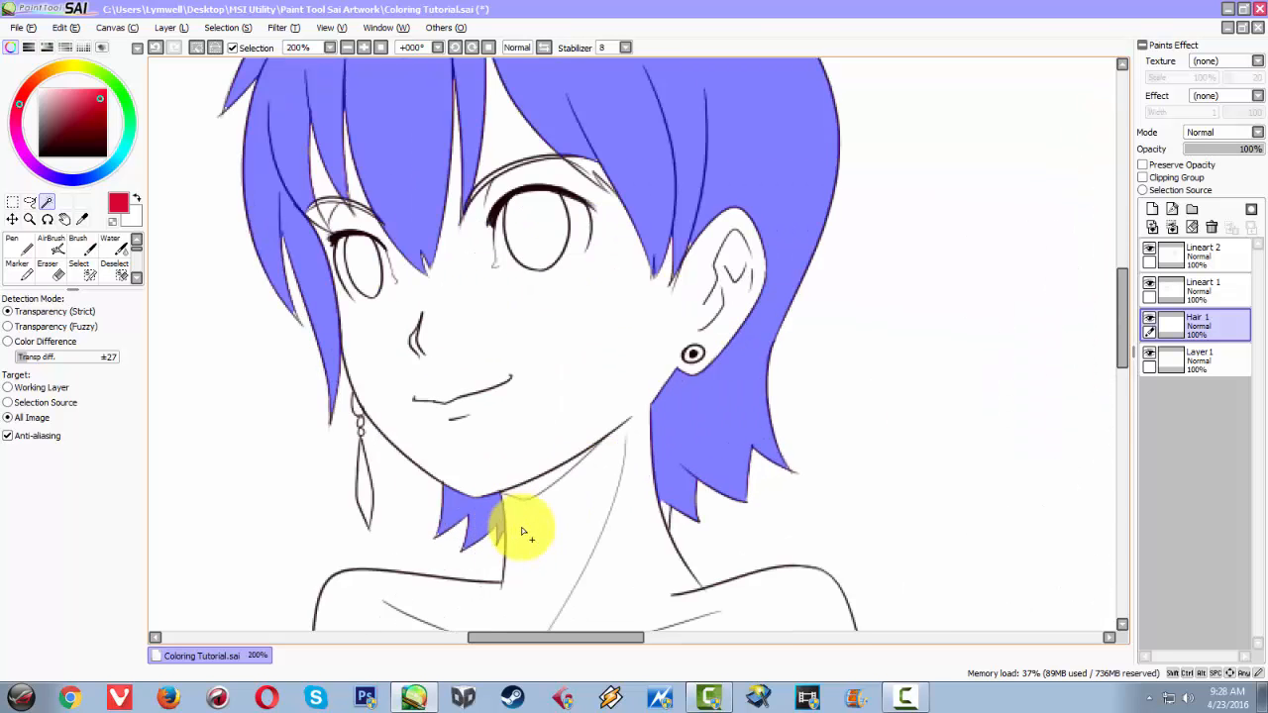
scroll(562, 565, down, 1)
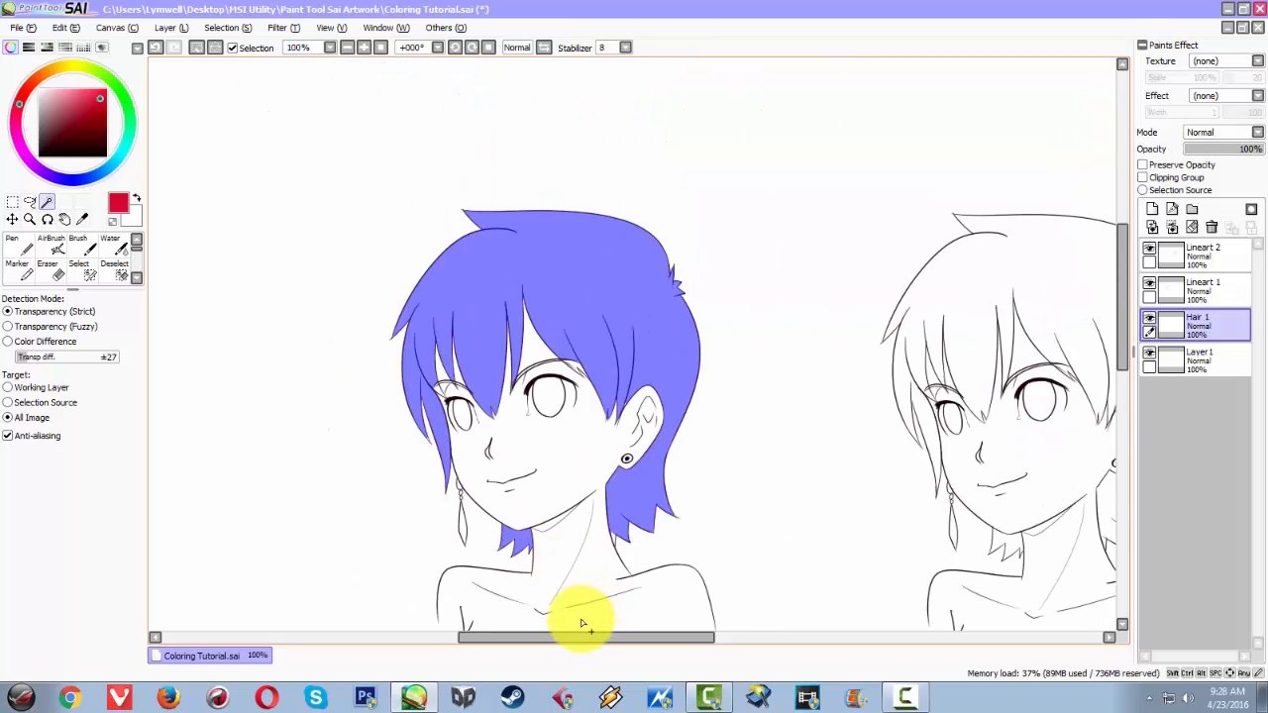
scroll(536, 457, up, 1)
mouse_move(487, 453)
mouse_down()
mouse_move(509, 373)
mouse_move(544, 346)
mouse_move(582, 351)
mouse_up()
scroll(583, 352, down, 1)
scroll(574, 357, up, 2)
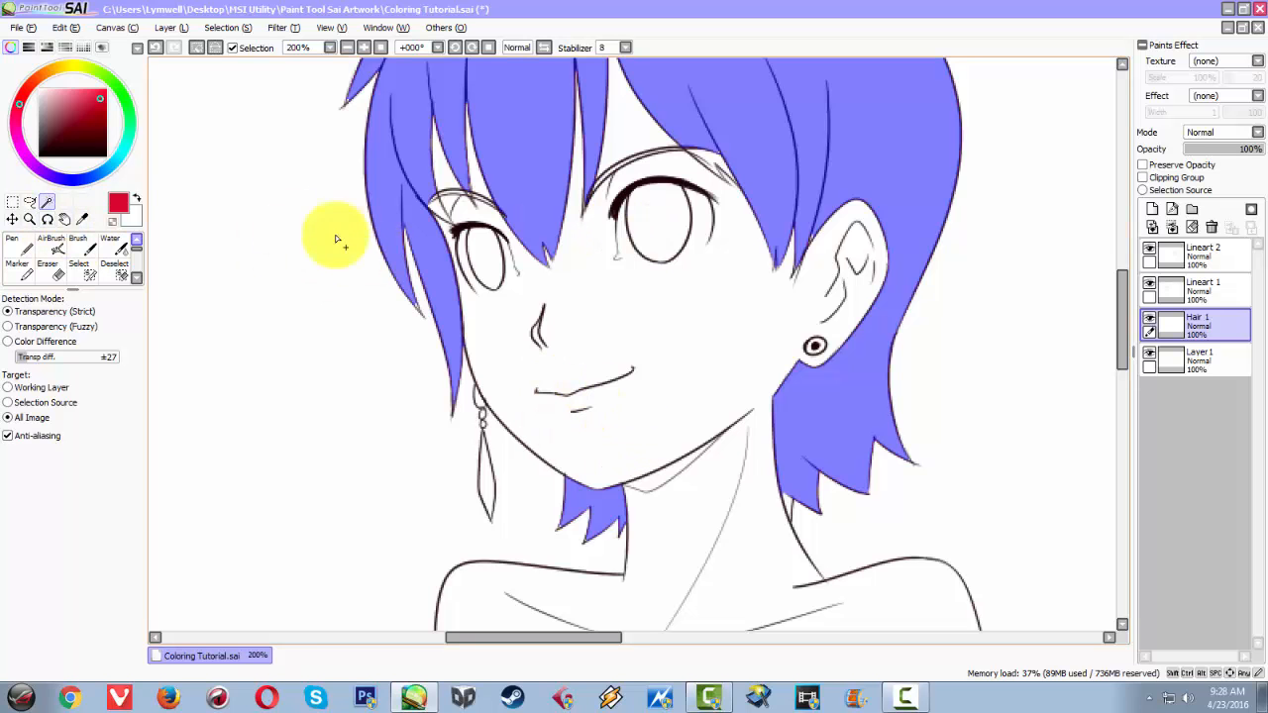
scroll(63, 260, down, 1)
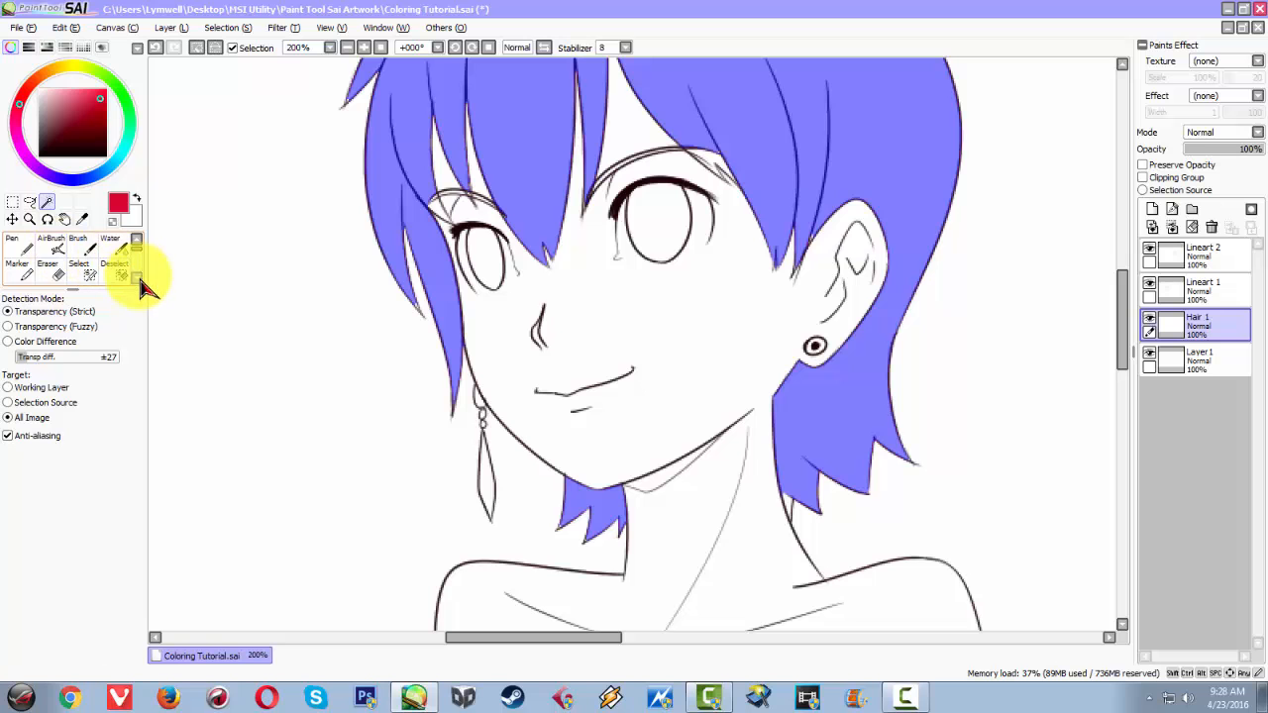
Bucket-fill the selected hair and the tufts under the chin with crimson red on Hair 1, and clear the selection.
click(19, 281)
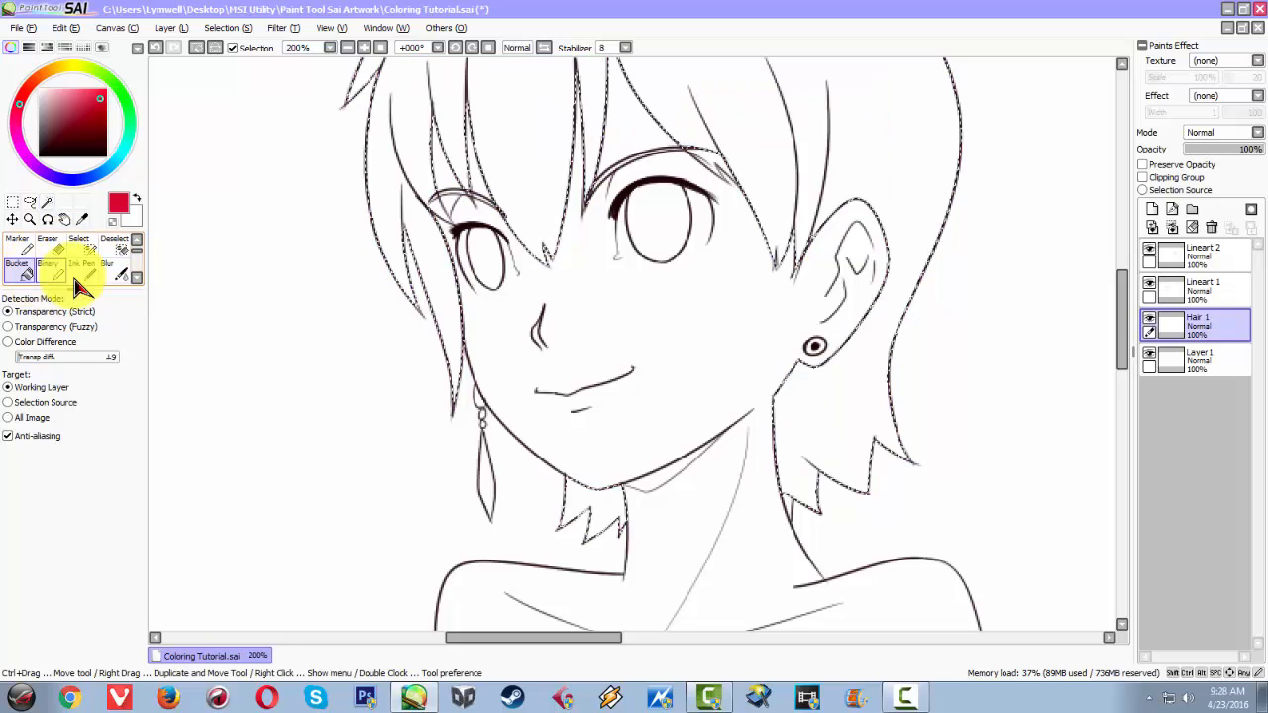
drag(521, 166, 510, 241)
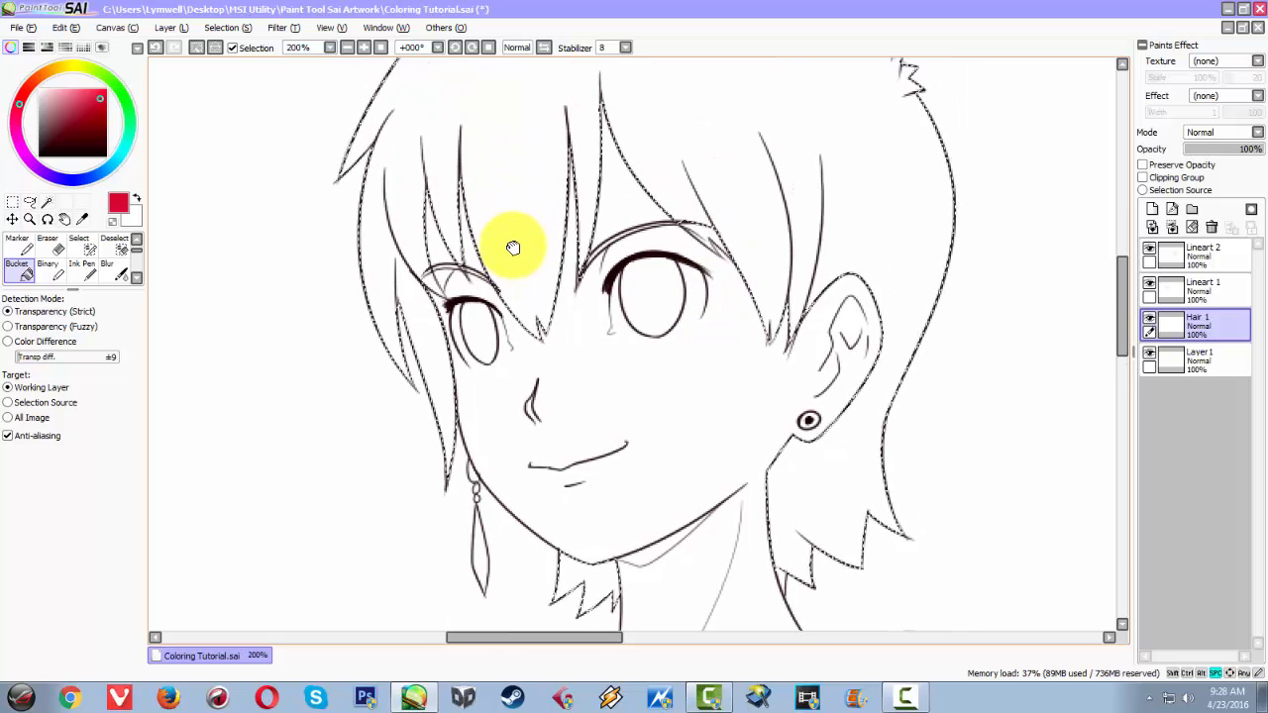
click(520, 219)
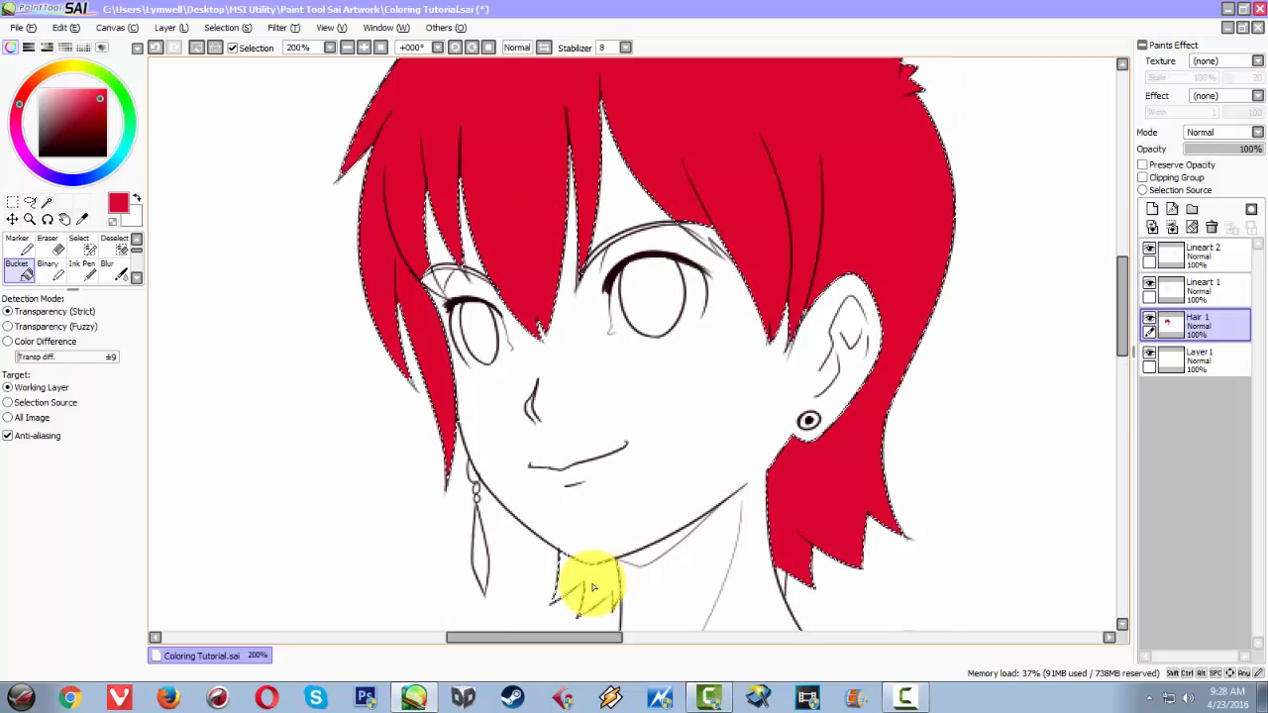
scroll(679, 538, down, 2)
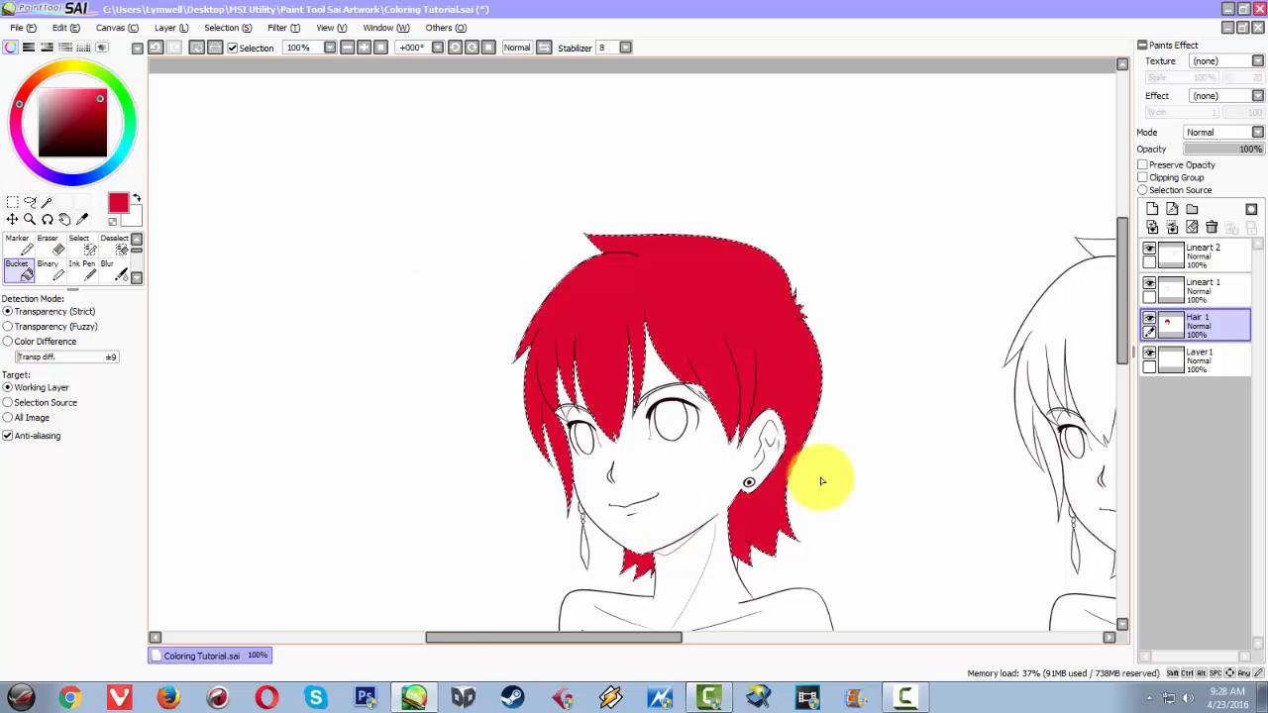
scroll(773, 486, up, 2)
drag(467, 445, 531, 354)
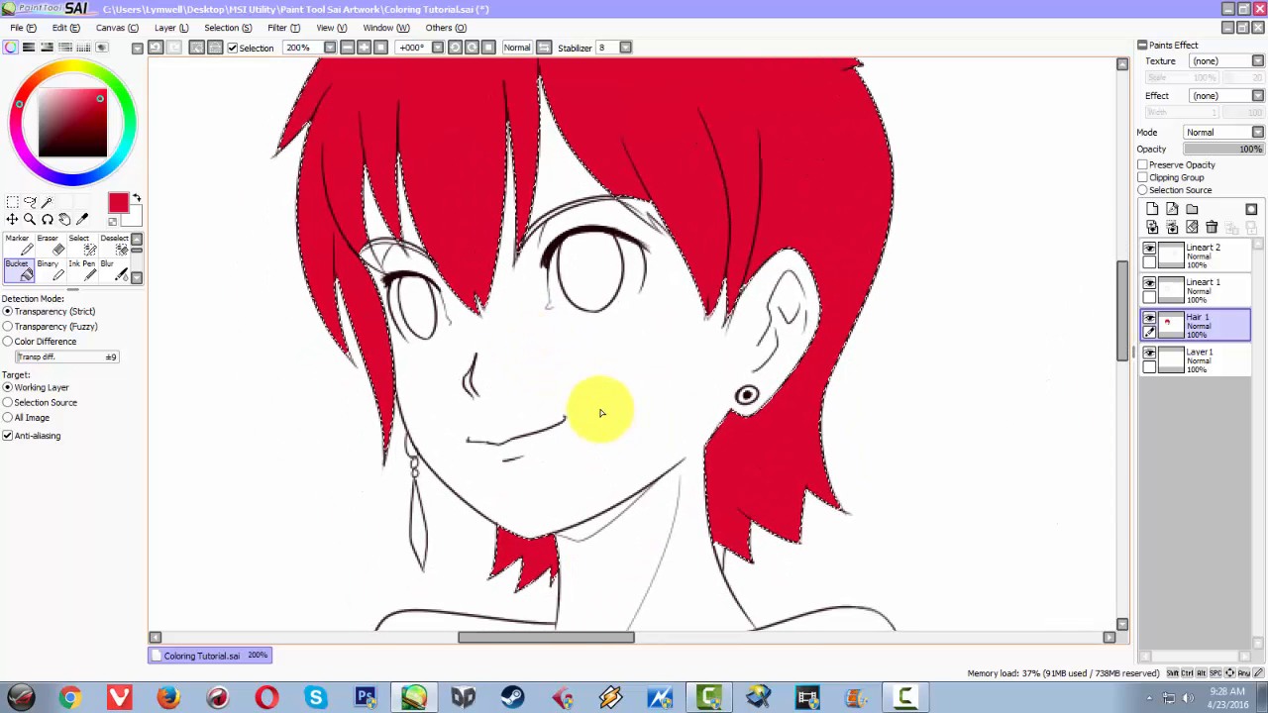
click(198, 48)
Paint the eyebrow above the narrower eye and the unfilled strand tip beside it red with the size 7 brush.
scroll(543, 381, down, 1)
scroll(547, 385, up, 1)
drag(311, 301, 470, 319)
scroll(667, 344, down, 1)
scroll(667, 344, down, 1)
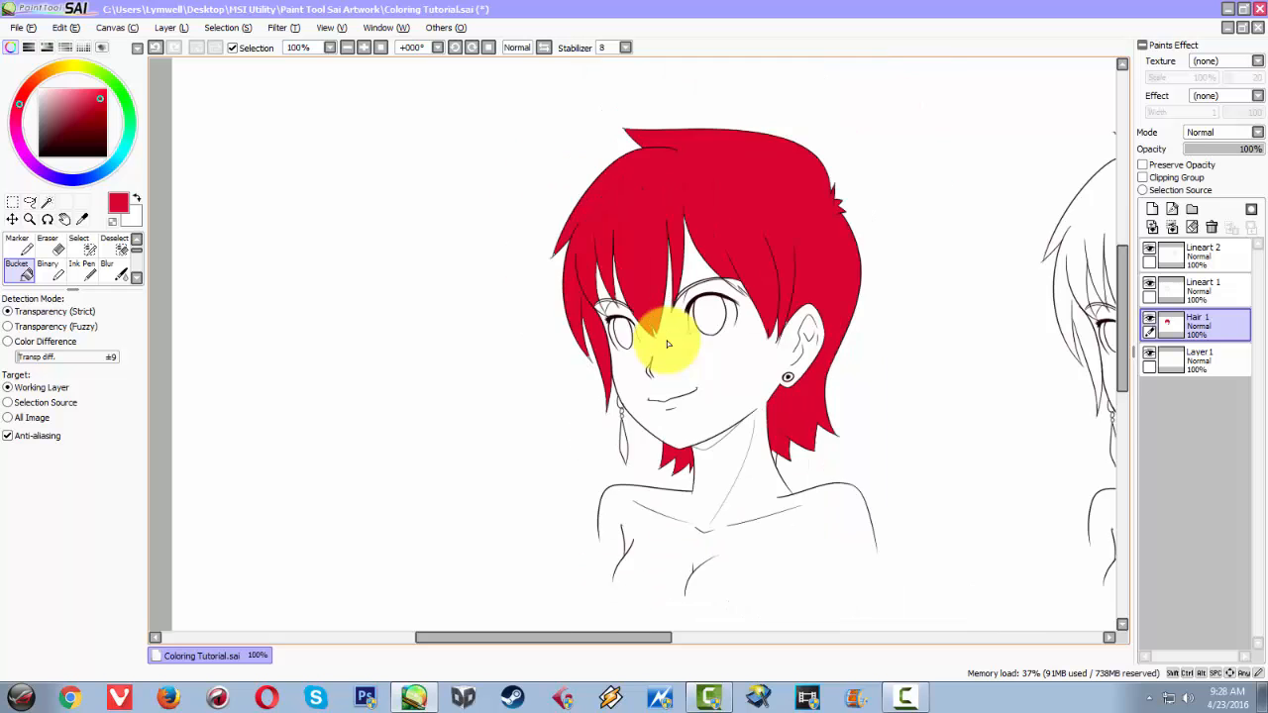
scroll(660, 320, up, 2)
scroll(664, 340, up, 2)
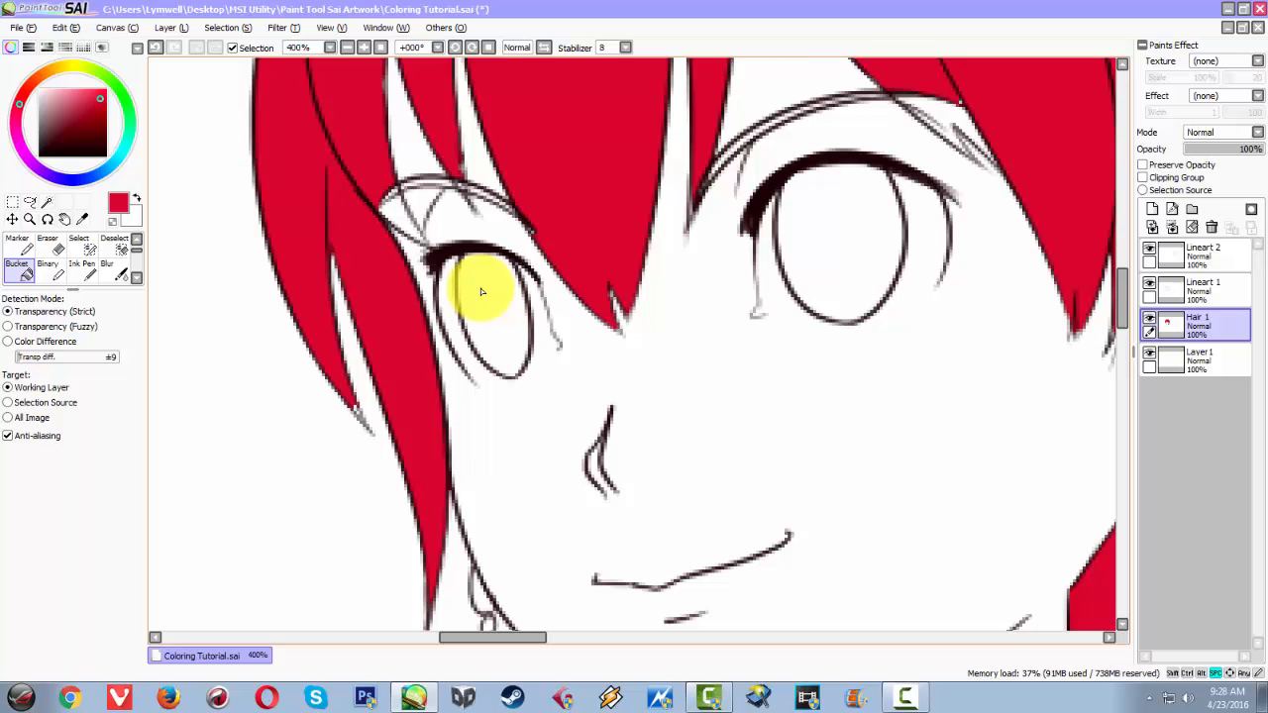
drag(512, 417, 635, 514)
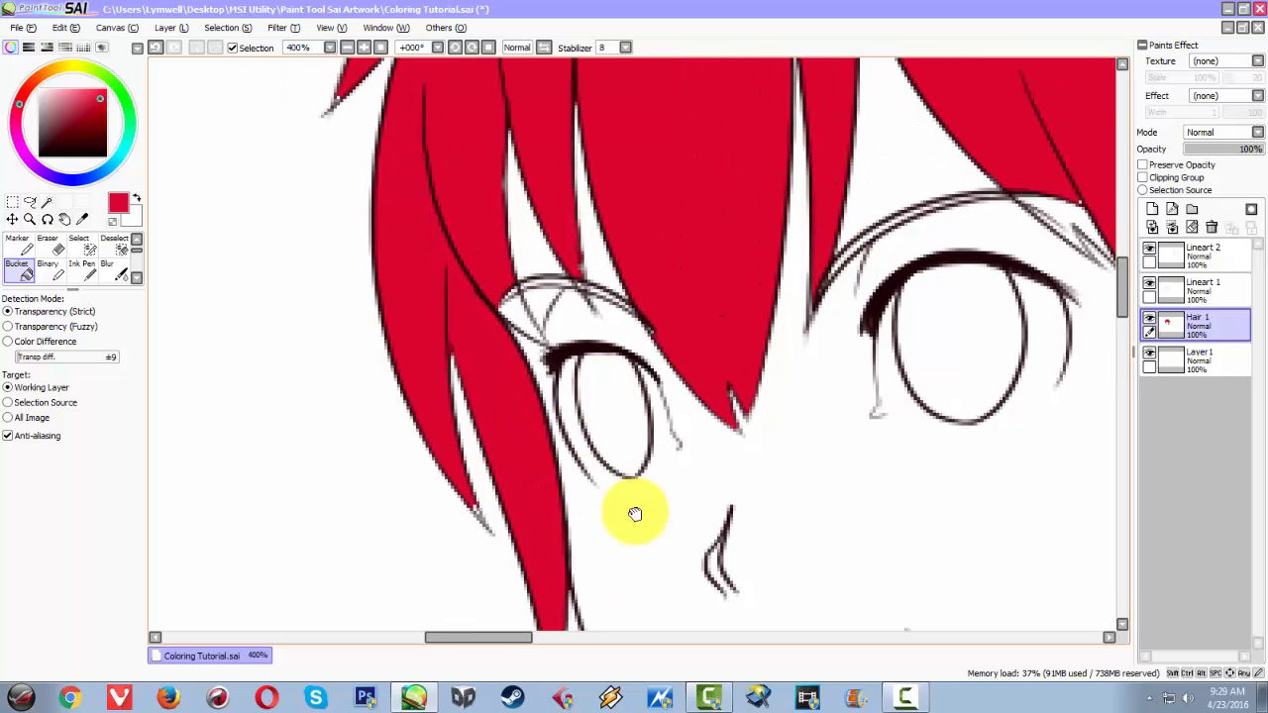
key(b)
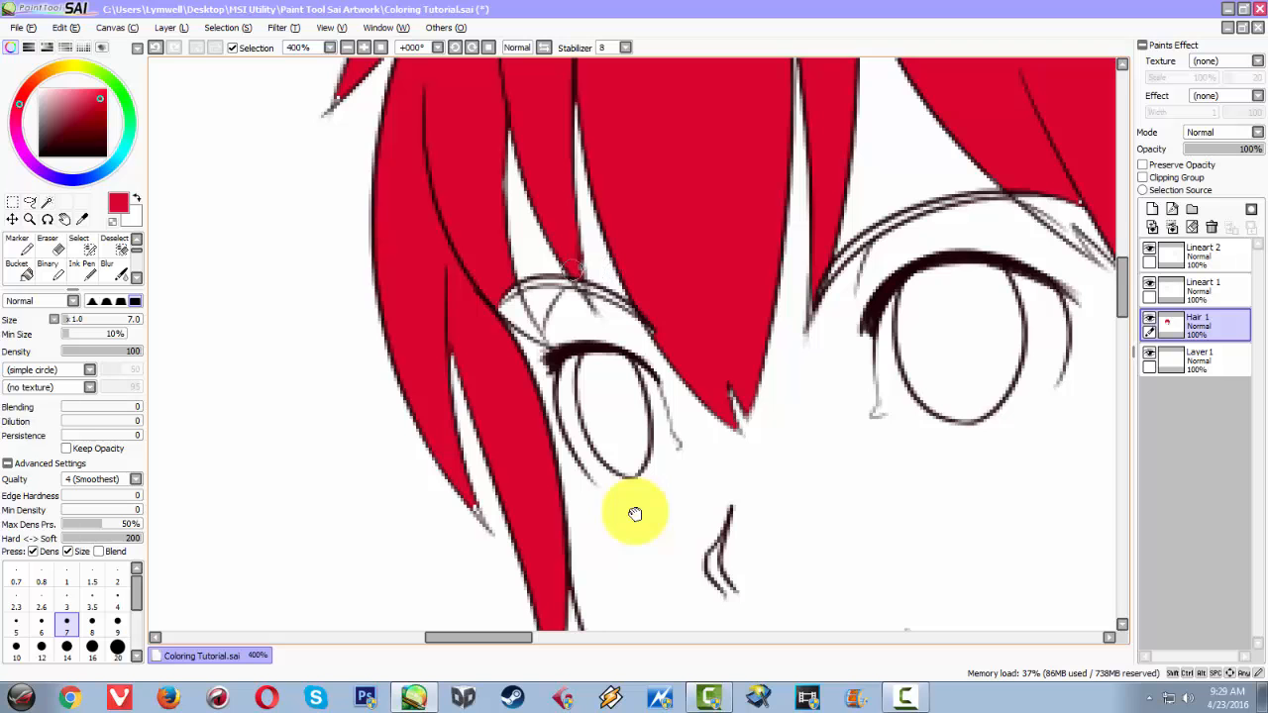
drag(533, 331, 502, 282)
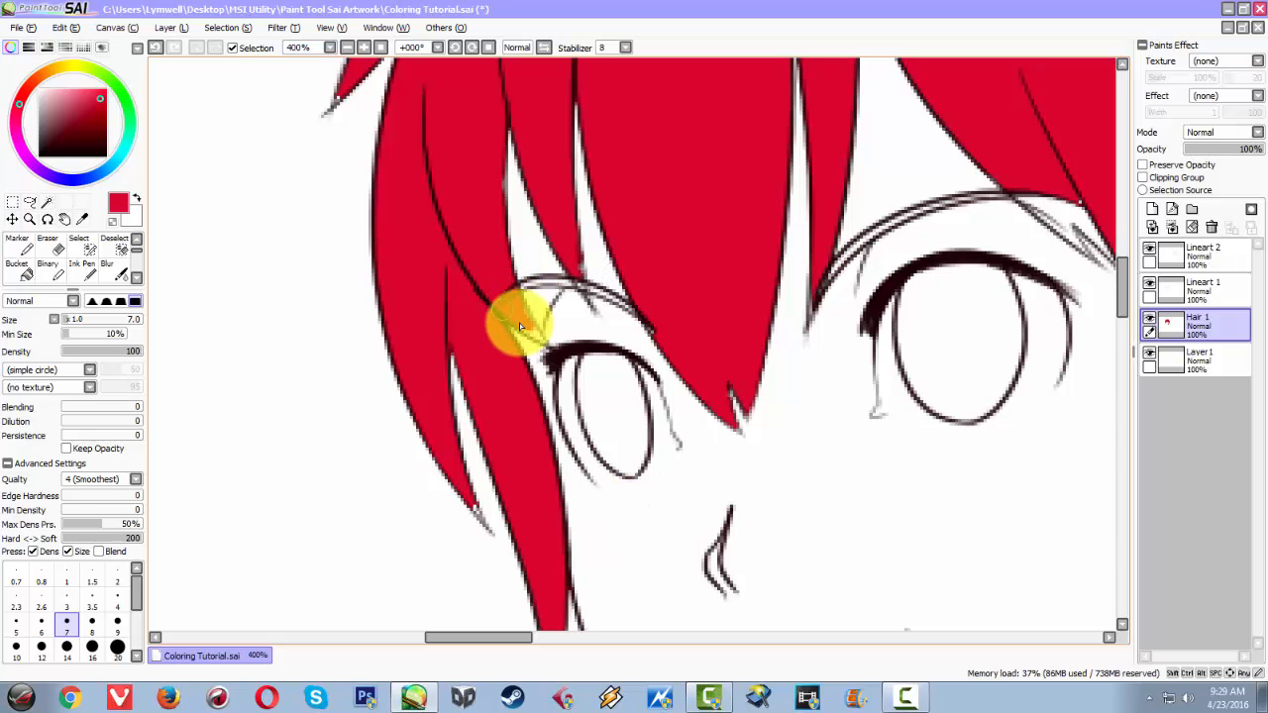
mouse_move(540, 338)
mouse_down()
mouse_move(507, 304)
mouse_move(549, 351)
mouse_move(500, 303)
mouse_move(571, 287)
mouse_move(536, 288)
mouse_move(627, 306)
mouse_move(594, 297)
mouse_move(668, 341)
mouse_move(543, 320)
mouse_up()
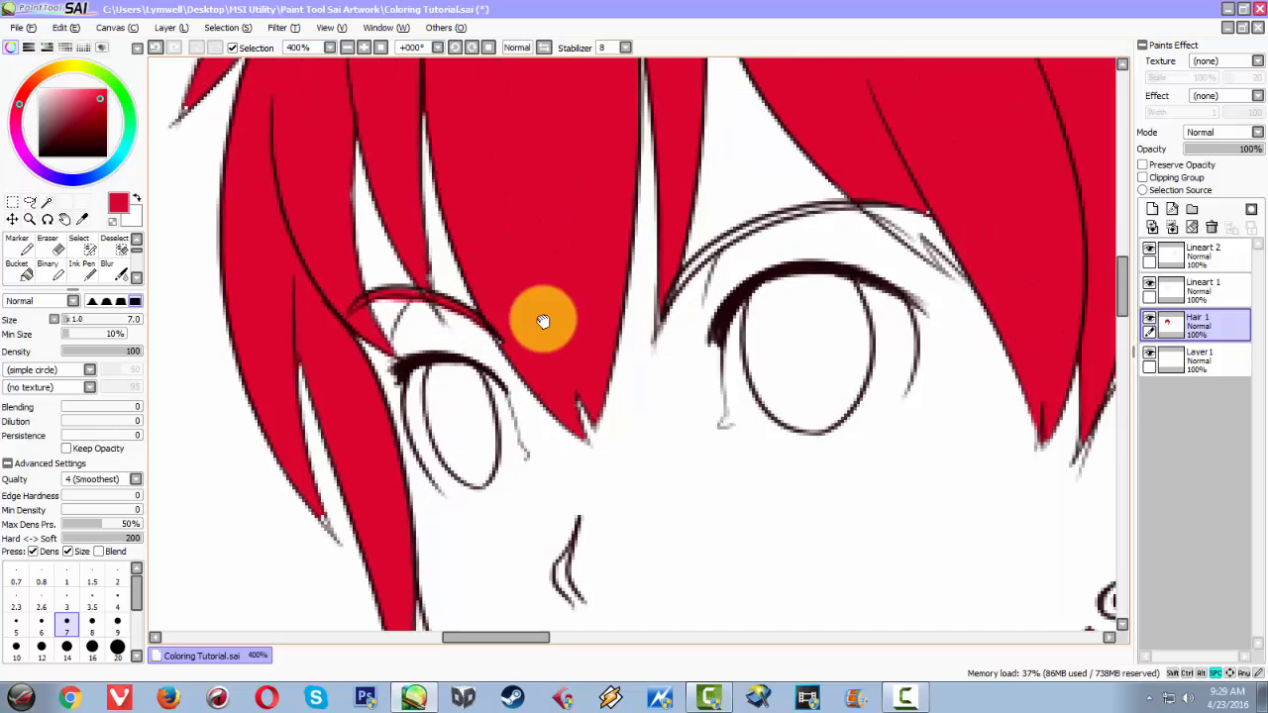
Paint the eyebrow above the larger eye and the hair strand tip crossing its outer end in the same red.
drag(682, 278, 715, 251)
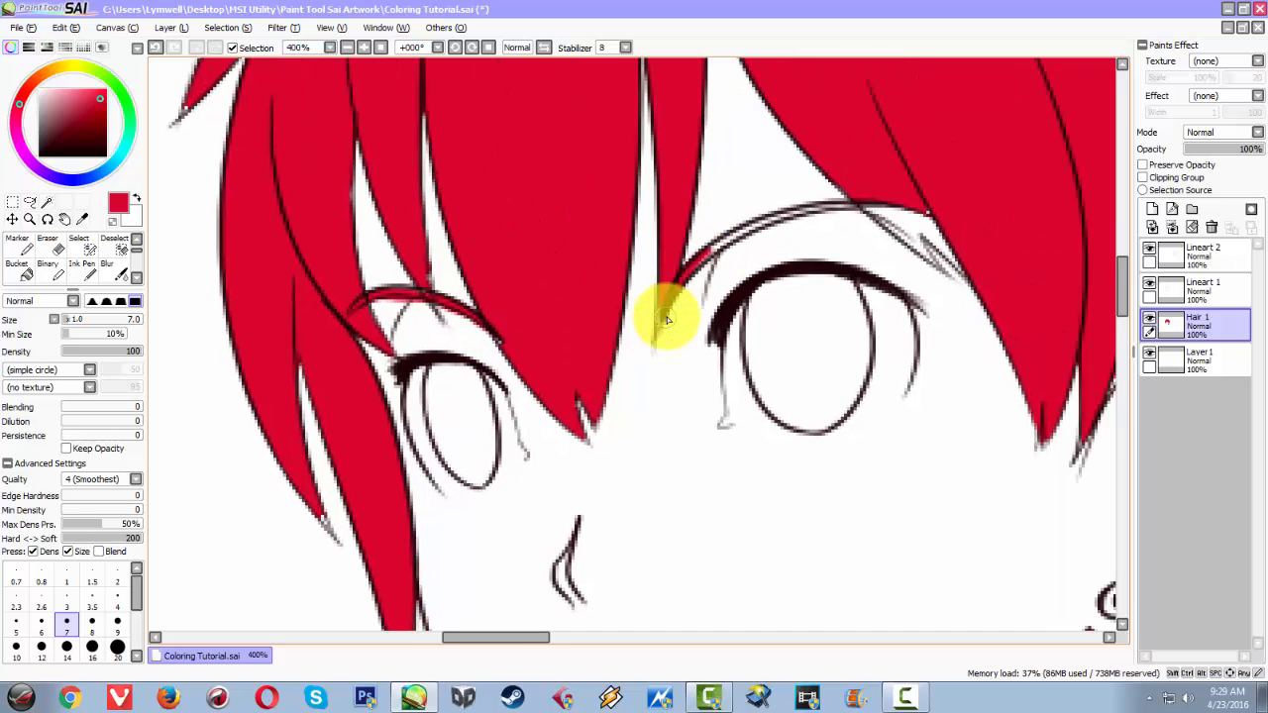
mouse_move(666, 319)
mouse_down()
mouse_move(697, 261)
mouse_move(759, 218)
mouse_move(742, 235)
mouse_move(814, 206)
mouse_move(807, 198)
mouse_move(841, 201)
mouse_move(699, 212)
mouse_up()
drag(779, 166, 780, 172)
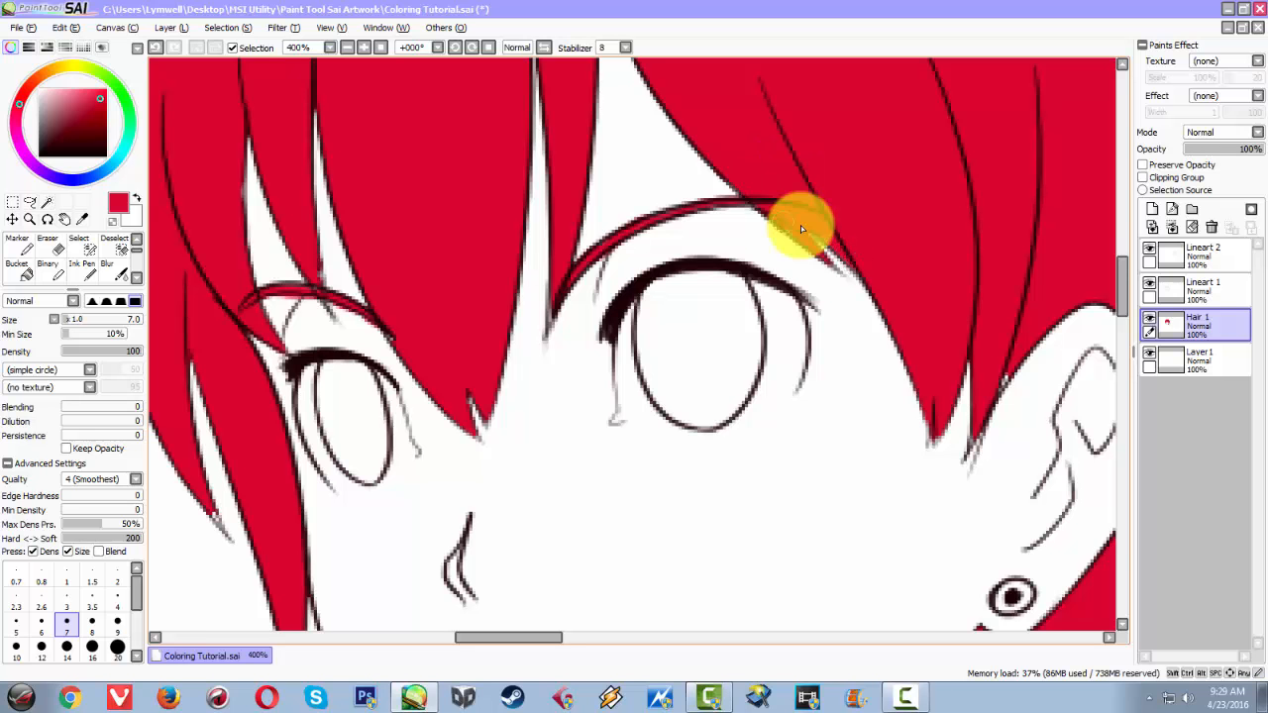
Touch up the unfilled hair tips in front of the ear and on the spiky tuft at the back of the head in red.
drag(855, 268, 721, 180)
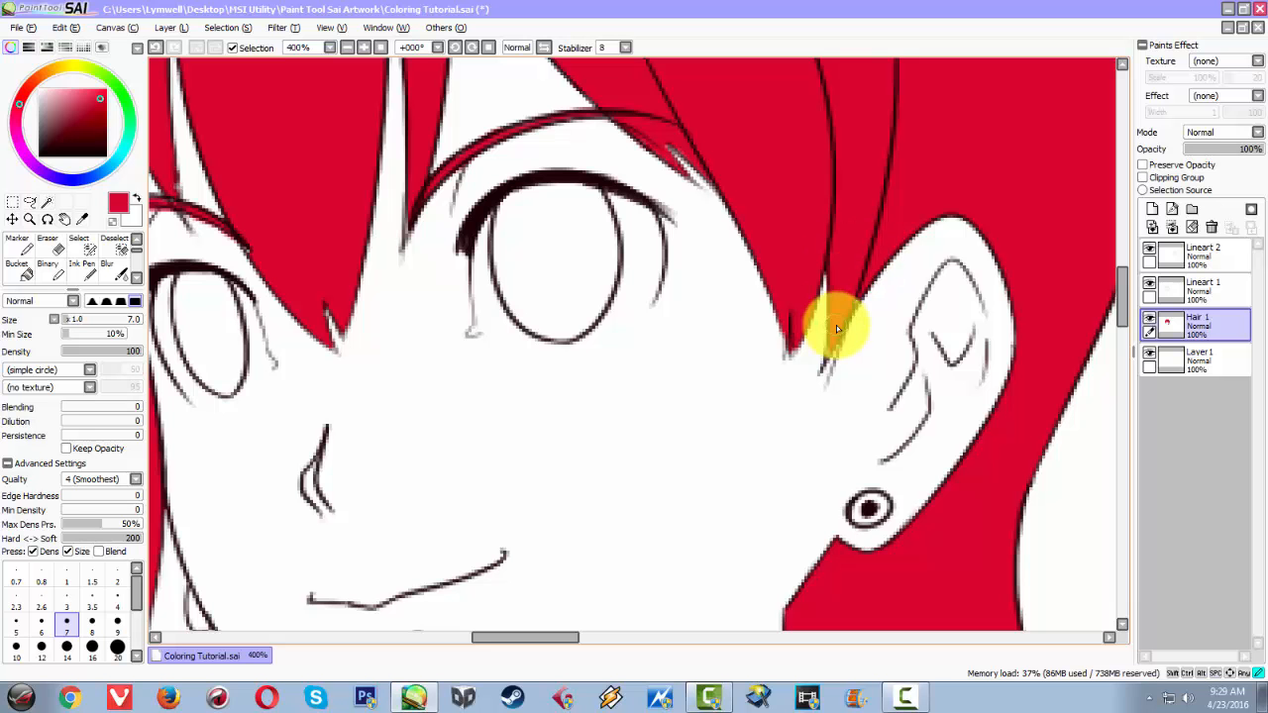
scroll(830, 354, up, 8)
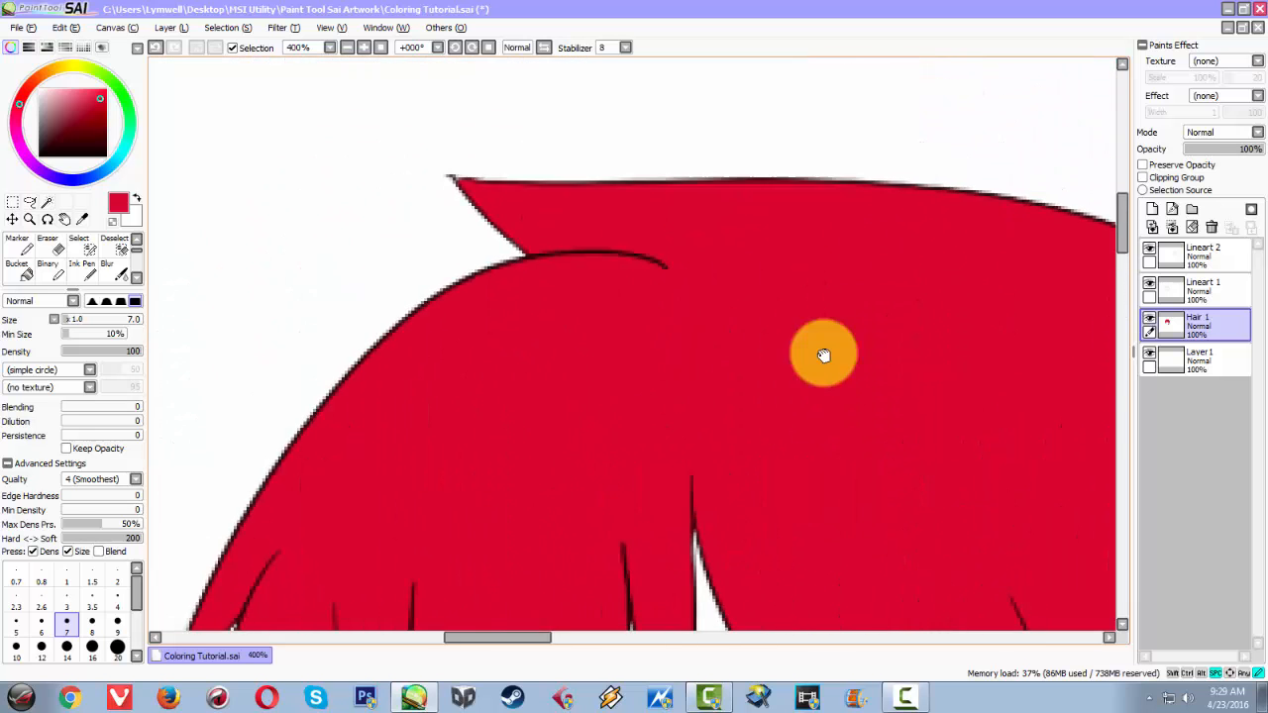
drag(600, 258, 822, 326)
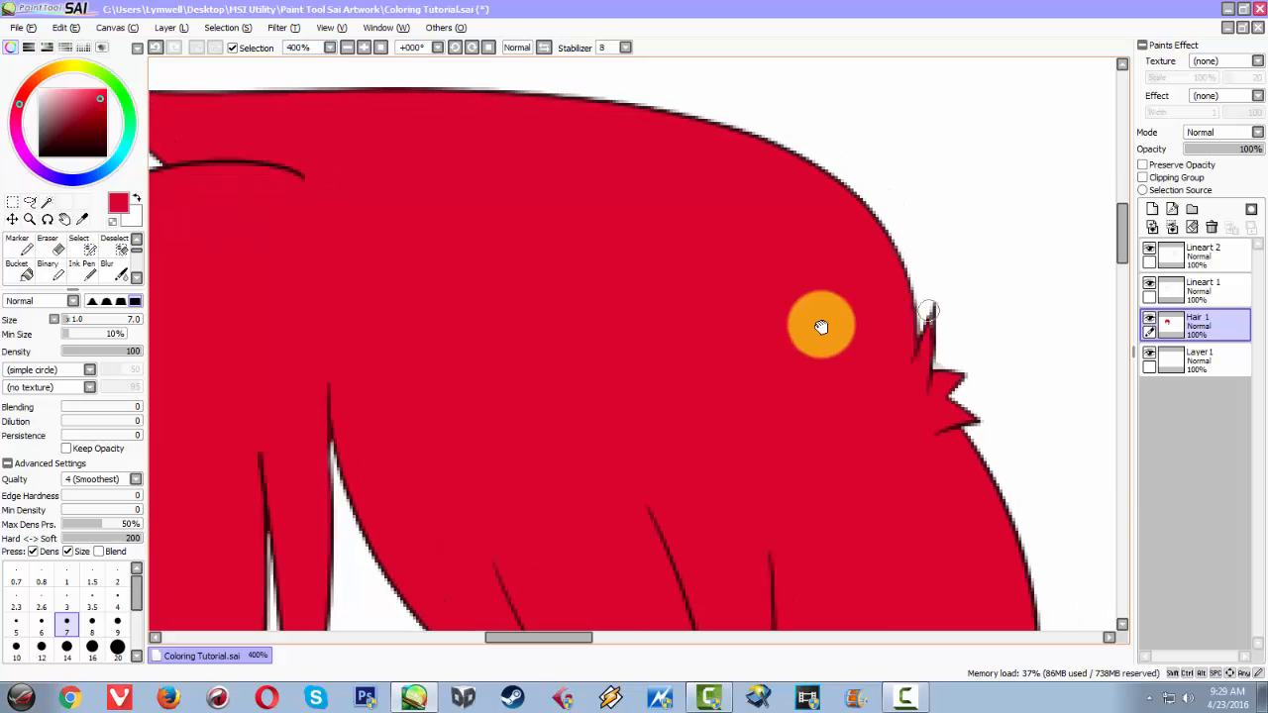
drag(497, 284, 892, 396)
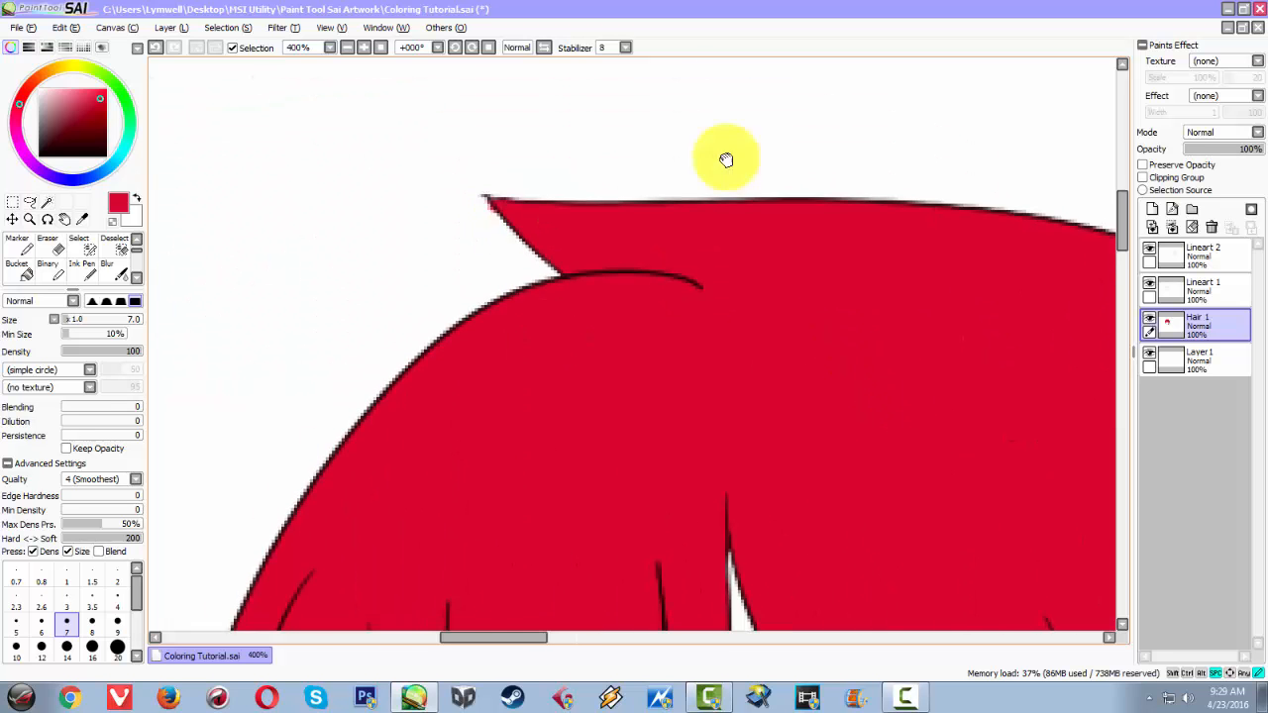
Touch up the unfilled tips of the outer hair strands beside the narrower eye in red.
scroll(694, 153, down, 5)
drag(669, 146, 691, 218)
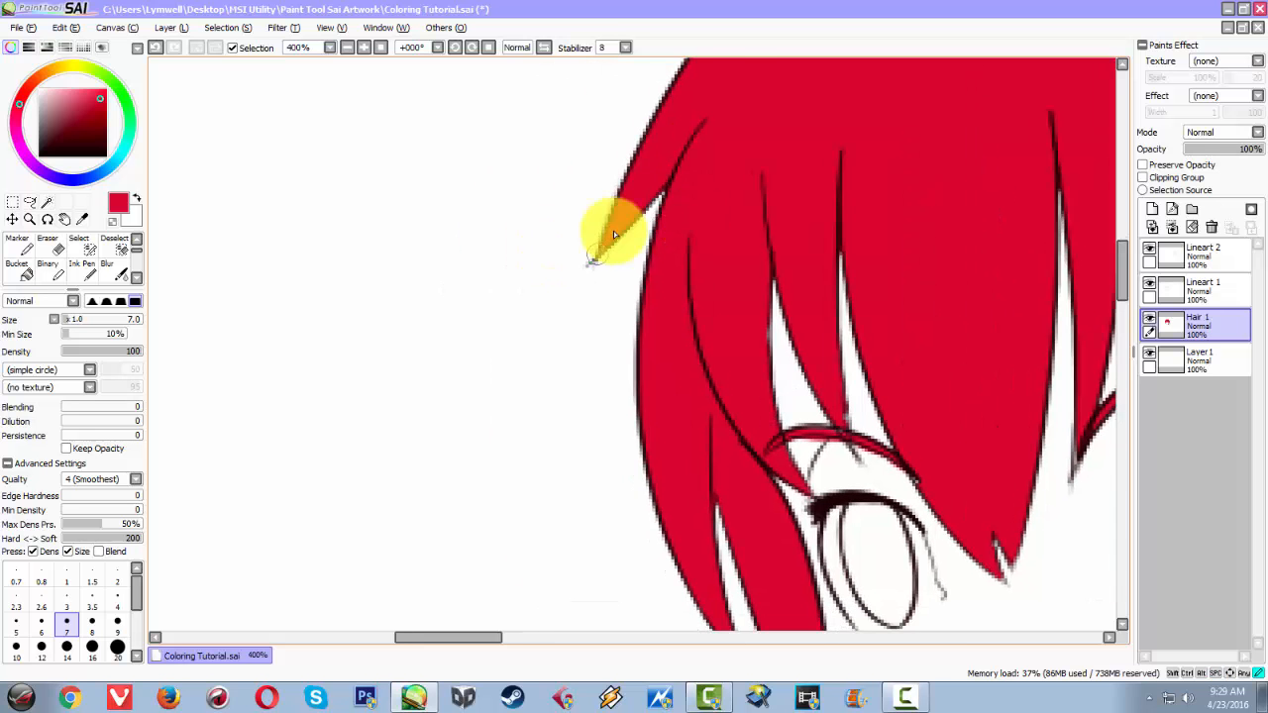
drag(650, 323, 617, 175)
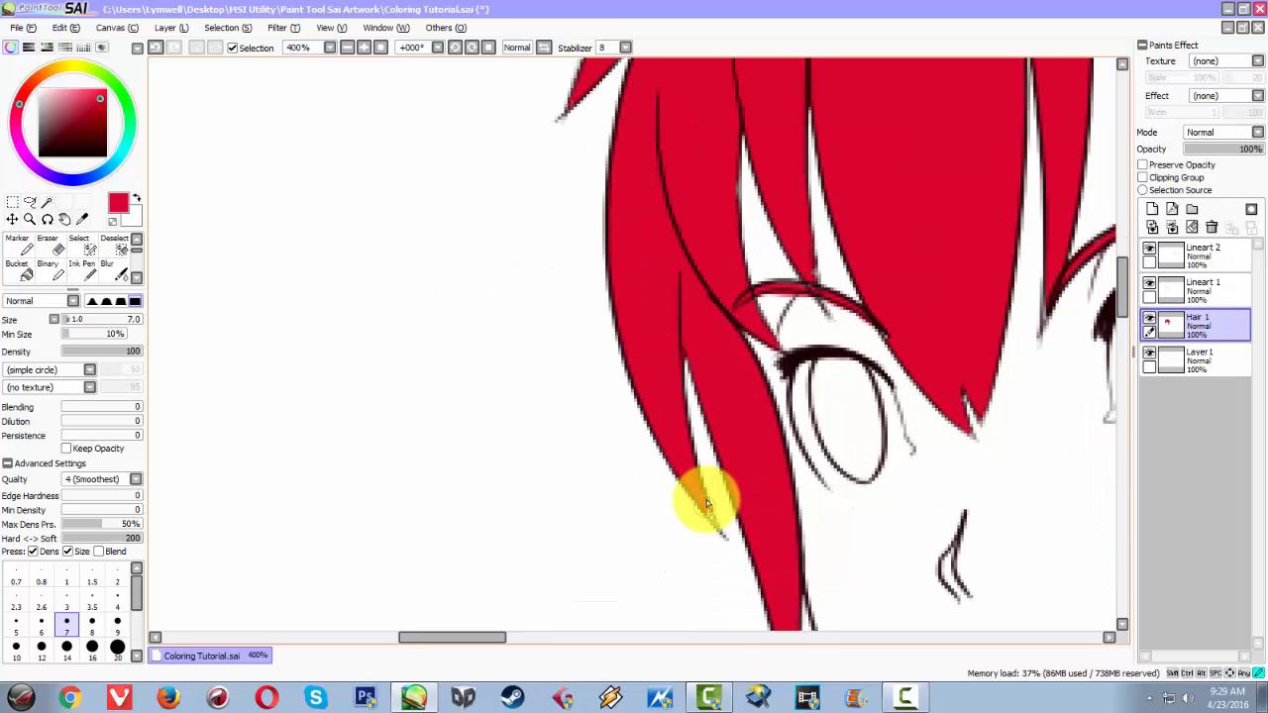
drag(791, 533, 561, 351)
drag(801, 505, 564, 390)
drag(785, 413, 542, 224)
mouse_move(741, 426)
mouse_down()
mouse_move(747, 450)
mouse_move(750, 435)
mouse_up()
Paint the unfilled points of the hair tufts under the chin red.
drag(657, 354, 830, 328)
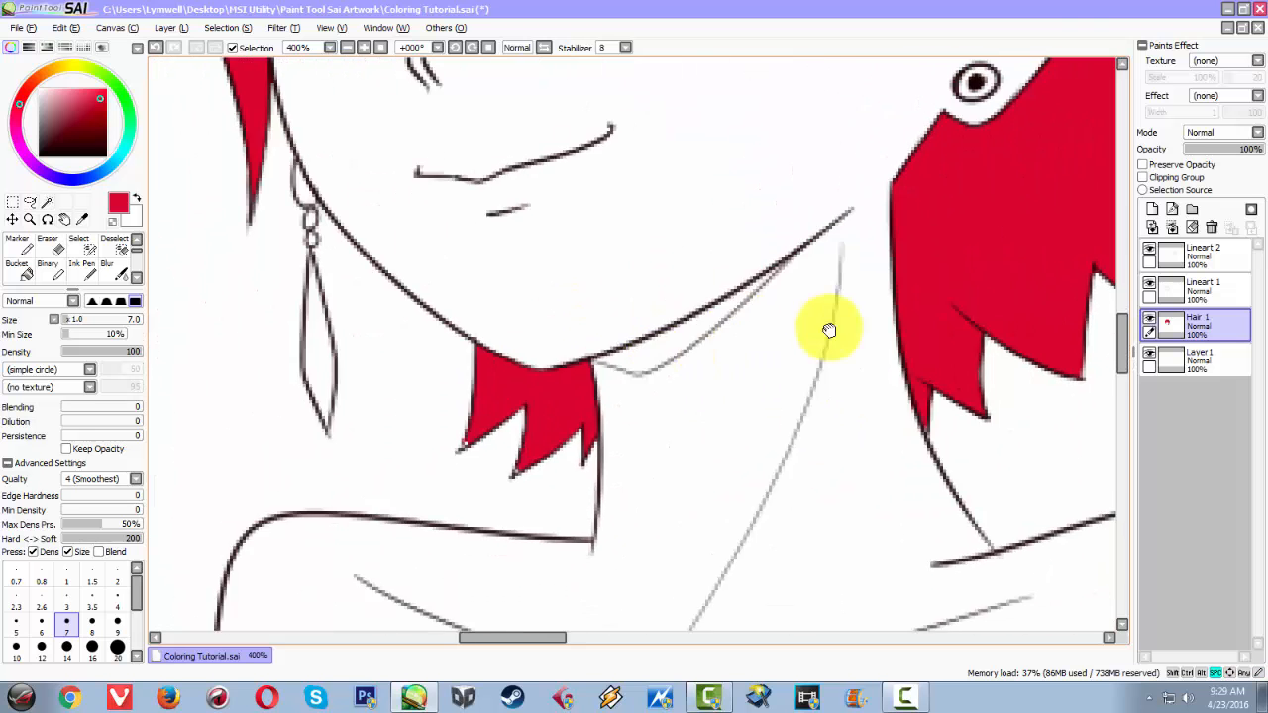
drag(604, 386, 774, 336)
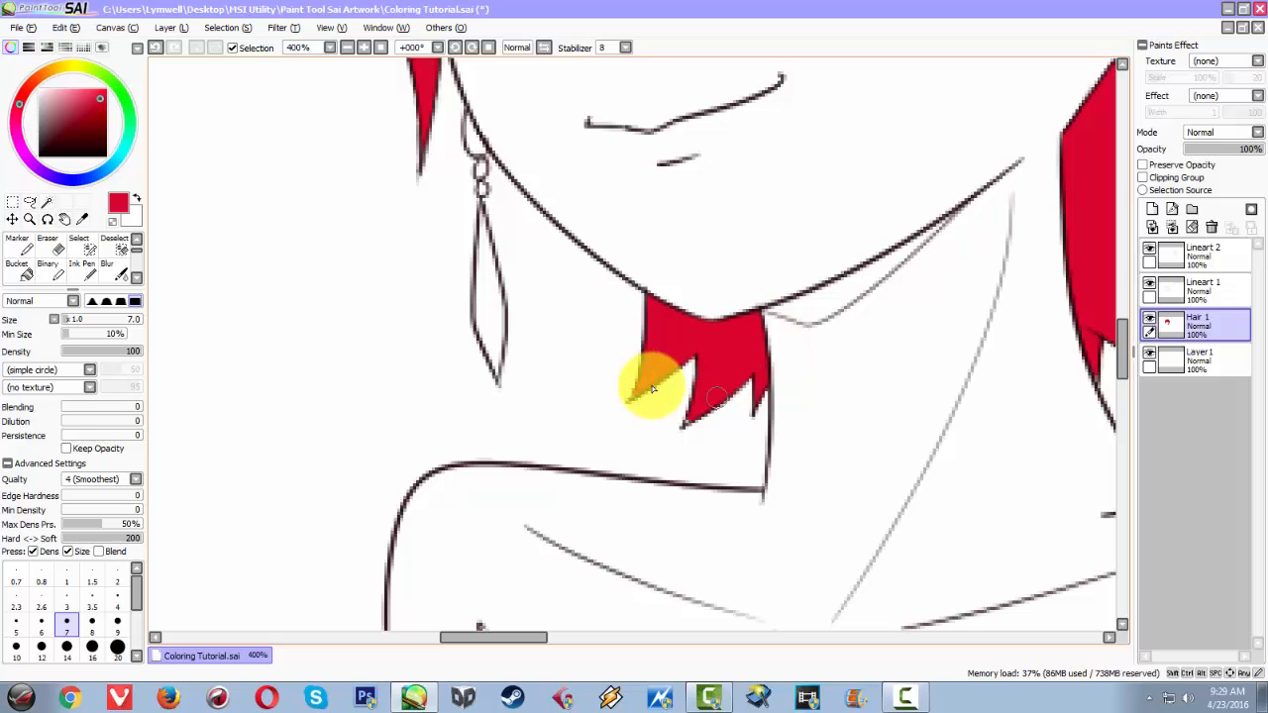
mouse_move(652, 389)
mouse_down()
mouse_move(680, 419)
mouse_move(697, 410)
mouse_up()
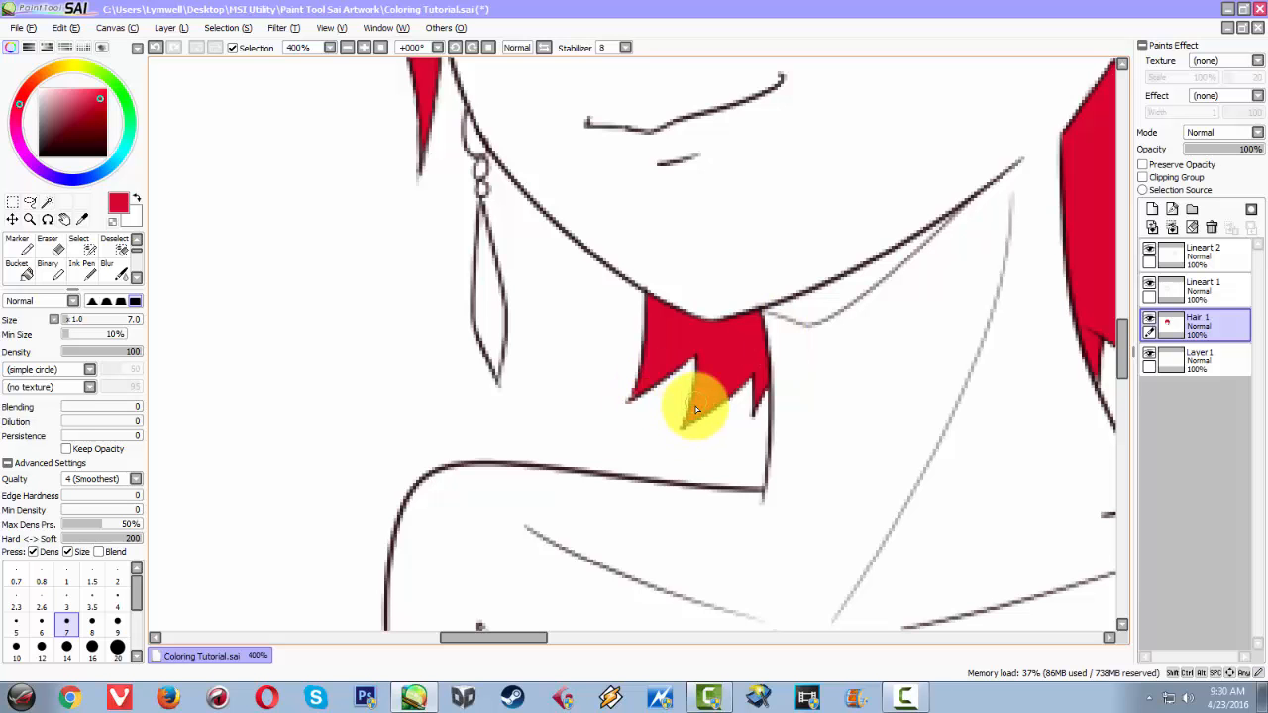
scroll(696, 407, down, 2)
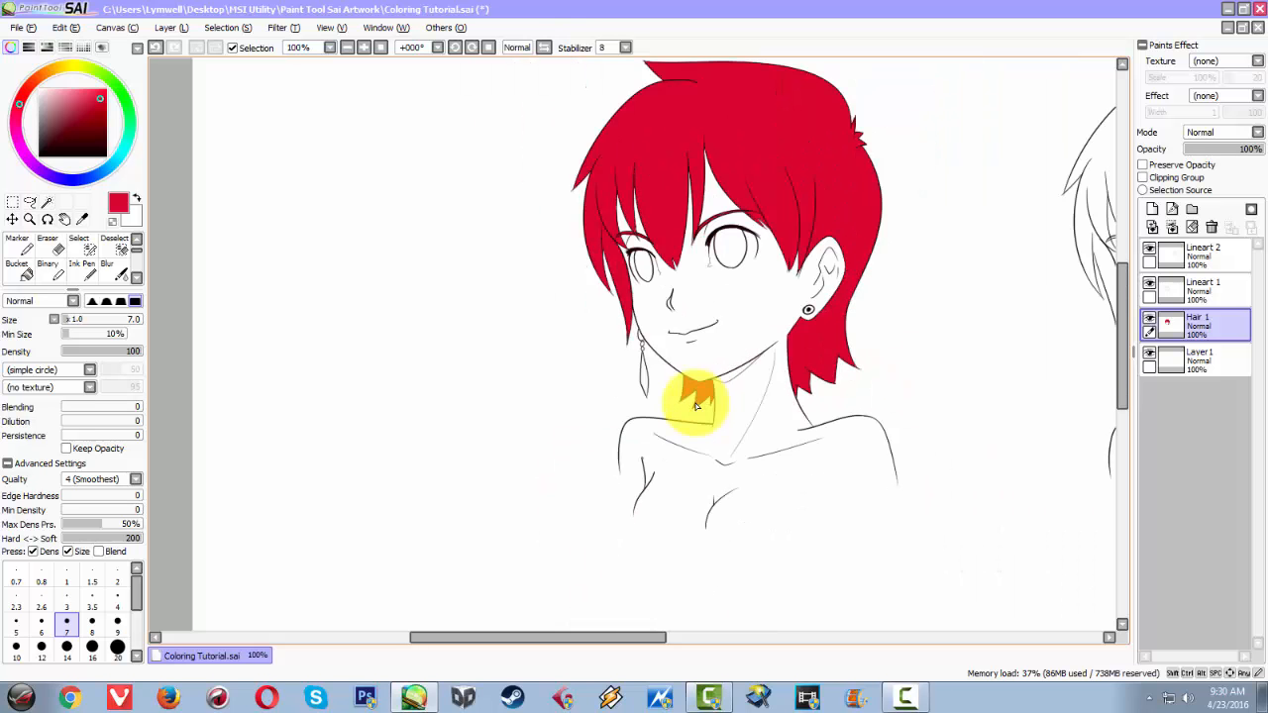
Add a new layer directly above Layer1 and name it Skin 1.
click(1187, 364)
key(ctrl)
key(ctrl+n)
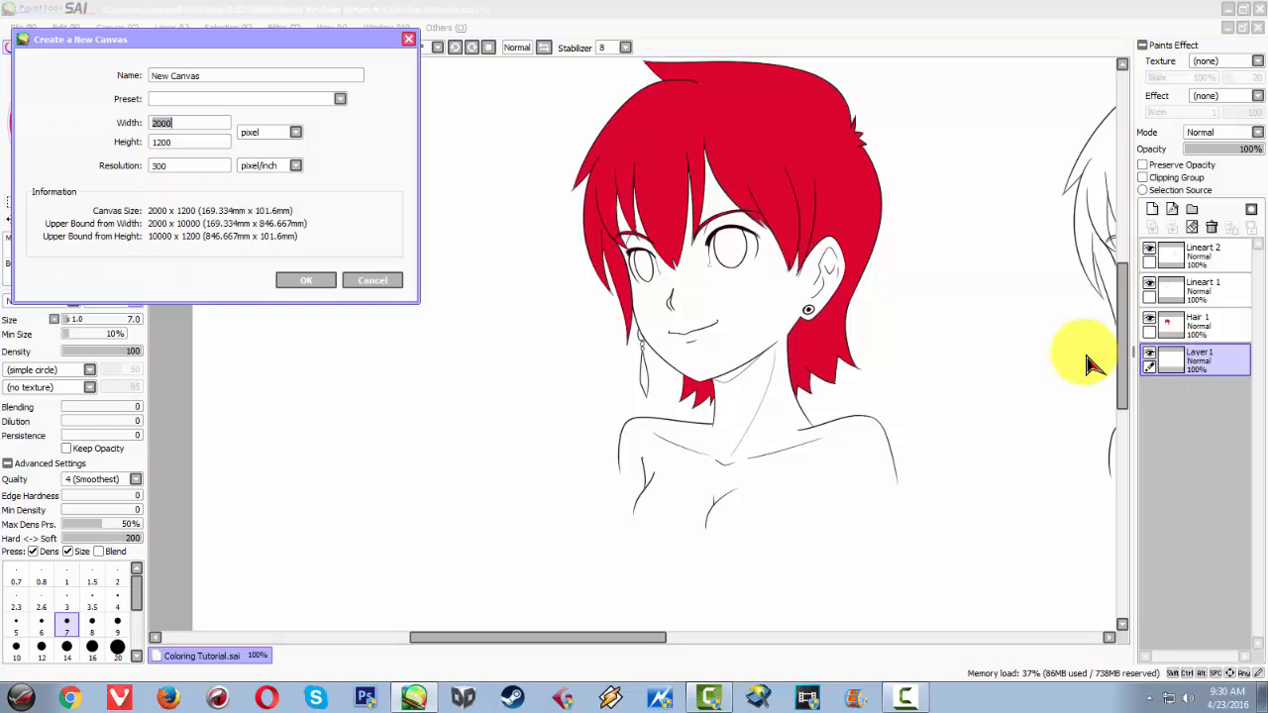
key(Escape)
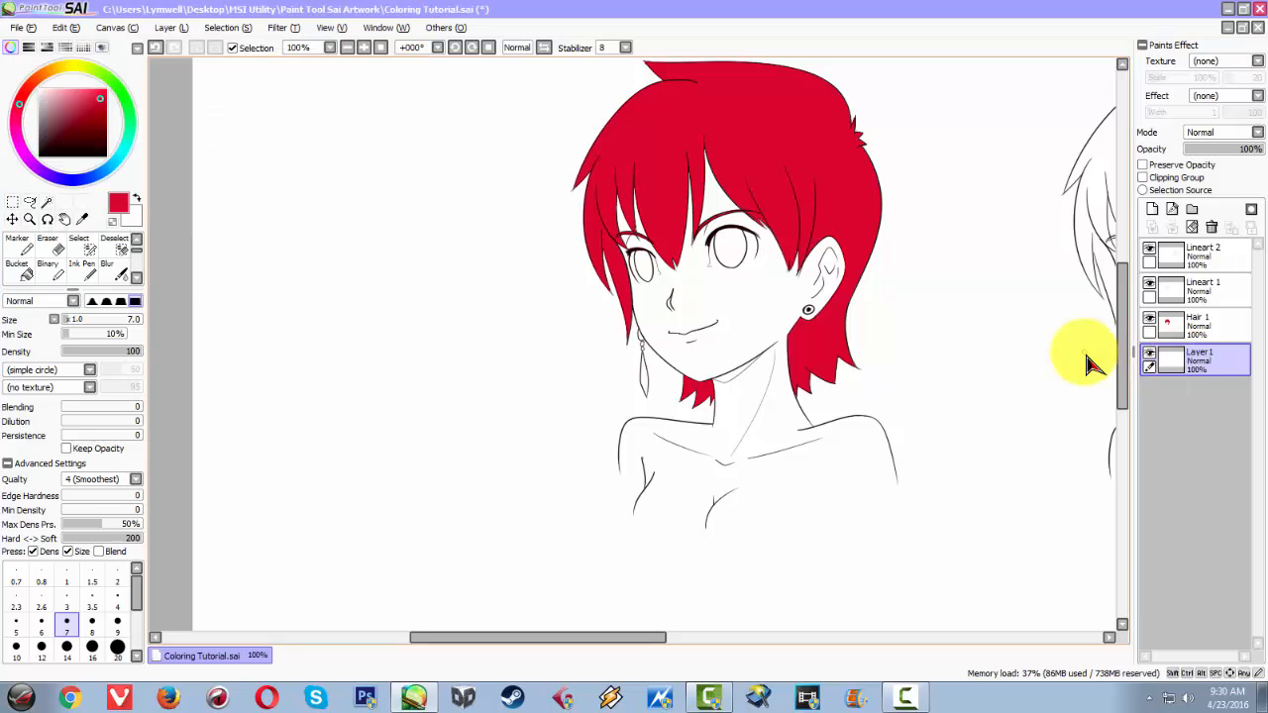
key(ctrl+shift+n)
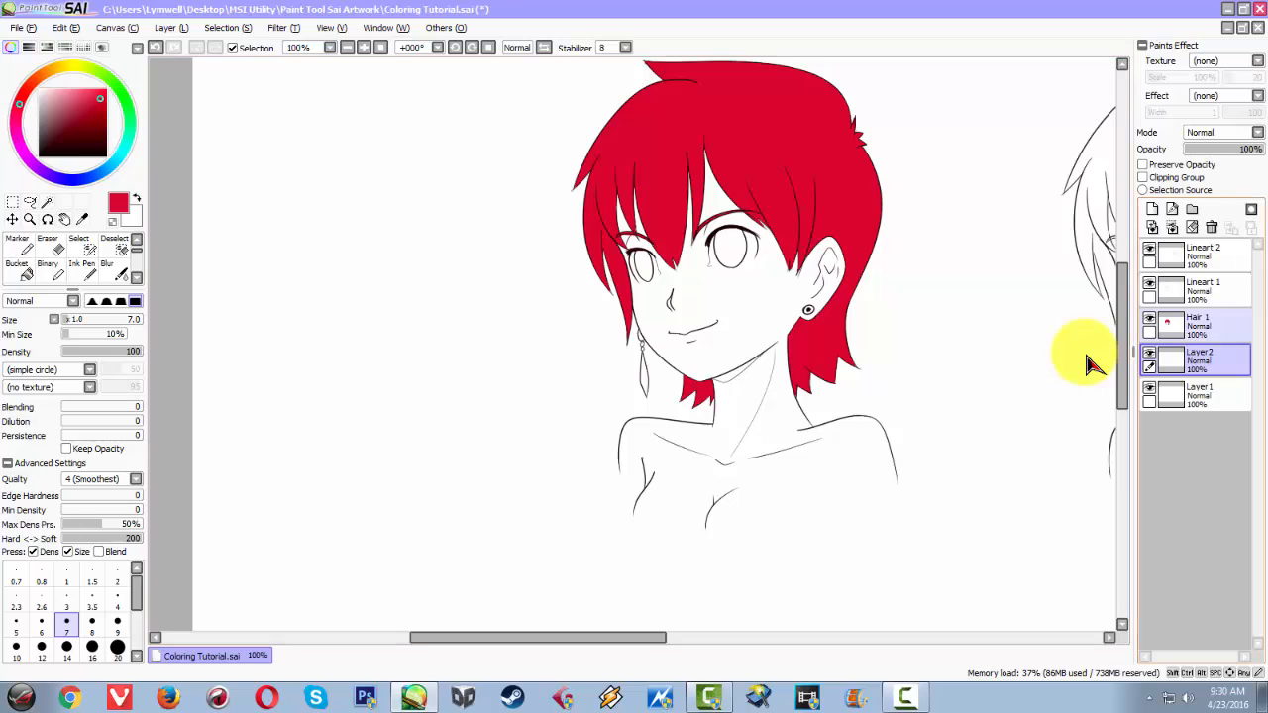
double_click(1199, 362)
text(S)
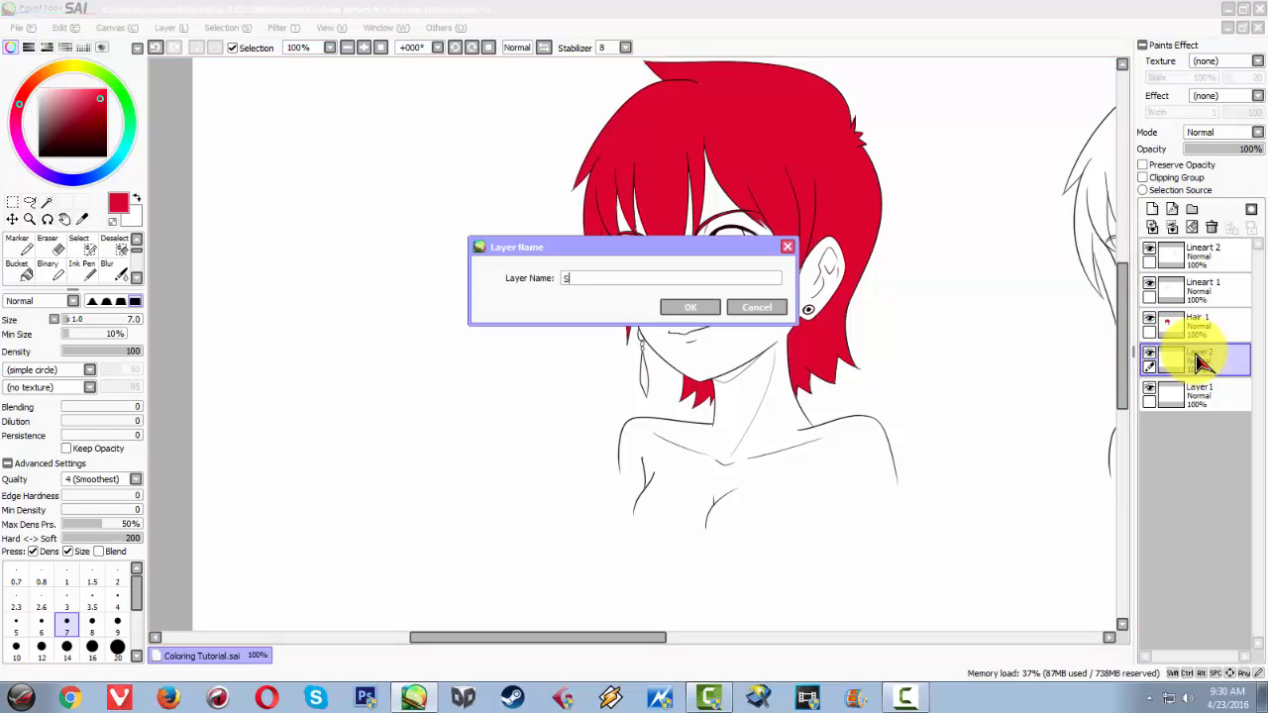
text(kin 1)
key(Return)
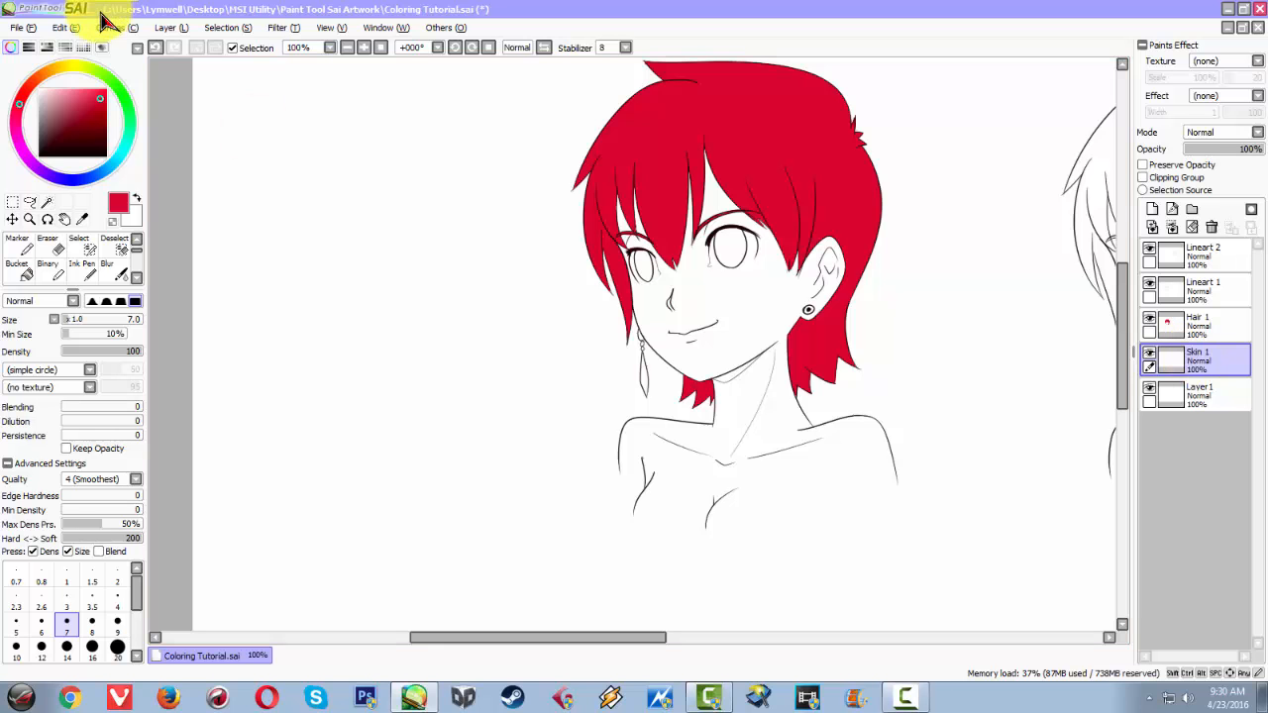
Set the foreground colour to a light peach skin tone with an orange hue.
click(59, 67)
click(58, 92)
mouse_move(58, 91)
mouse_down()
mouse_move(71, 88)
mouse_move(58, 89)
mouse_up()
click(57, 76)
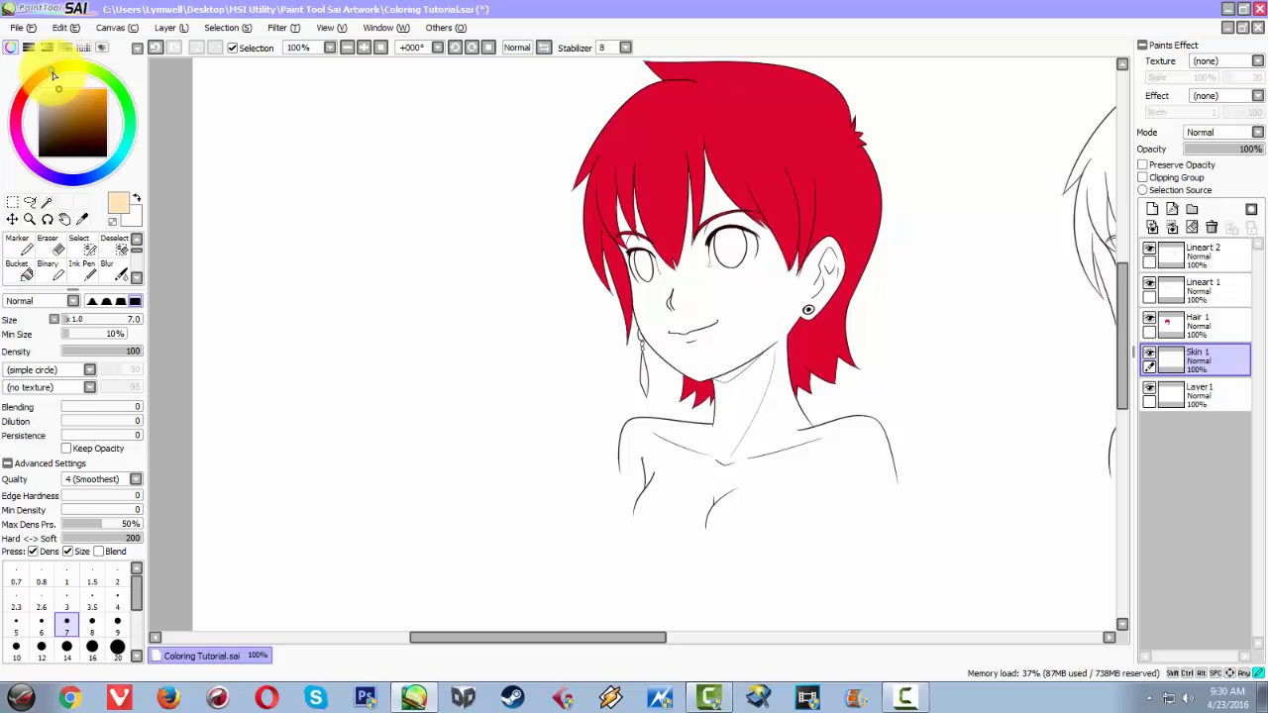
click(59, 87)
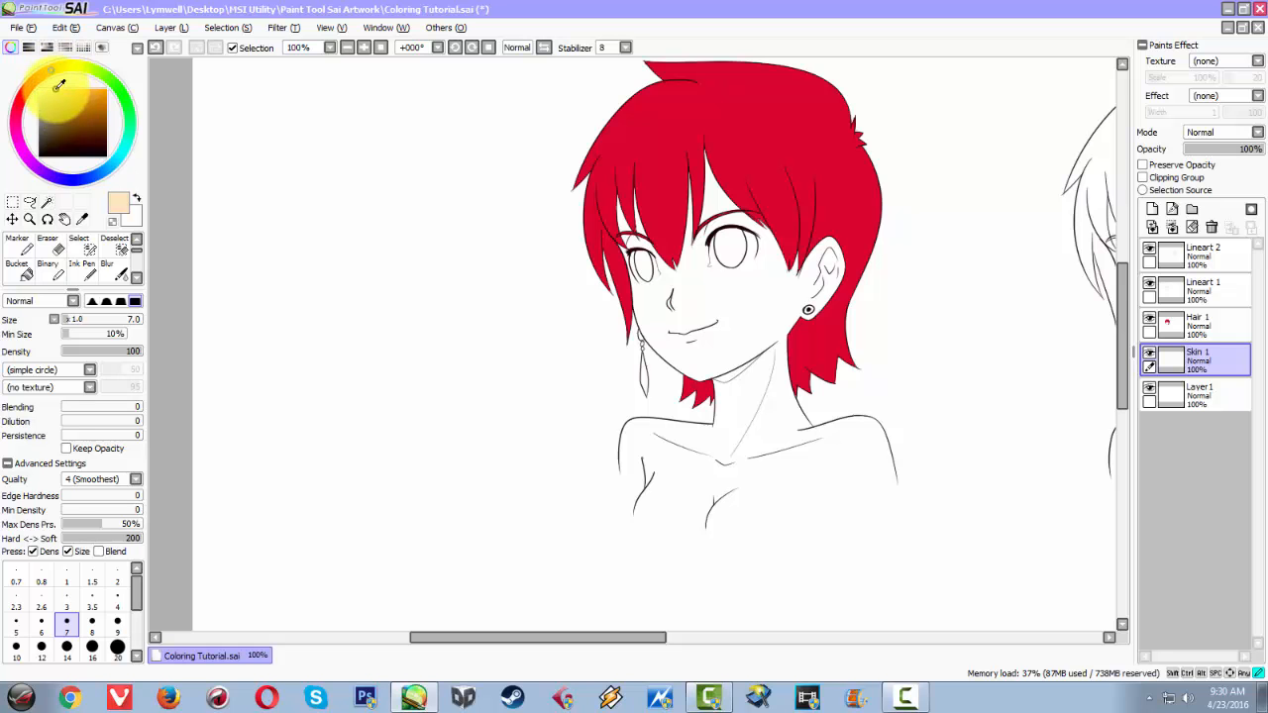
Paint a wavy peach edge on Skin 1 closing the open torso from the dangling-earring side's arm to the central chest line.
scroll(738, 274, up, 2)
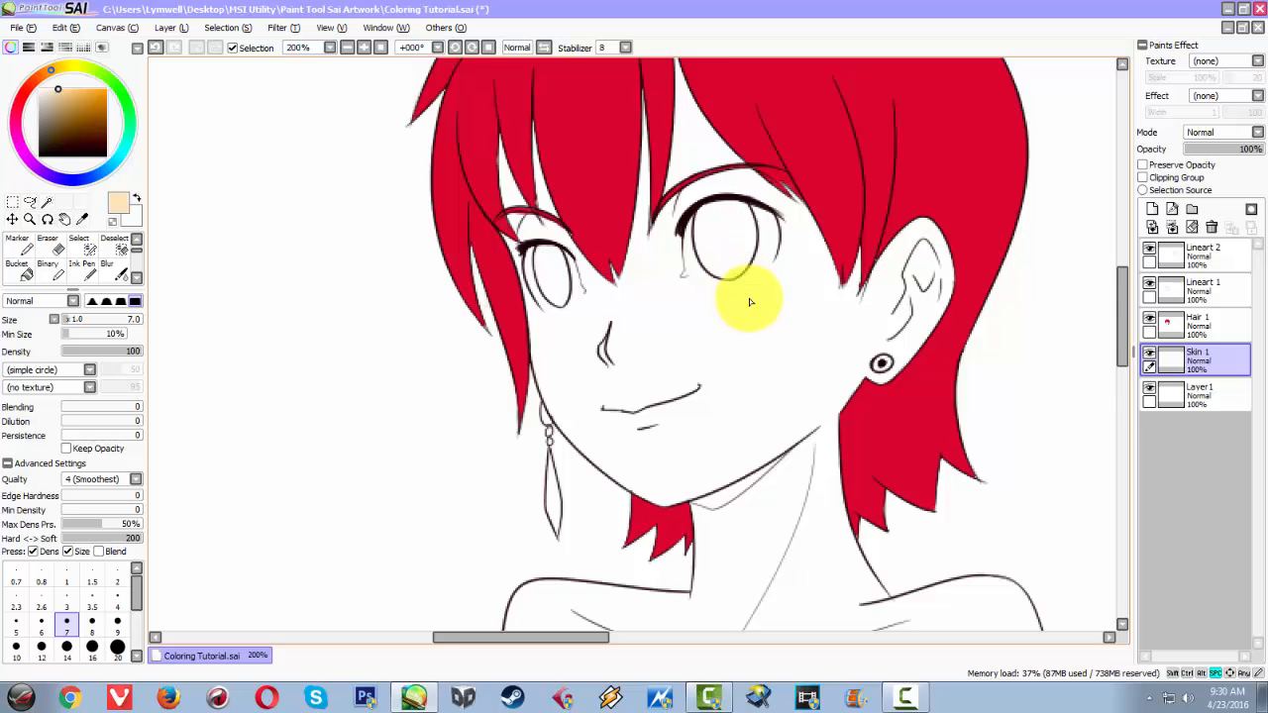
drag(538, 521, 553, 328)
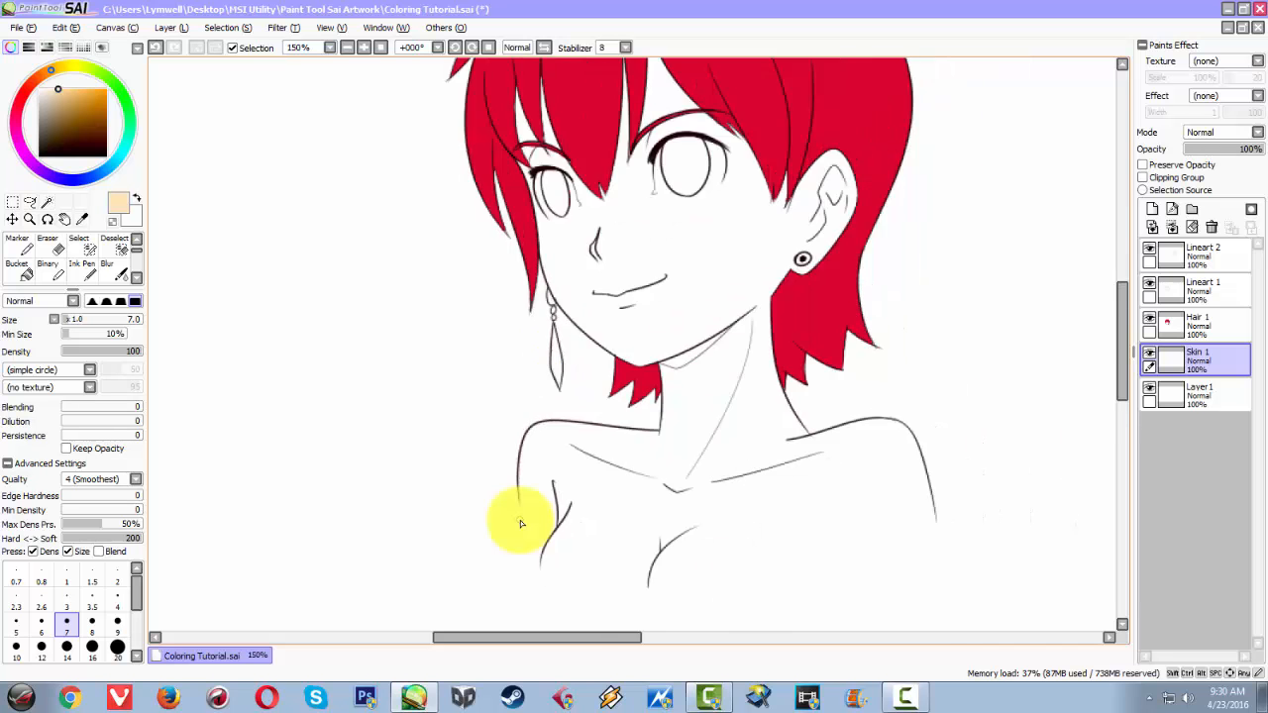
scroll(521, 523, up, 2)
drag(521, 524, 552, 347)
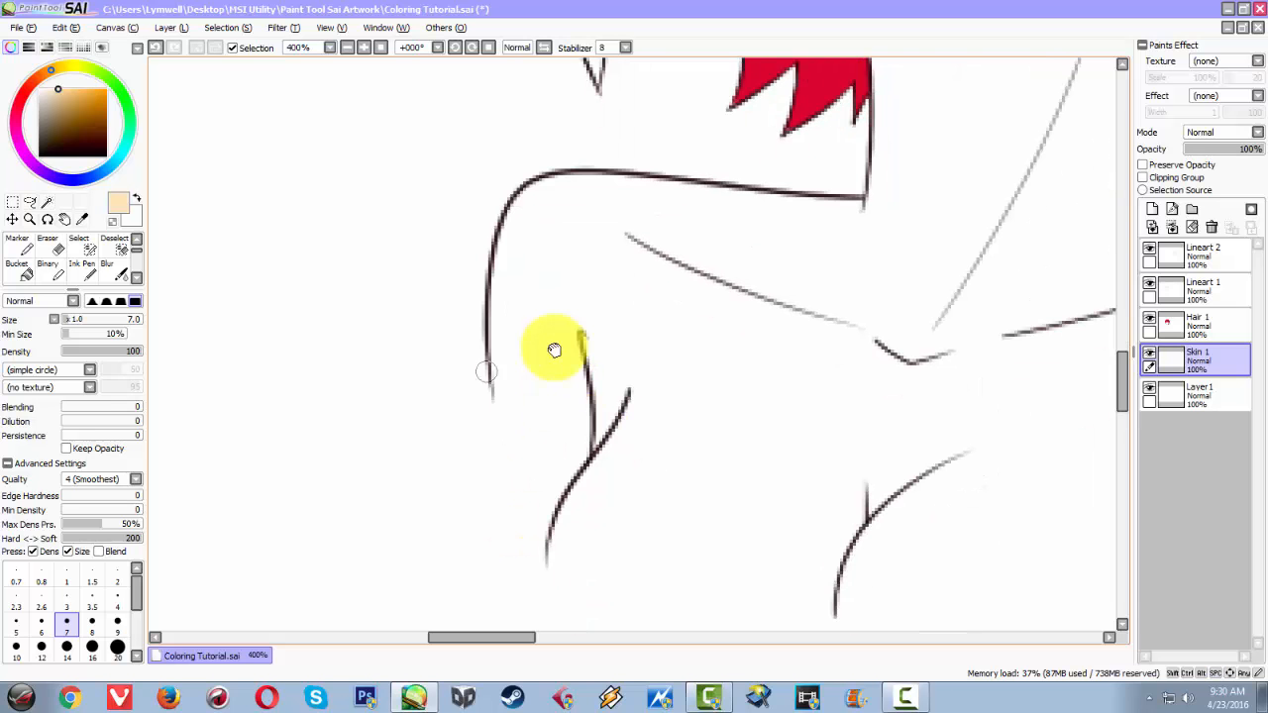
mouse_move(493, 397)
mouse_down()
mouse_move(544, 442)
mouse_move(544, 523)
mouse_move(555, 476)
mouse_move(682, 485)
mouse_move(720, 465)
mouse_up()
key(ctrl+z)
mouse_move(525, 461)
mouse_down()
mouse_move(678, 516)
mouse_move(744, 480)
mouse_move(730, 489)
mouse_move(805, 498)
mouse_up()
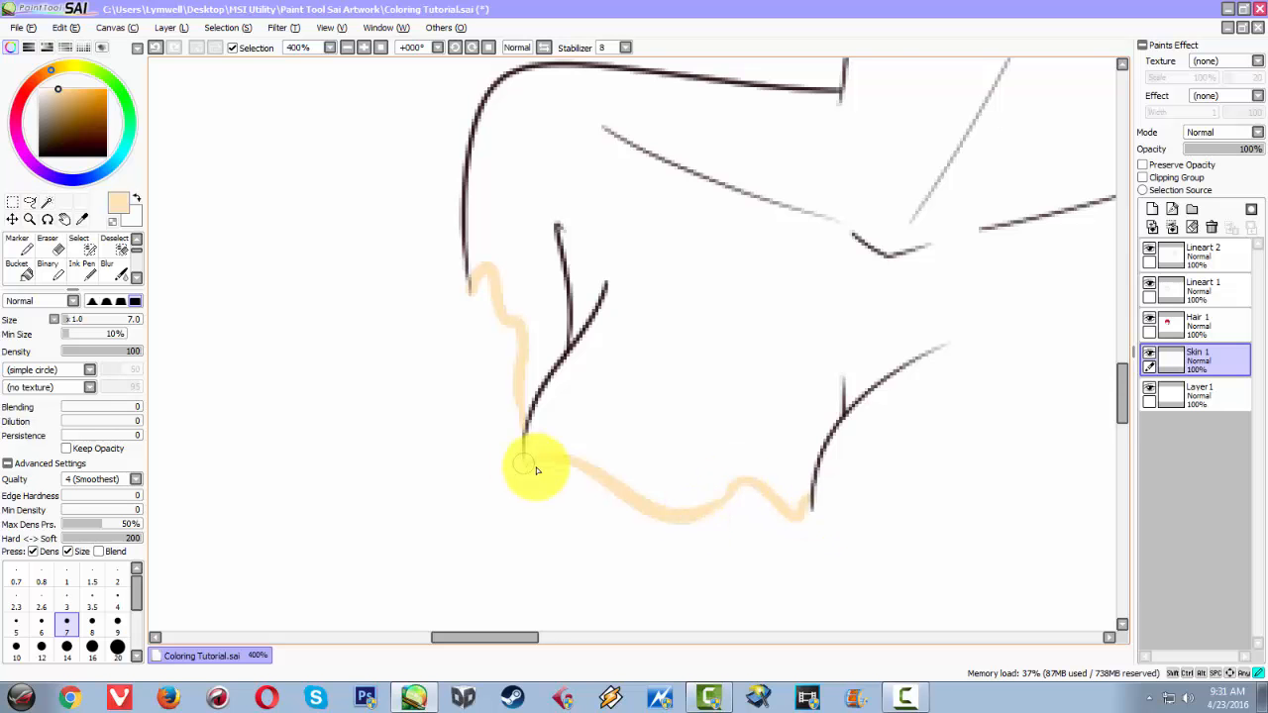
Continue the wavy peach edge from the central chest line to the end of the opposite arm's outline.
drag(679, 527, 506, 430)
mouse_move(645, 414)
mouse_down()
mouse_move(841, 408)
mouse_move(664, 435)
mouse_move(822, 433)
mouse_move(558, 439)
mouse_up()
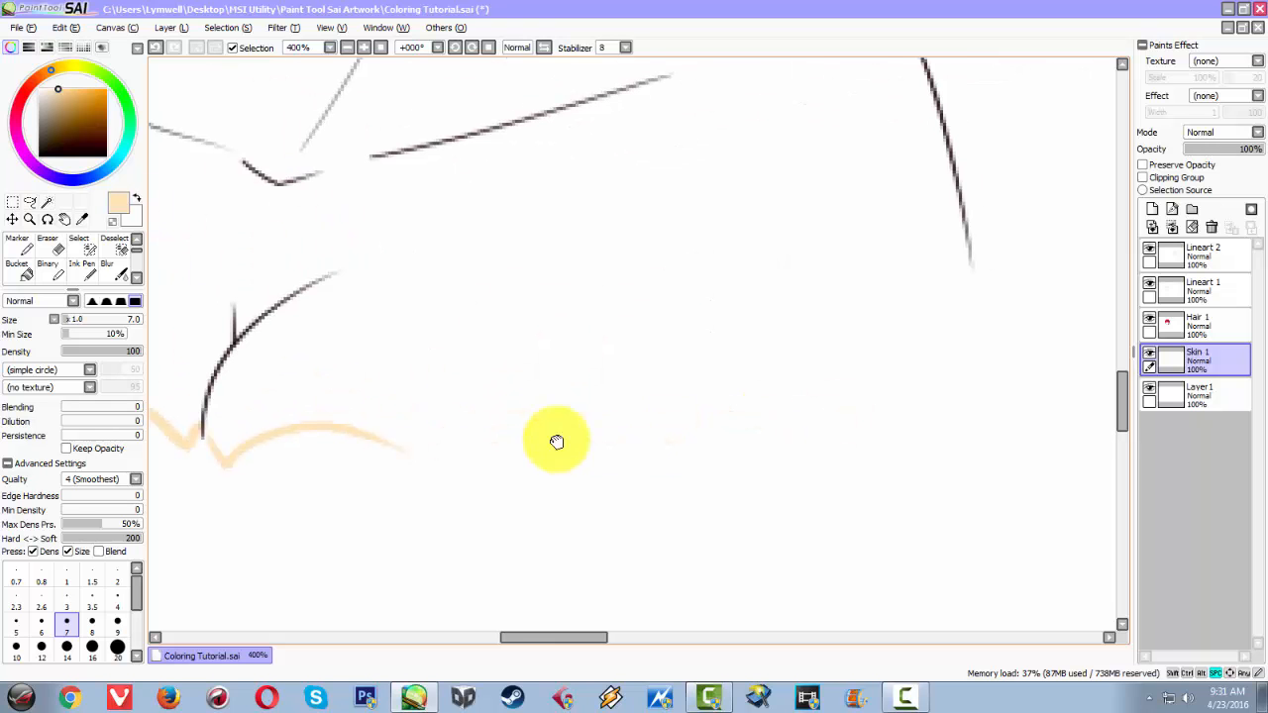
mouse_move(973, 268)
mouse_down()
mouse_move(858, 414)
mouse_move(702, 385)
mouse_move(745, 380)
mouse_move(395, 443)
mouse_move(475, 419)
mouse_move(477, 434)
mouse_move(390, 447)
mouse_move(476, 441)
mouse_move(439, 419)
mouse_move(714, 406)
mouse_up()
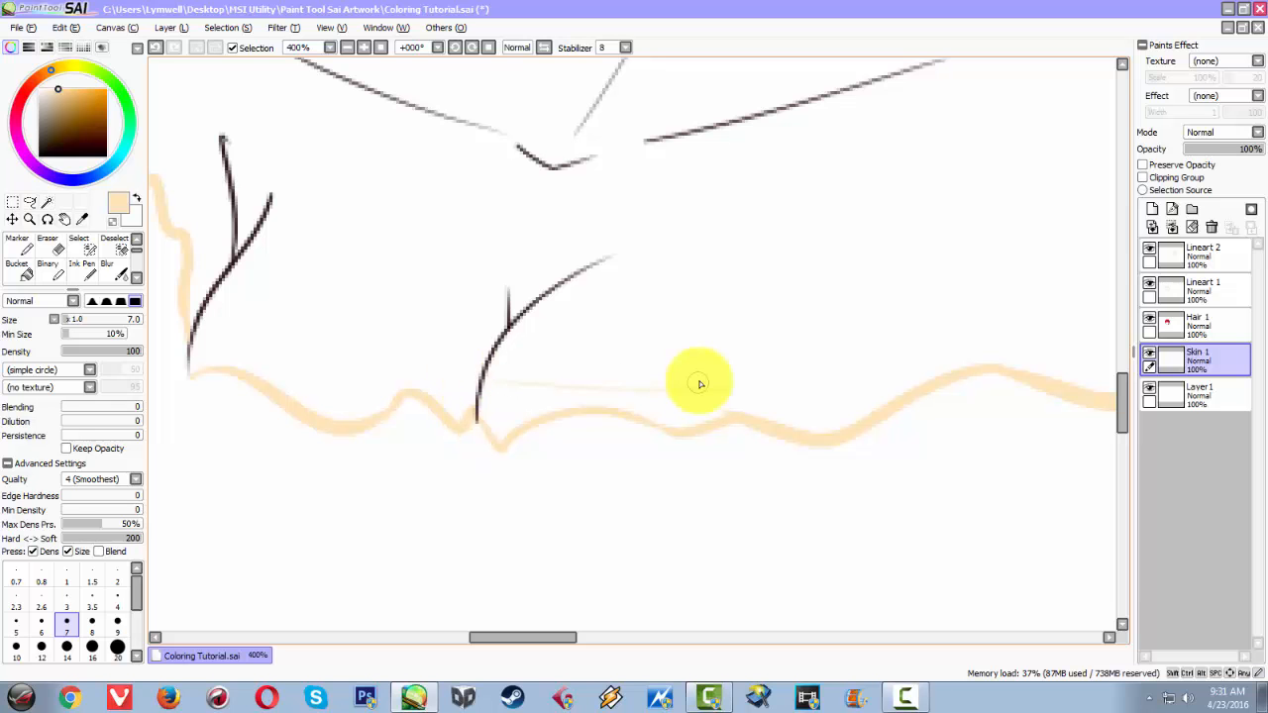
drag(405, 374, 707, 403)
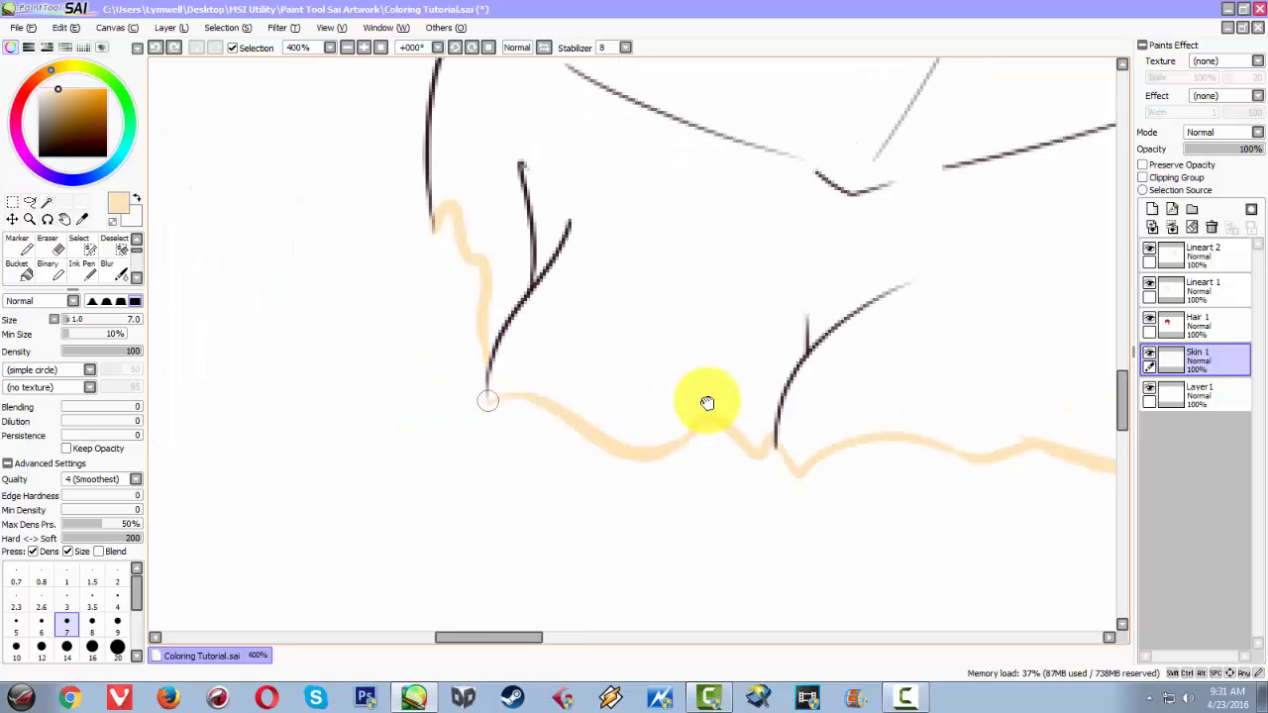
Select the enclosed face, ear, neck and torso area of the left character with the Magic Wand.
scroll(517, 393, down, 4)
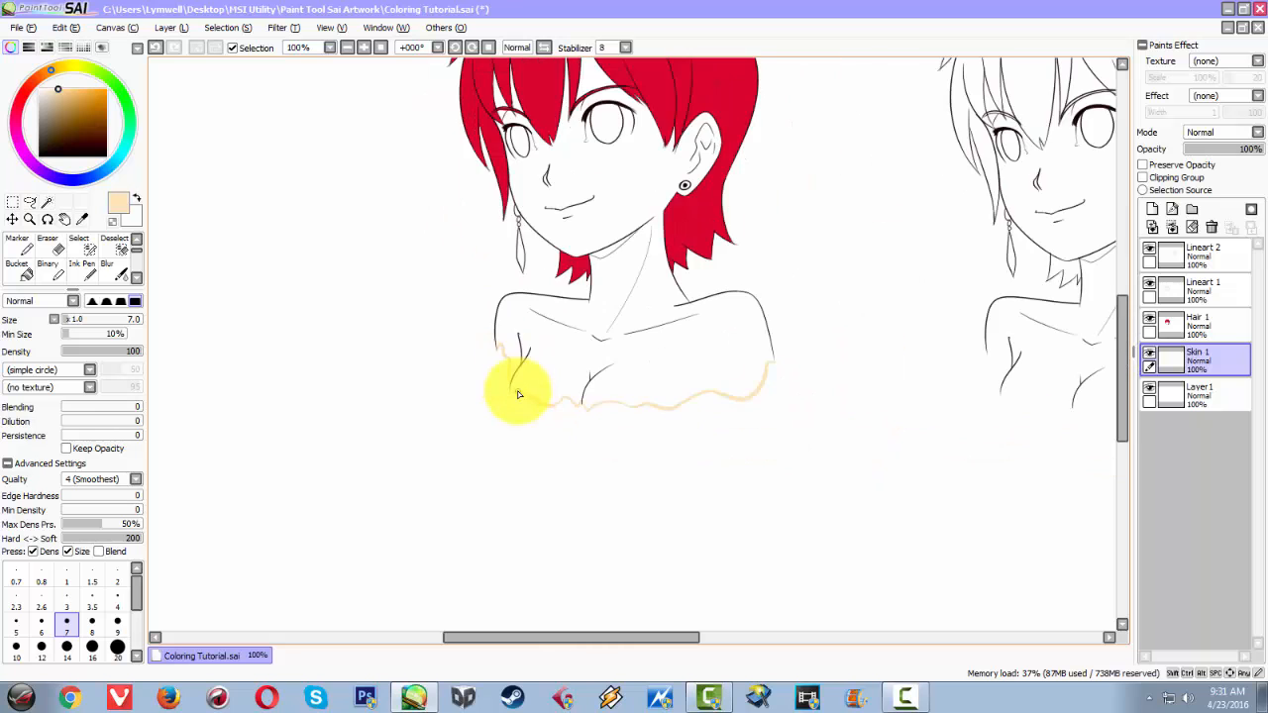
scroll(518, 393, up, 1)
scroll(518, 393, down, 1)
key(space)
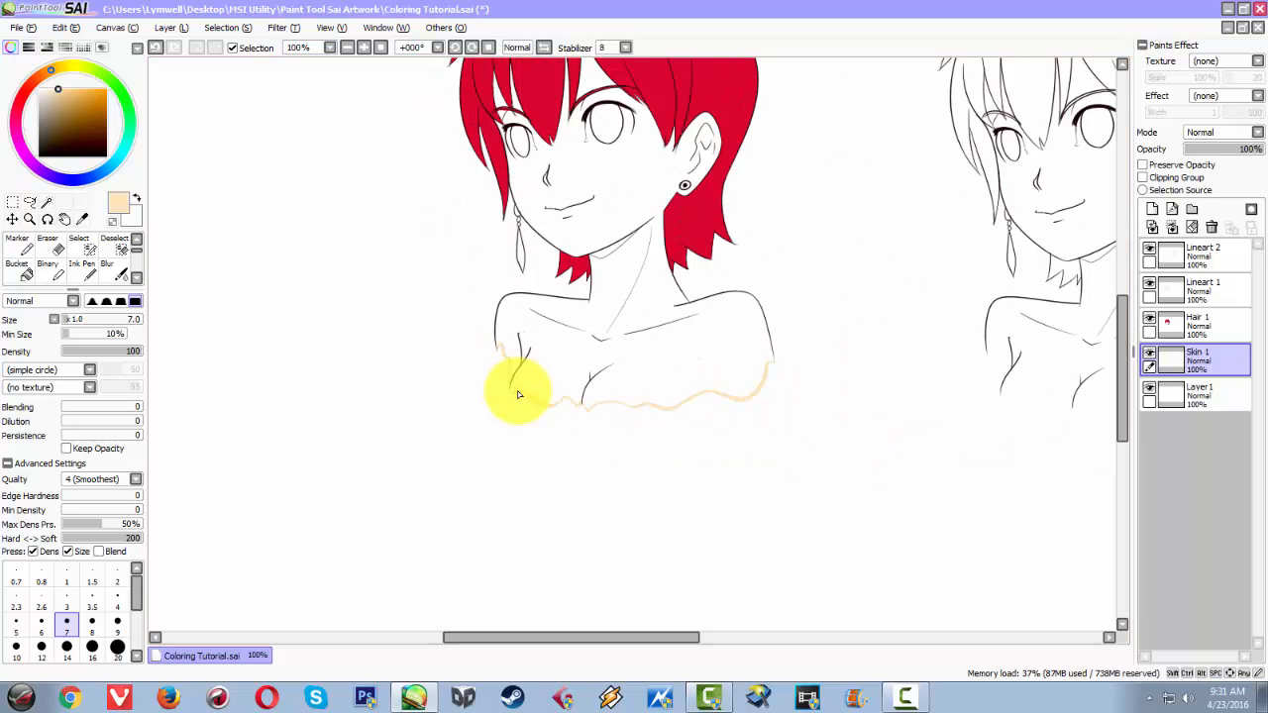
click(52, 203)
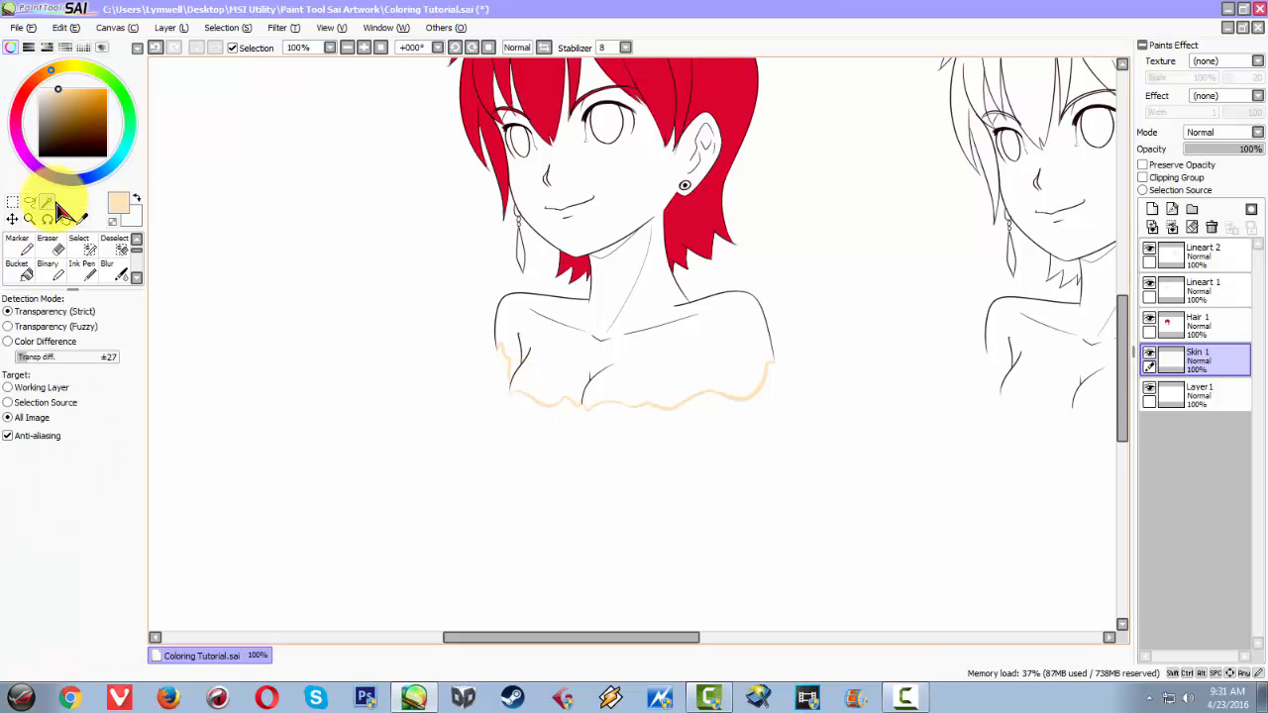
click(616, 182)
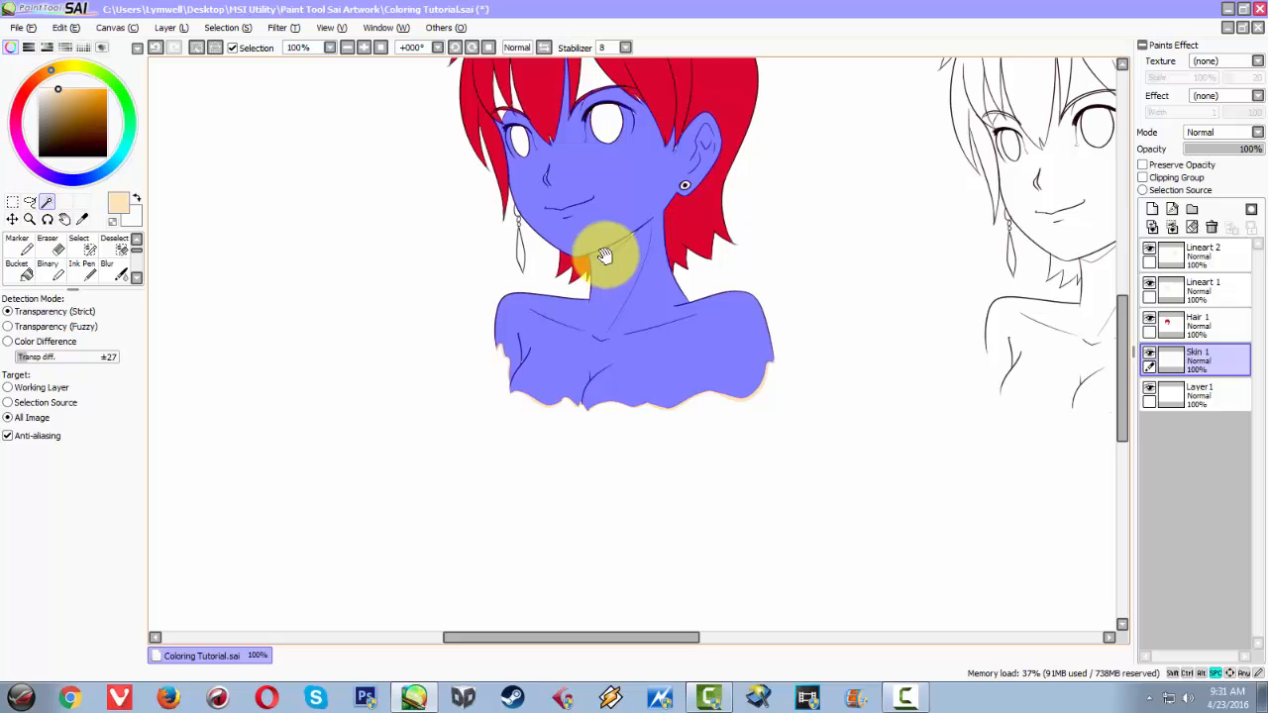
Bucket-fill the selected skin with light peach on Skin 1, and clear the selection.
drag(604, 253, 627, 363)
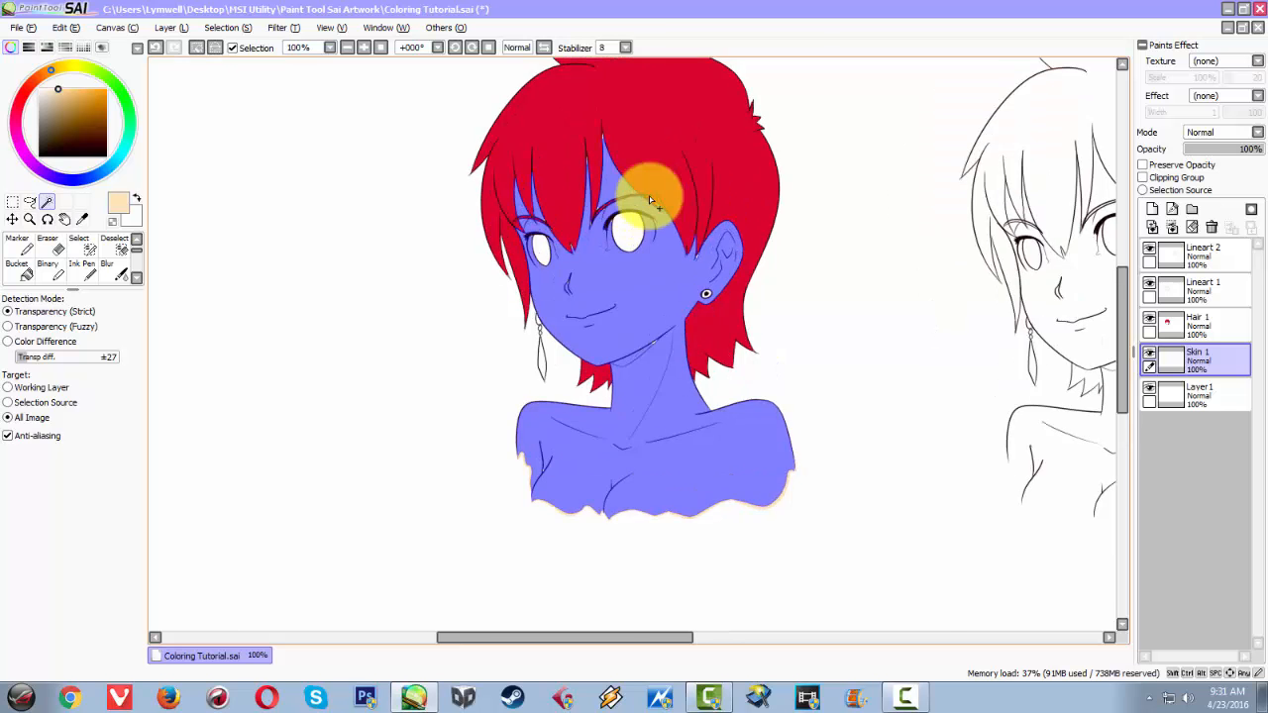
scroll(649, 198, up, 4)
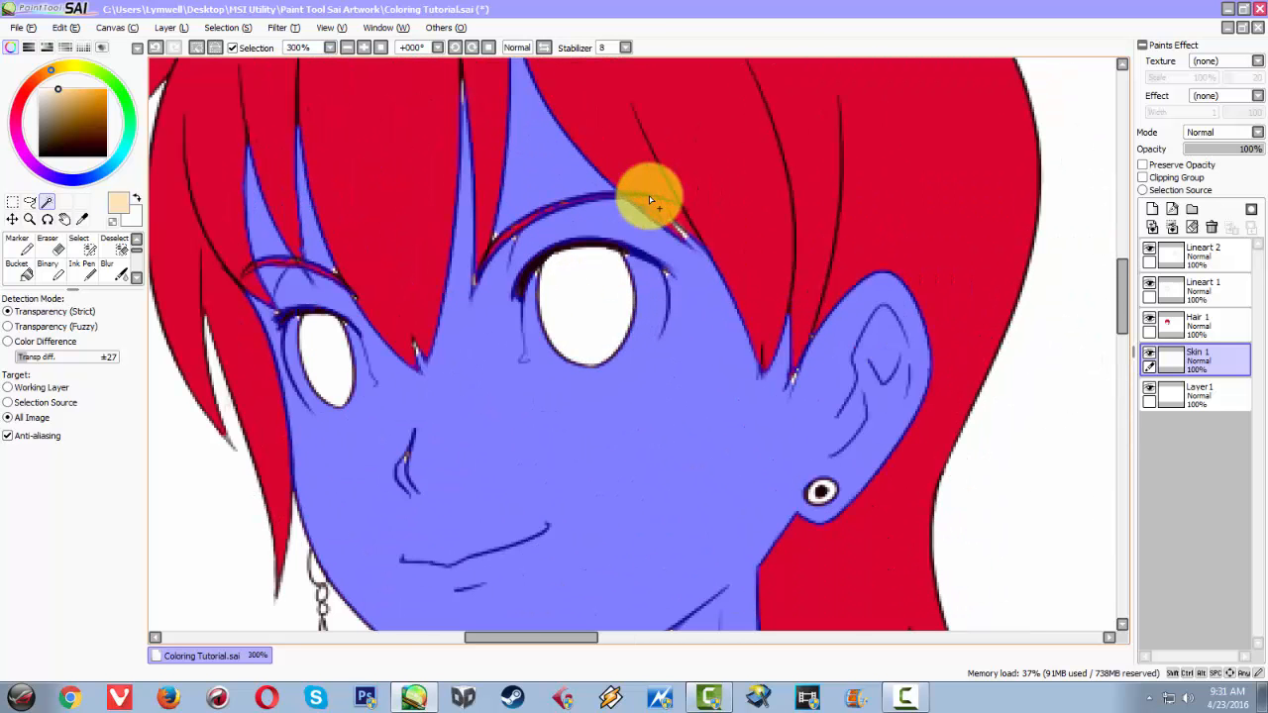
key(space)
drag(650, 198, 663, 365)
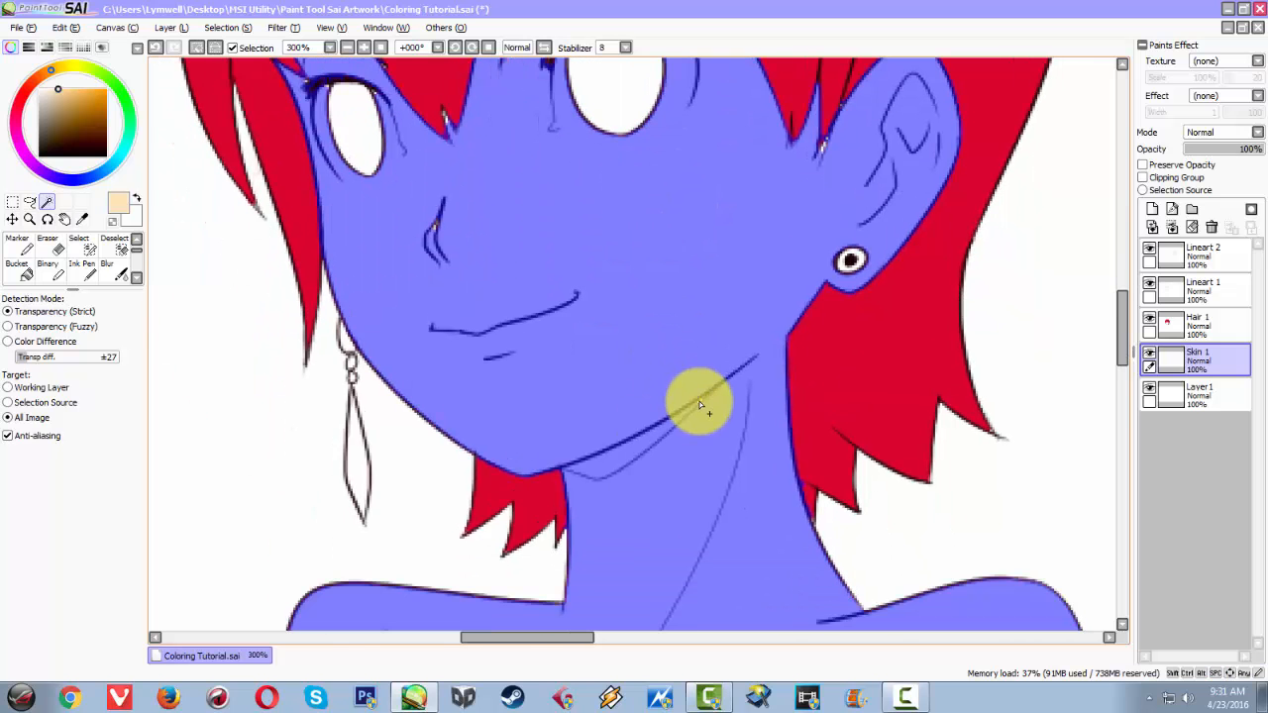
scroll(699, 404, down, 2)
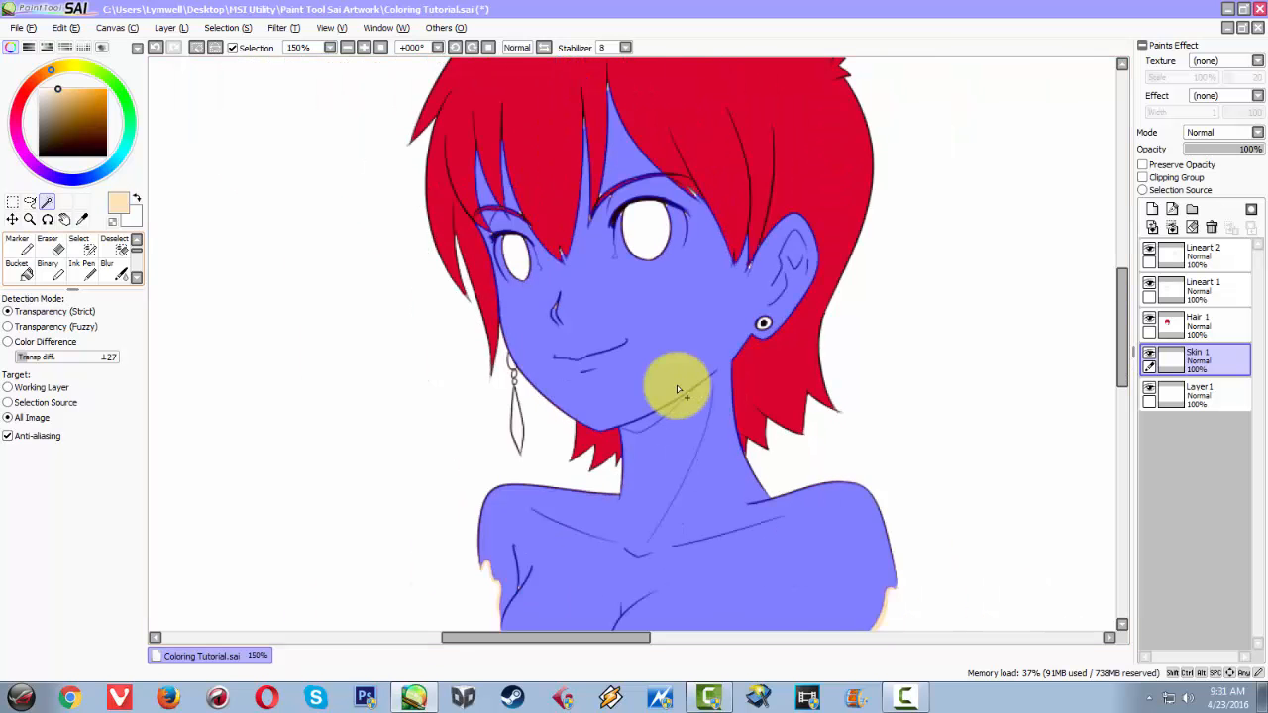
click(27, 277)
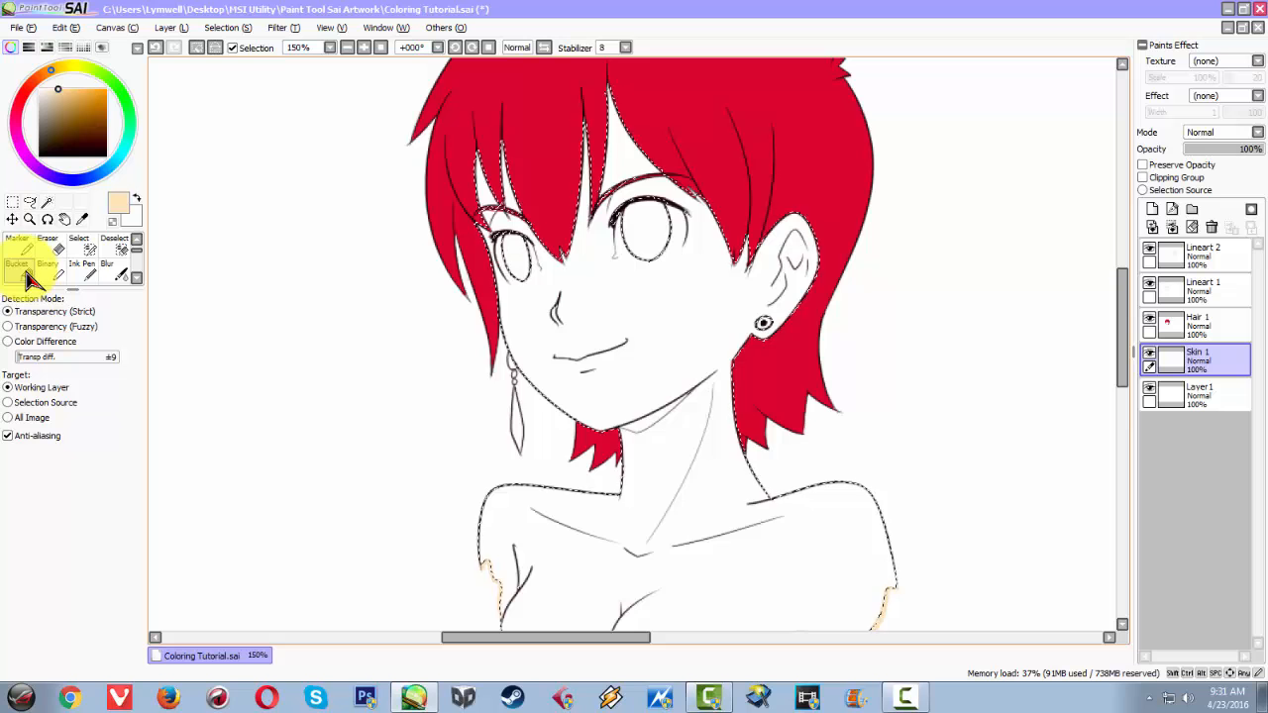
click(693, 317)
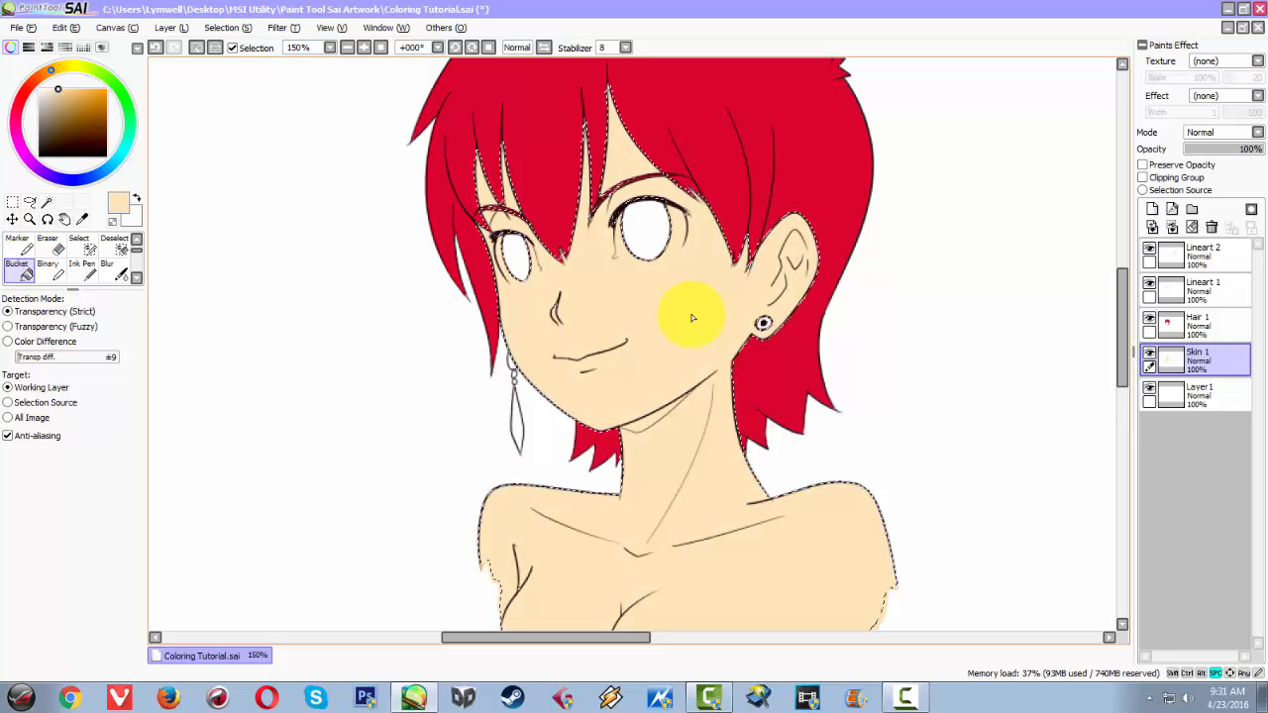
drag(694, 451, 710, 327)
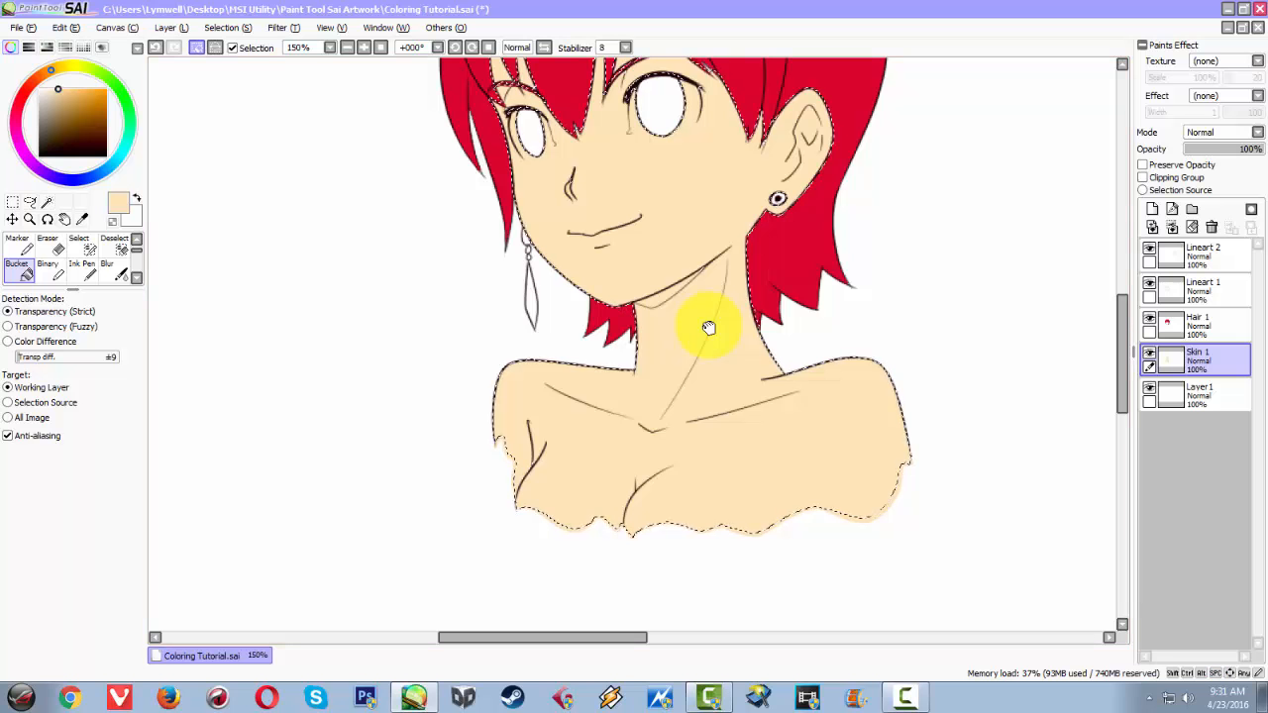
click(201, 52)
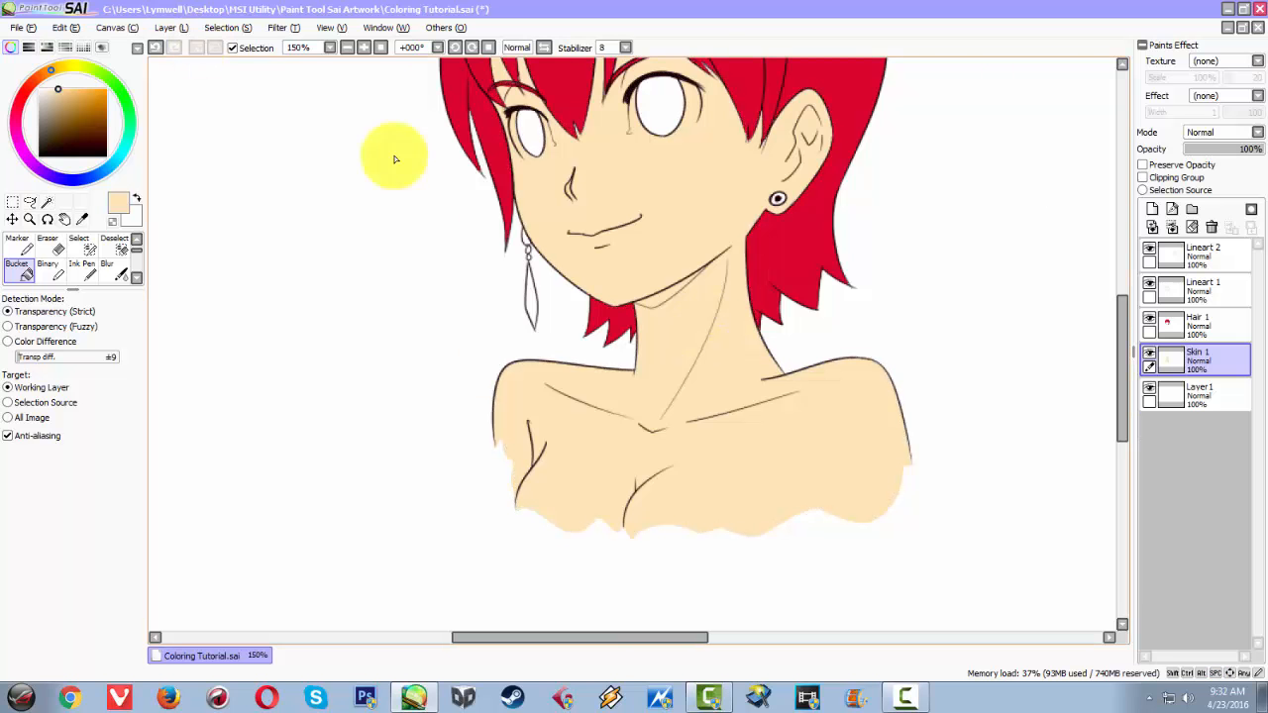
scroll(395, 159, down, 1)
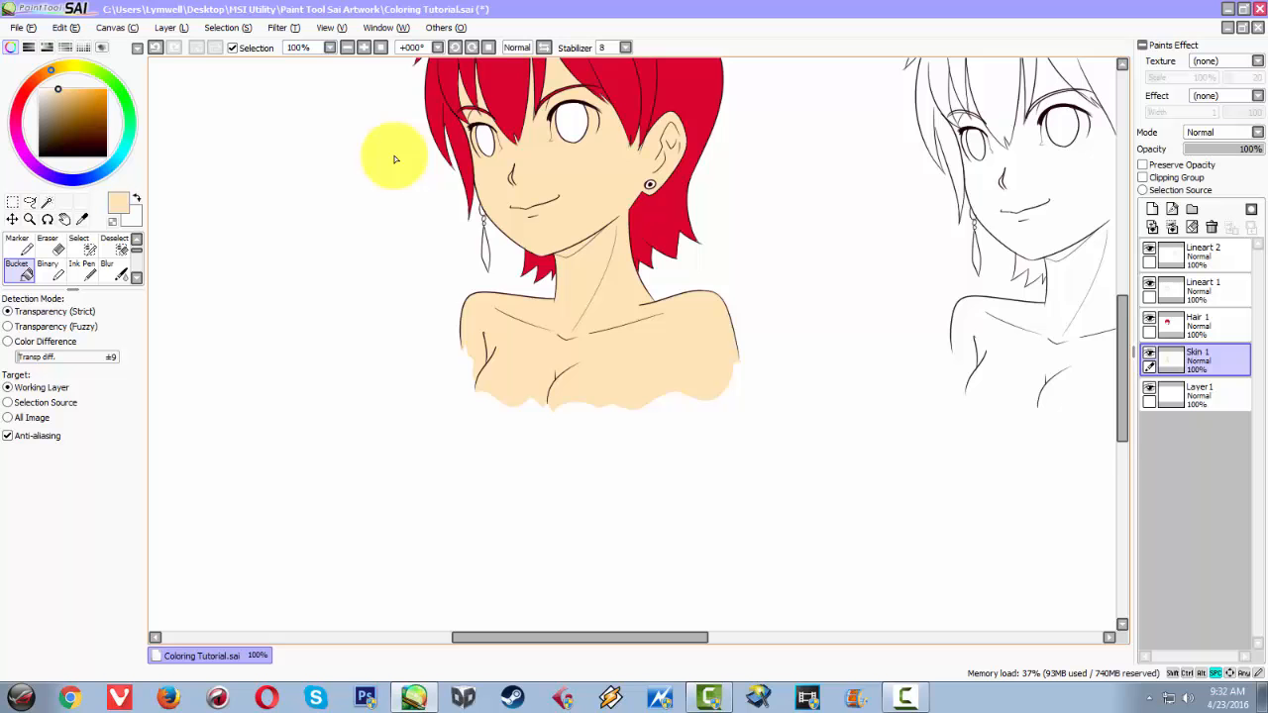
drag(584, 326, 619, 448)
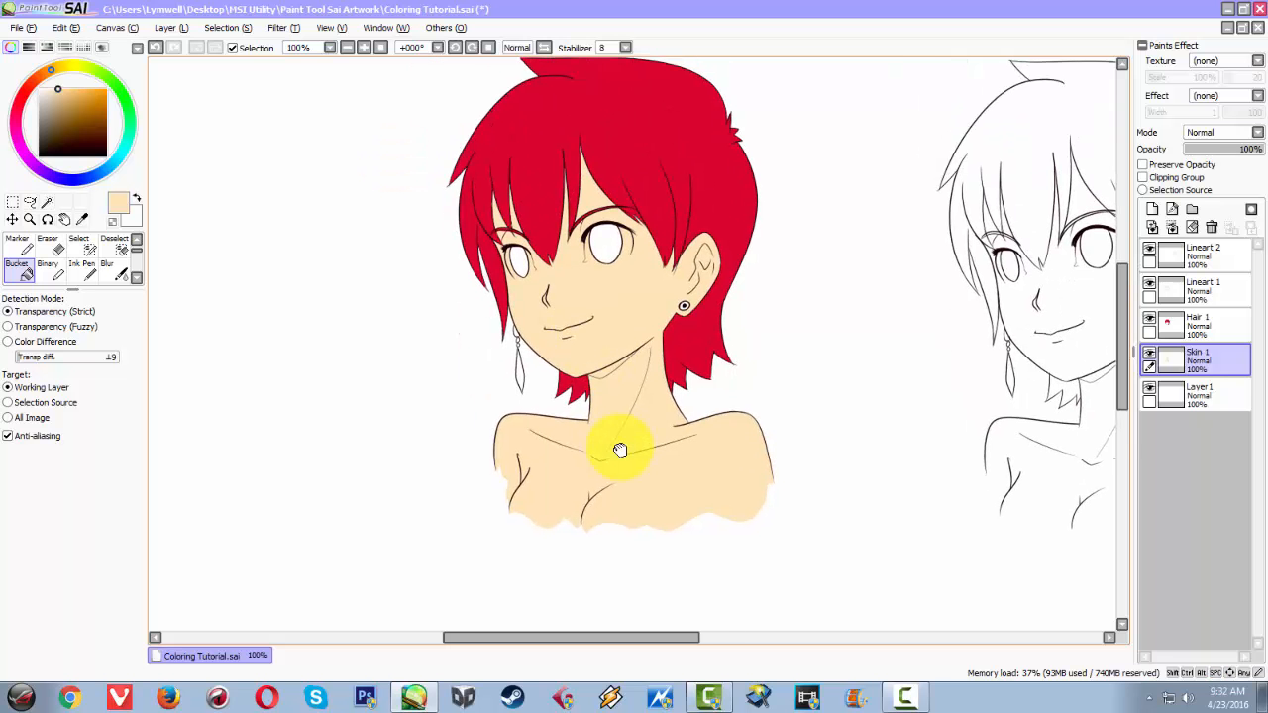
scroll(556, 465, up, 3)
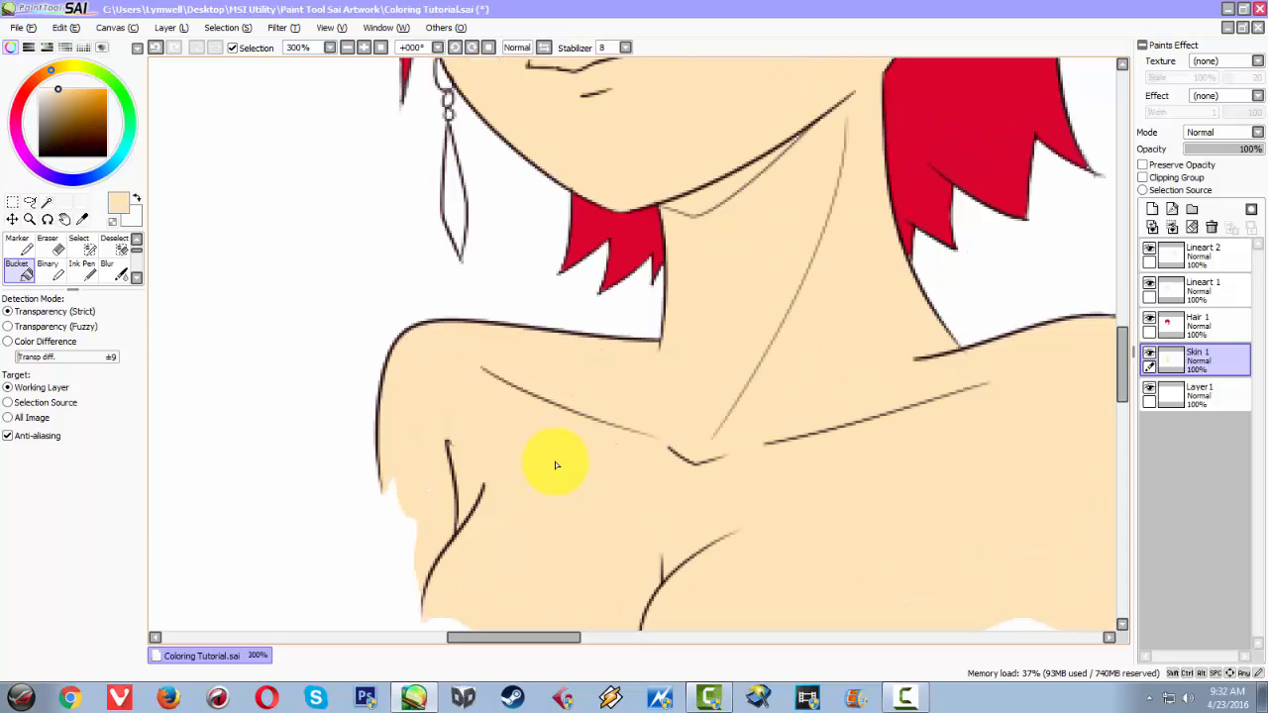
Examine the left character's skin fill along the neck, jaw, ear, eyes and fringe for unfilled gaps.
key(v)
drag(712, 197, 672, 220)
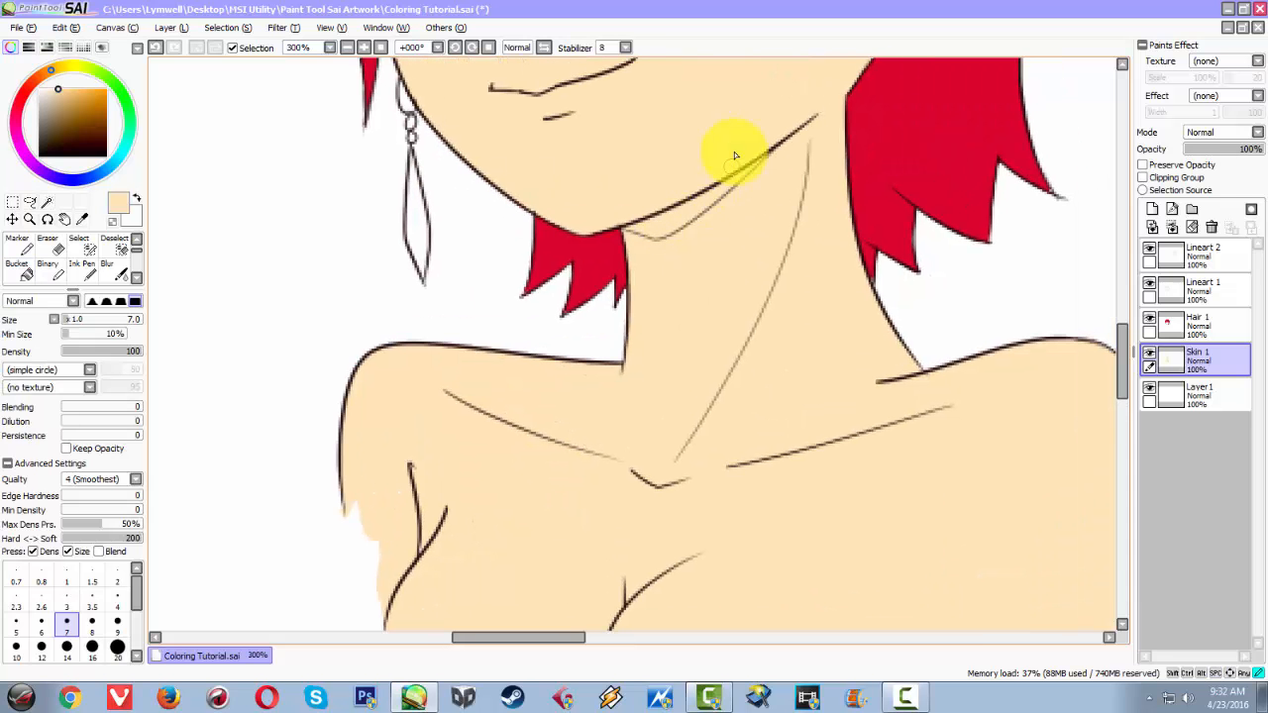
drag(671, 473, 668, 298)
drag(713, 244, 615, 693)
drag(664, 285, 671, 445)
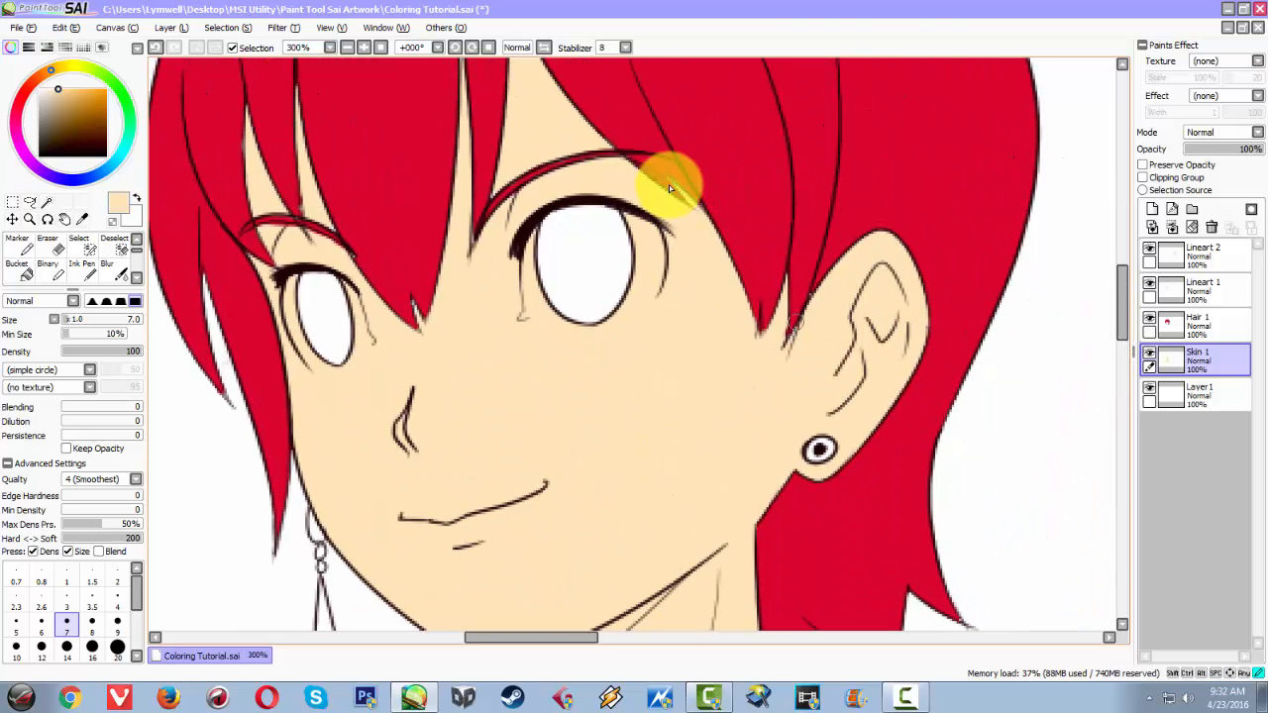
drag(607, 256, 800, 339)
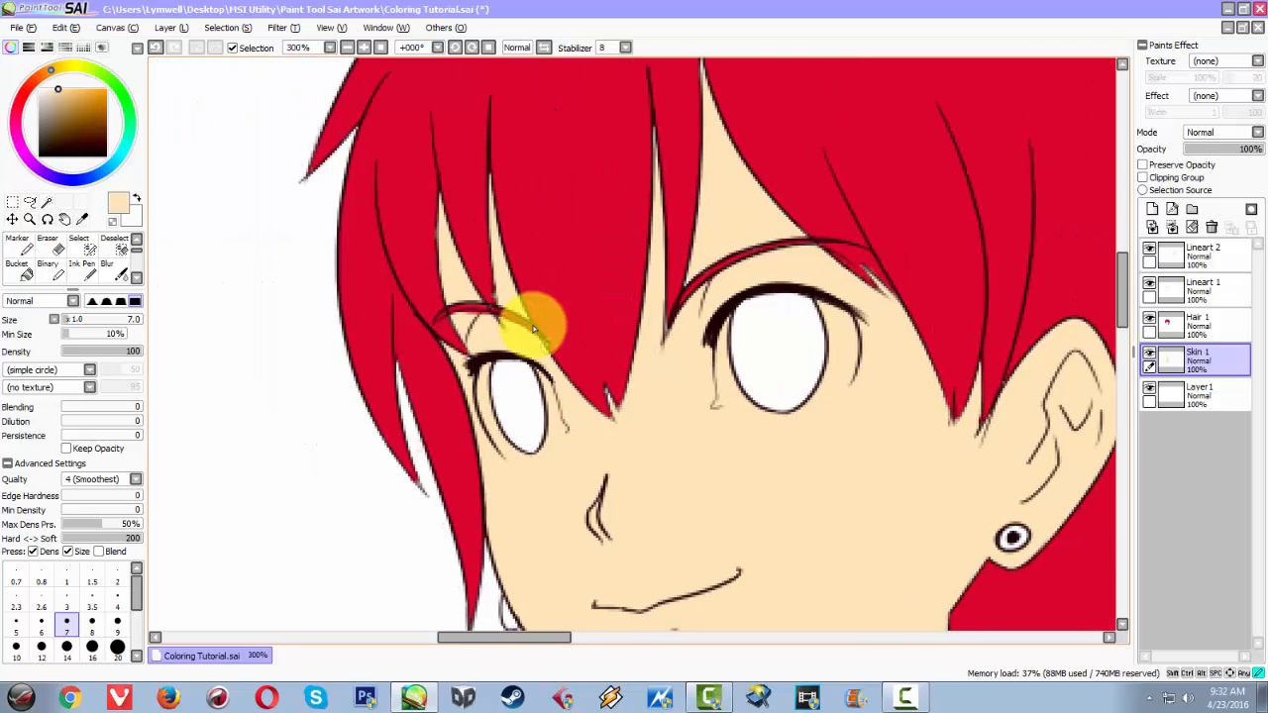
drag(496, 206, 549, 306)
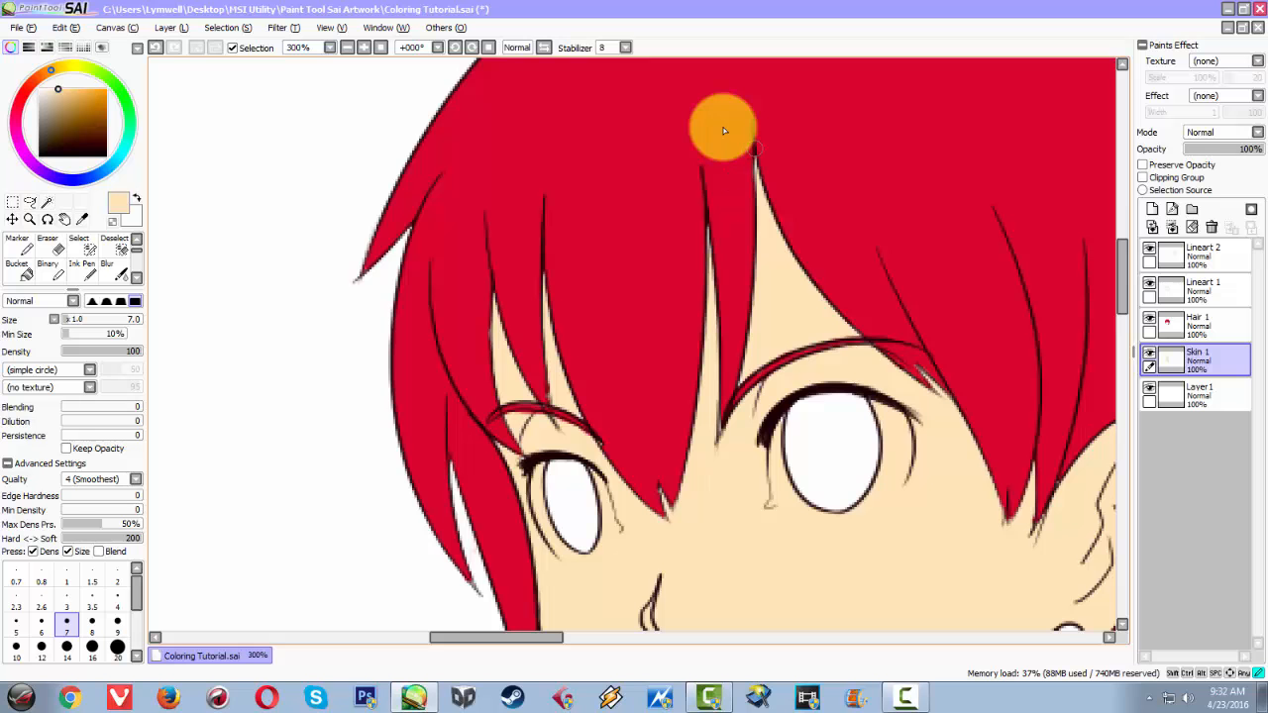
drag(703, 454, 657, 110)
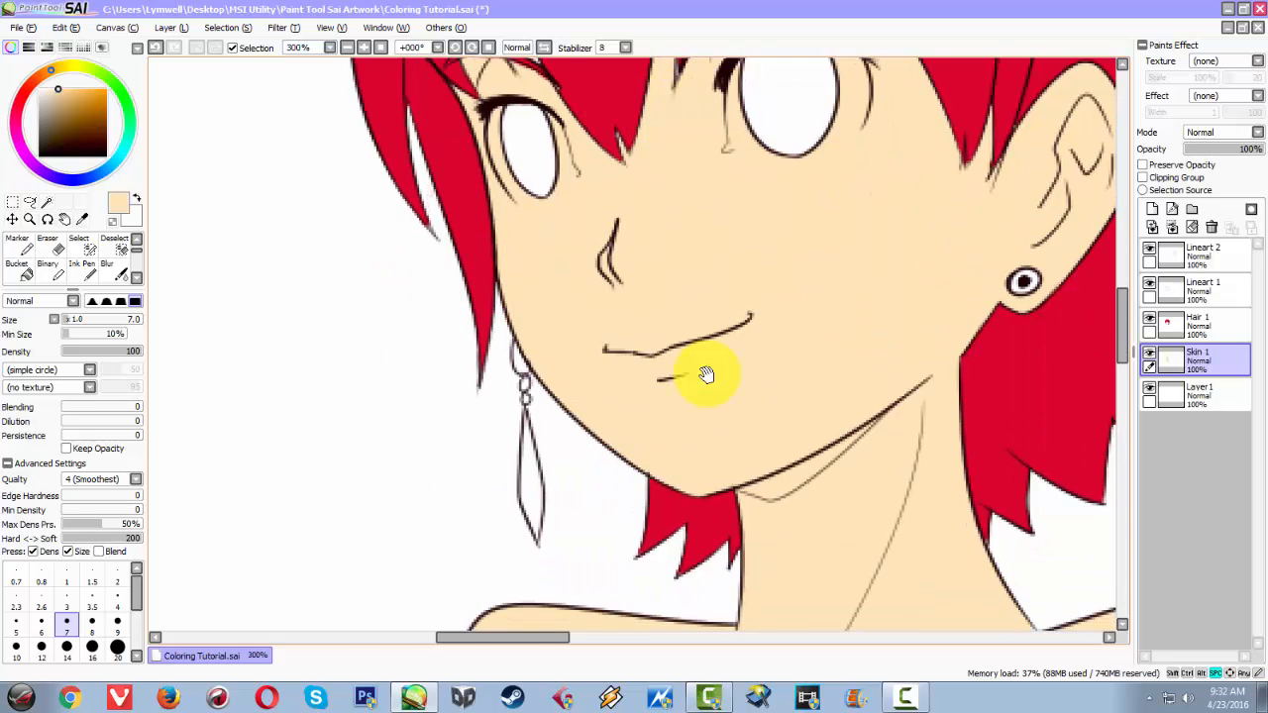
drag(705, 376, 594, 175)
scroll(648, 392, down, 3)
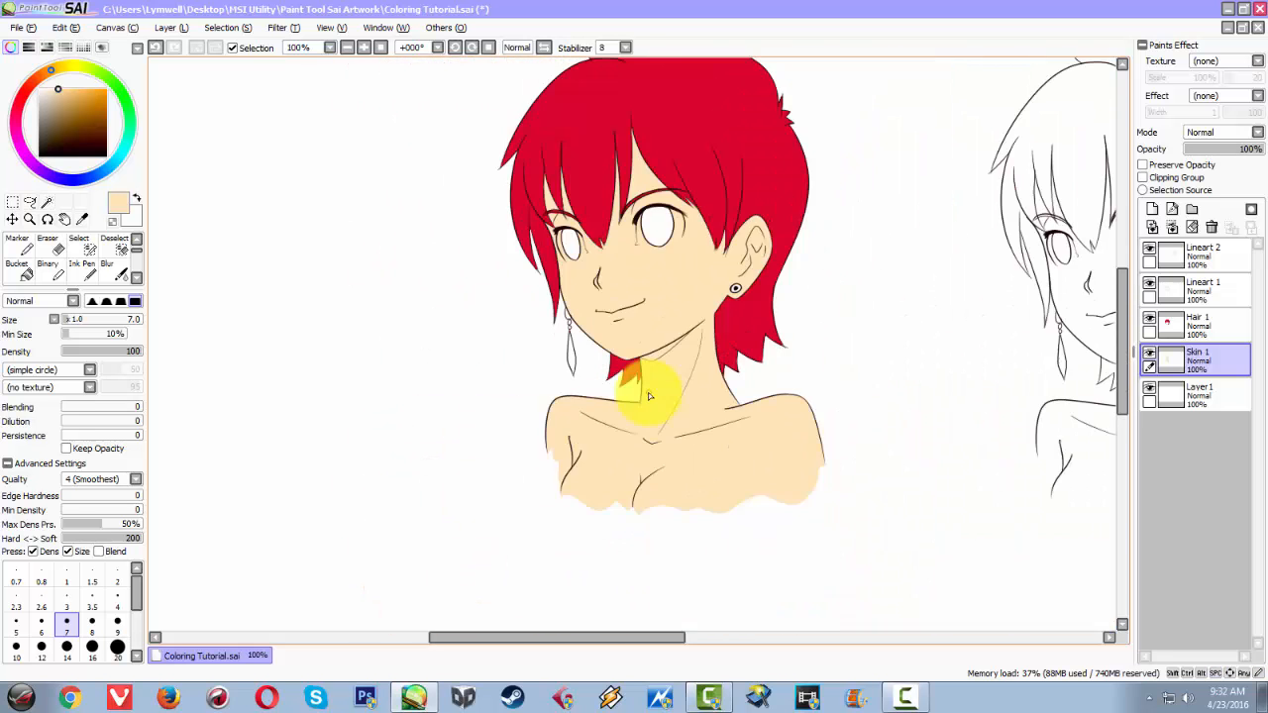
scroll(649, 396, up, 1)
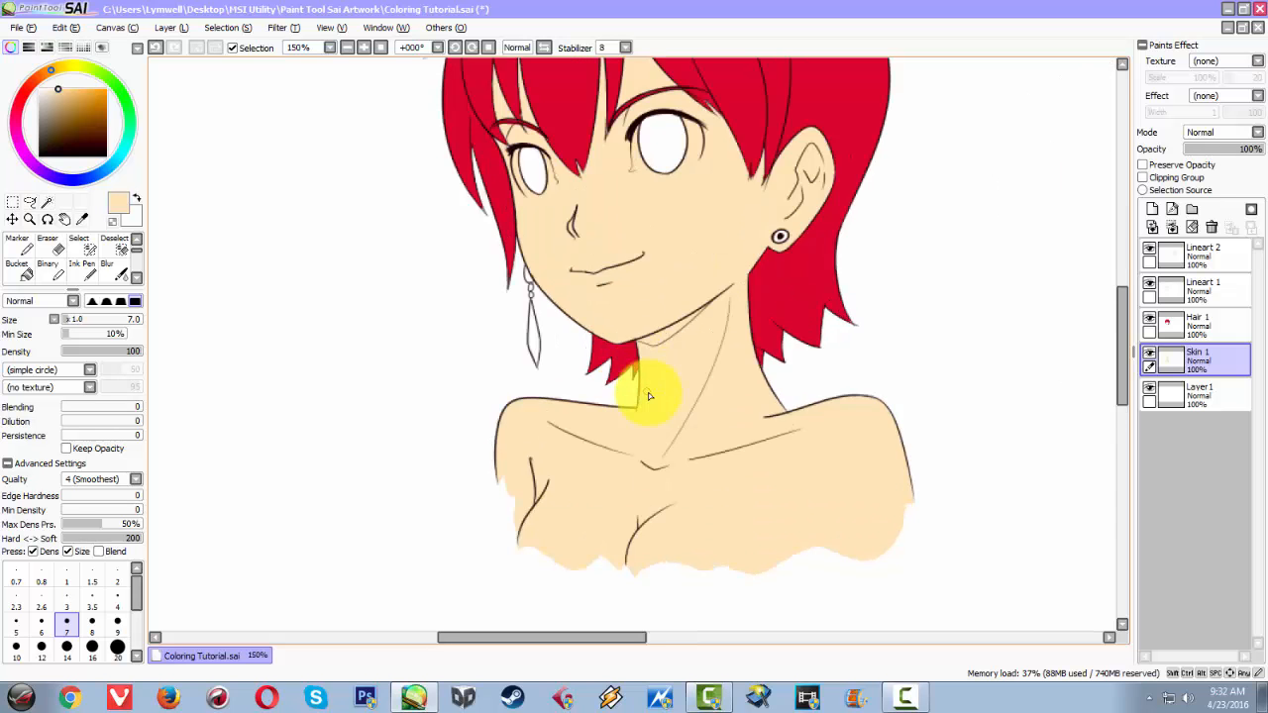
drag(649, 396, 526, 538)
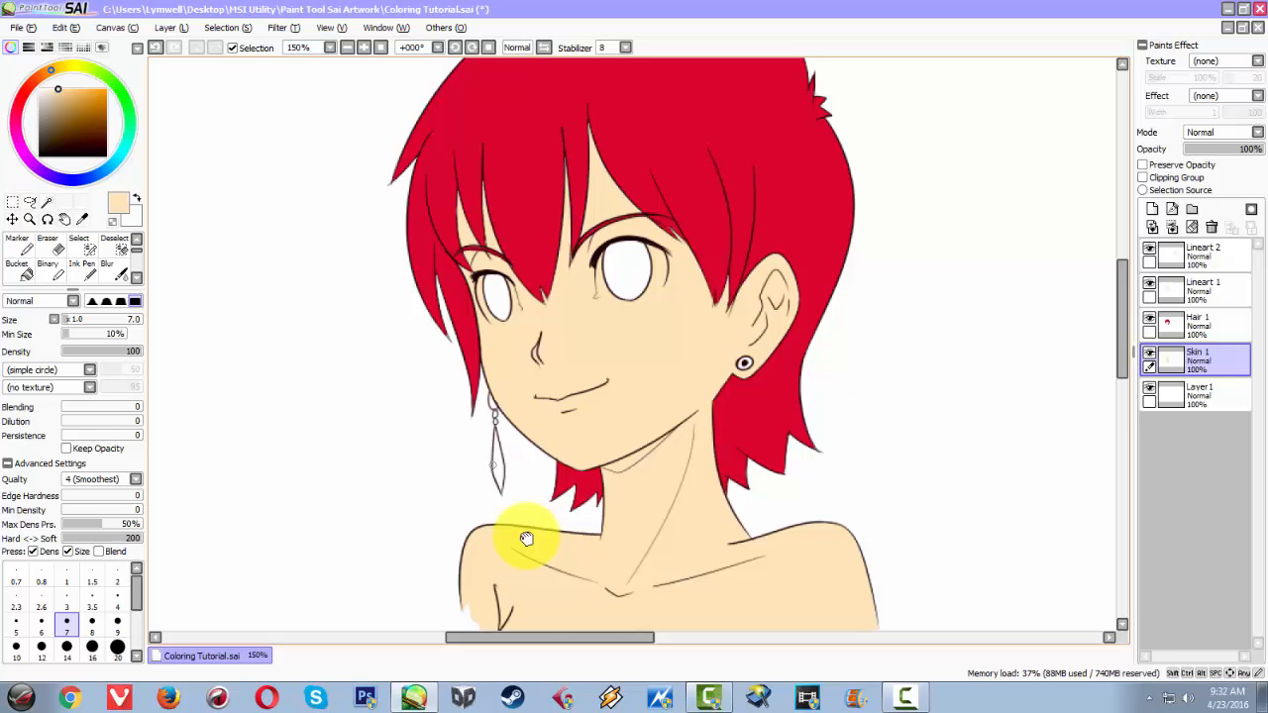
drag(509, 326, 460, 366)
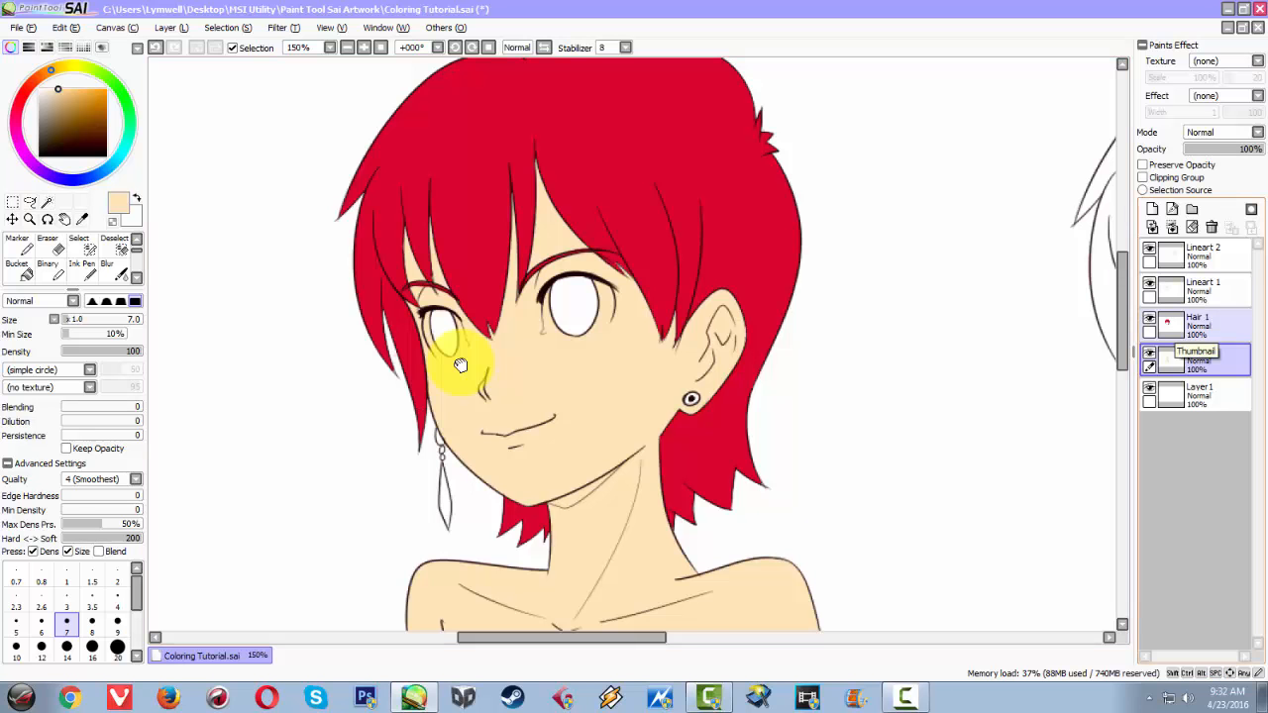
Add a new layer directly above Hair 1 and set it as a clipping group.
click(1179, 329)
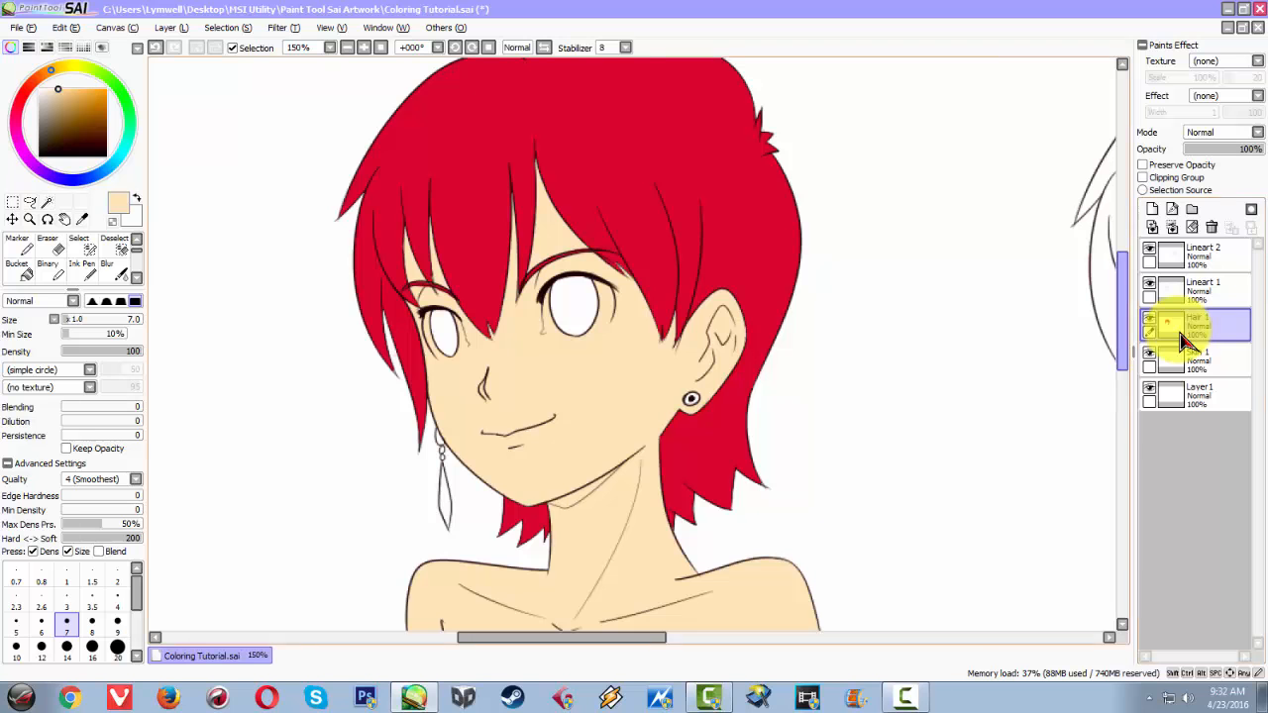
click(1153, 209)
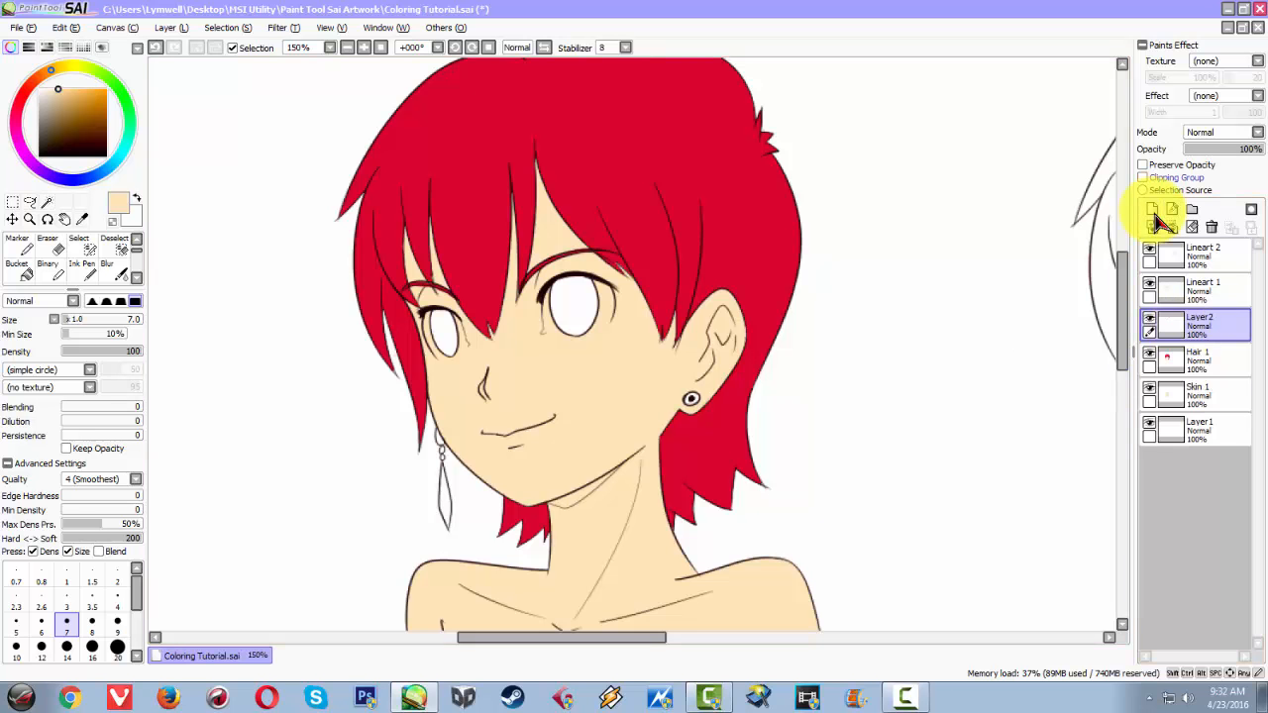
click(1145, 180)
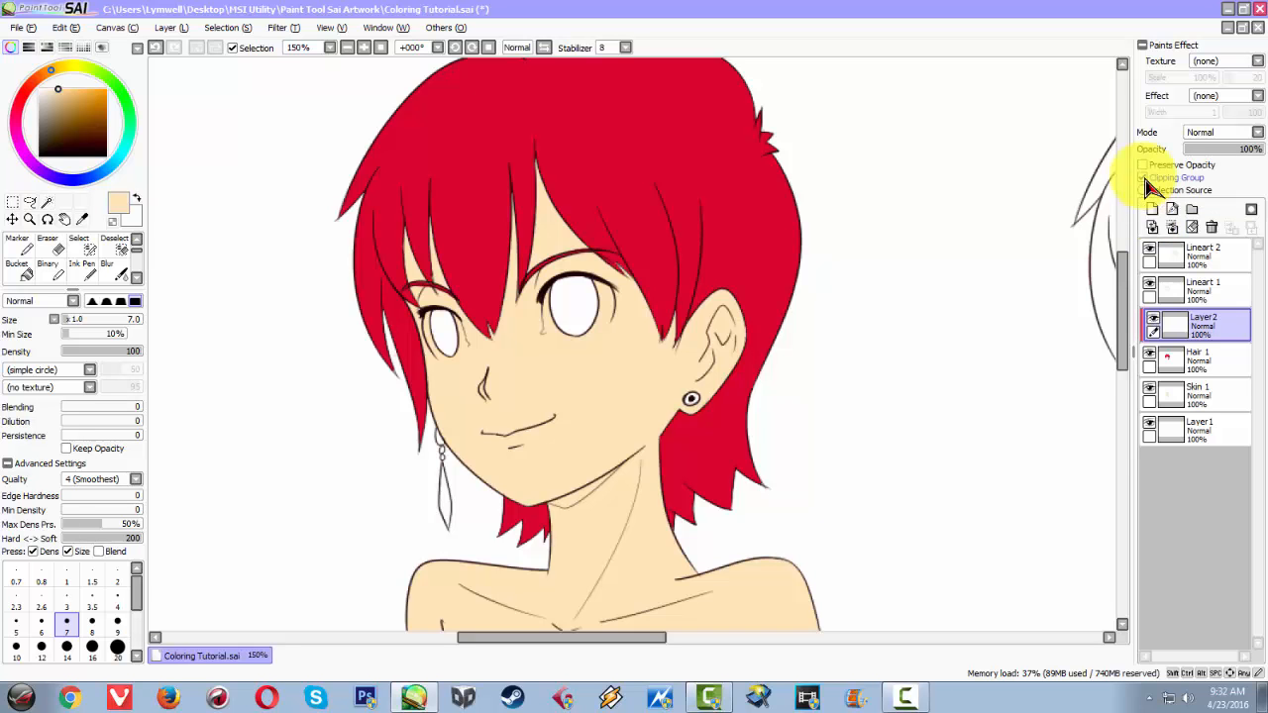
click(1145, 180)
click(1146, 180)
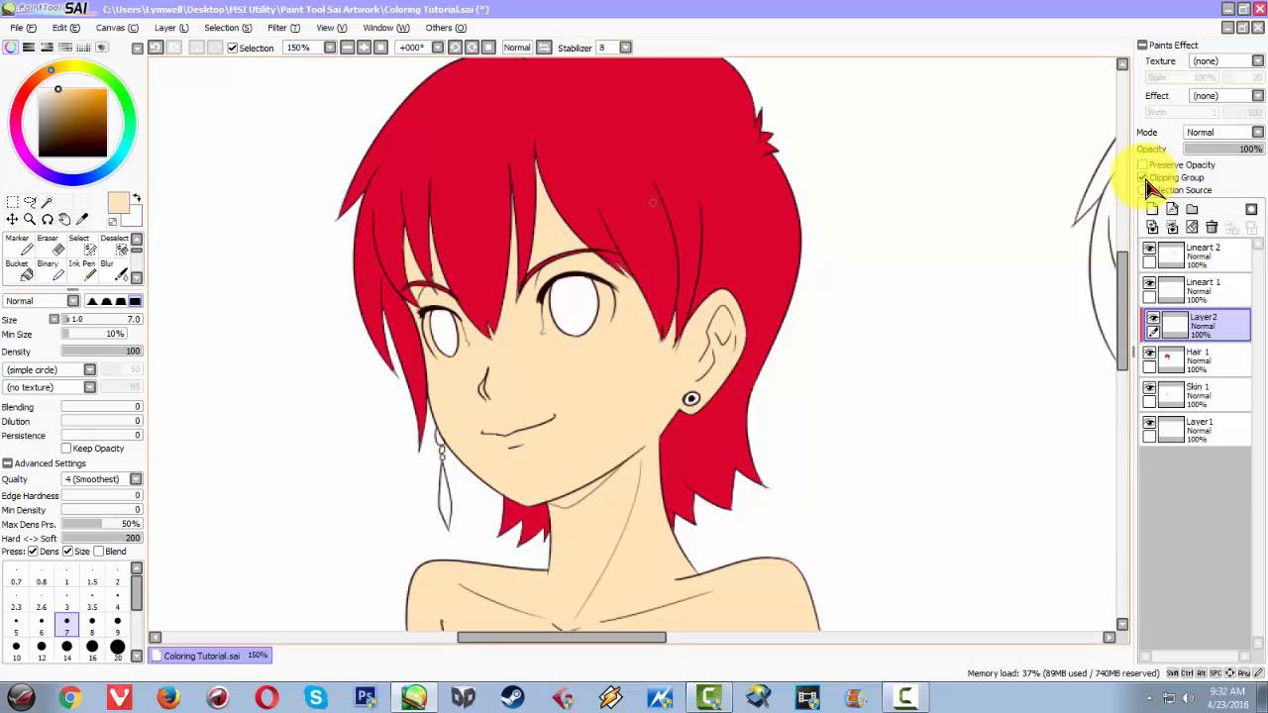
Enlarge the brush to size 82, sample the hair's red and choose a darker shade of it.
drag(705, 204, 705, 204)
drag(610, 195, 691, 181)
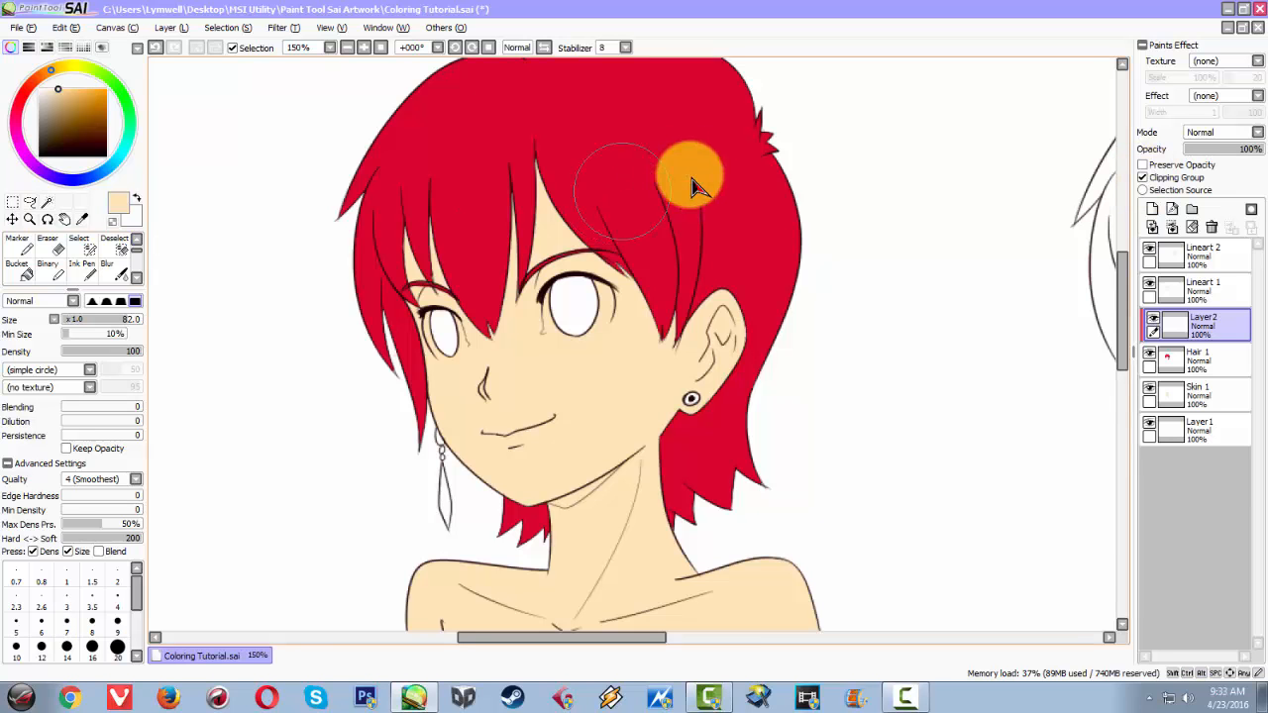
alt+click(458, 136)
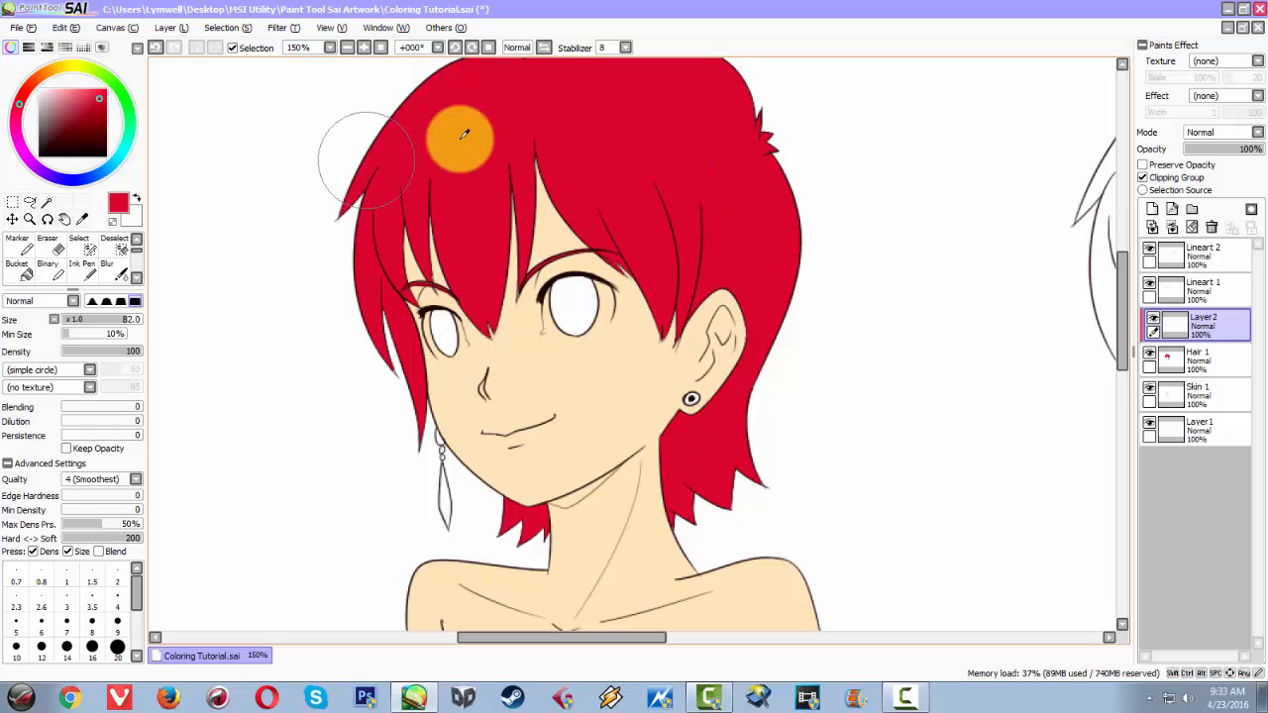
click(91, 123)
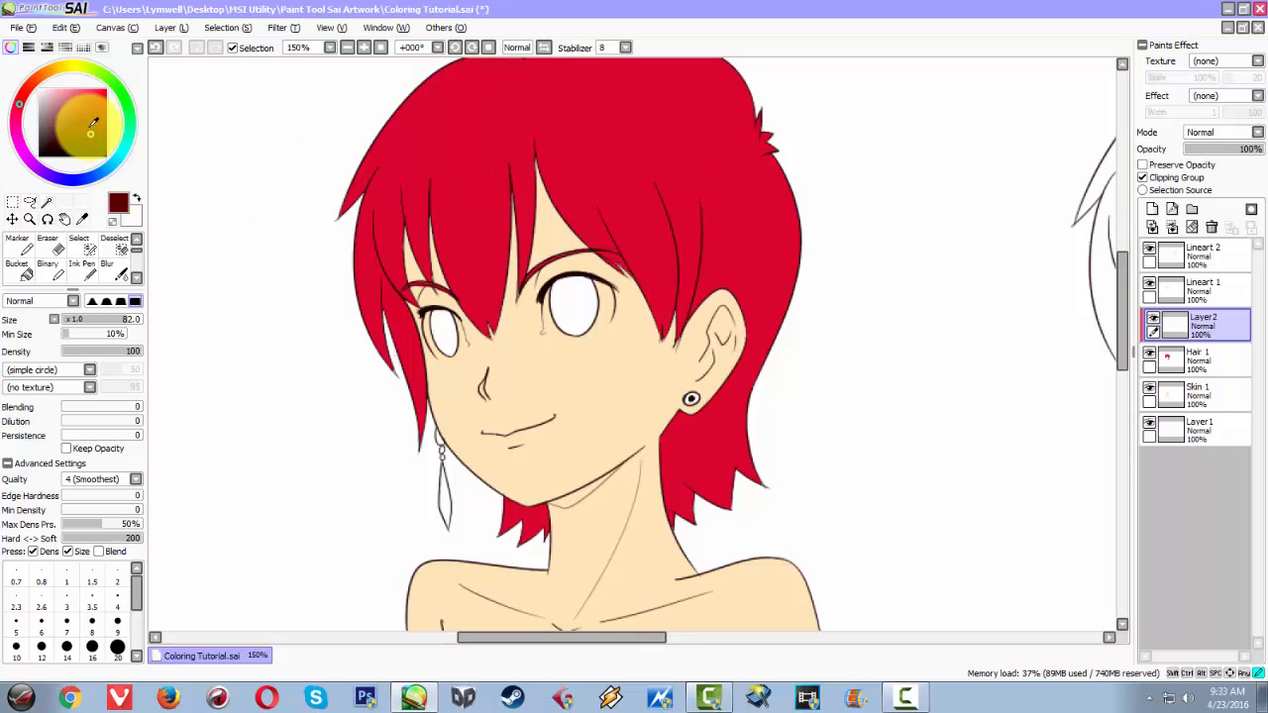
key(space)
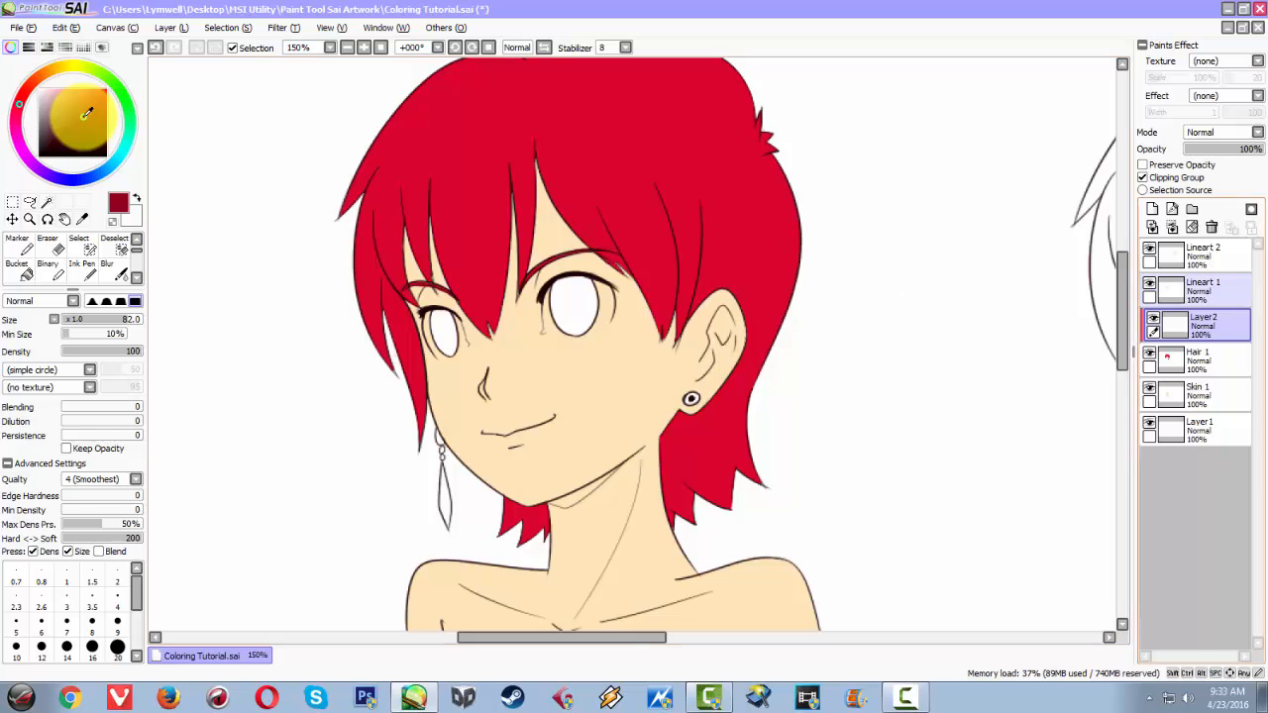
Paint a dark red test stroke over the hair behind the ear with clipping off, and clip the layer to Hair 1.
click(1142, 177)
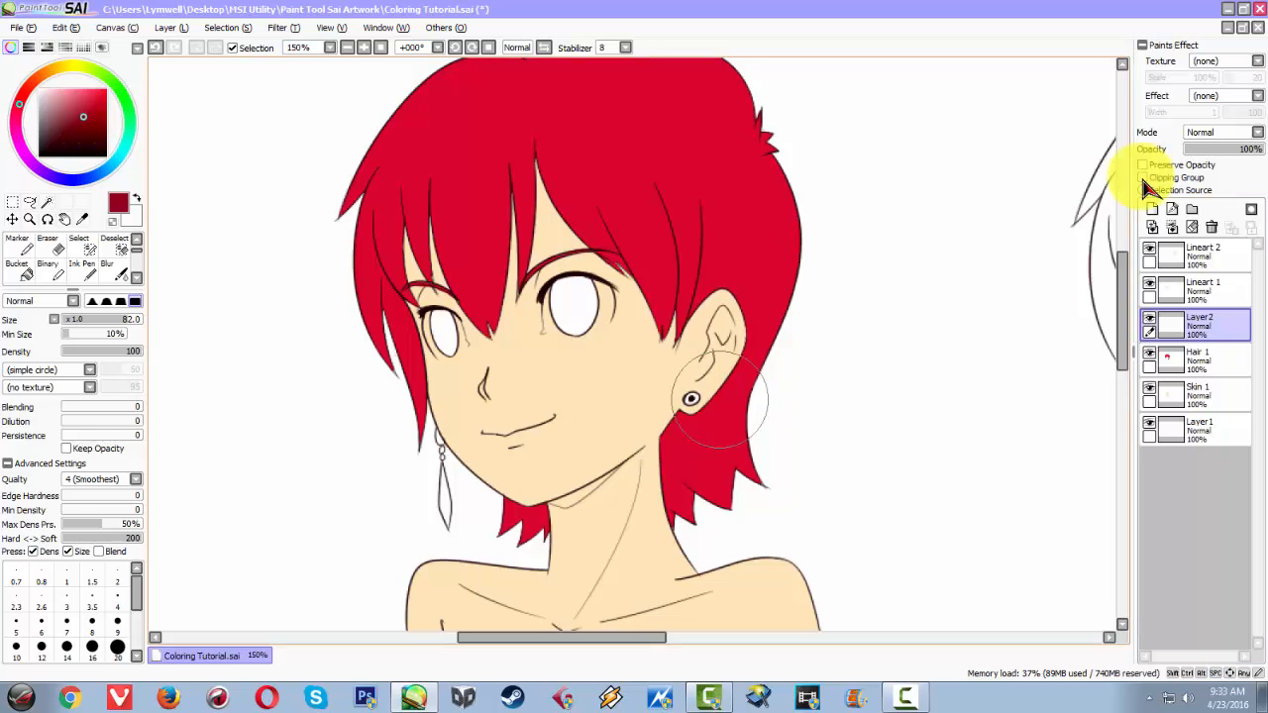
mouse_move(708, 391)
mouse_down()
mouse_move(753, 436)
mouse_move(763, 377)
mouse_move(793, 327)
mouse_move(792, 274)
mouse_up()
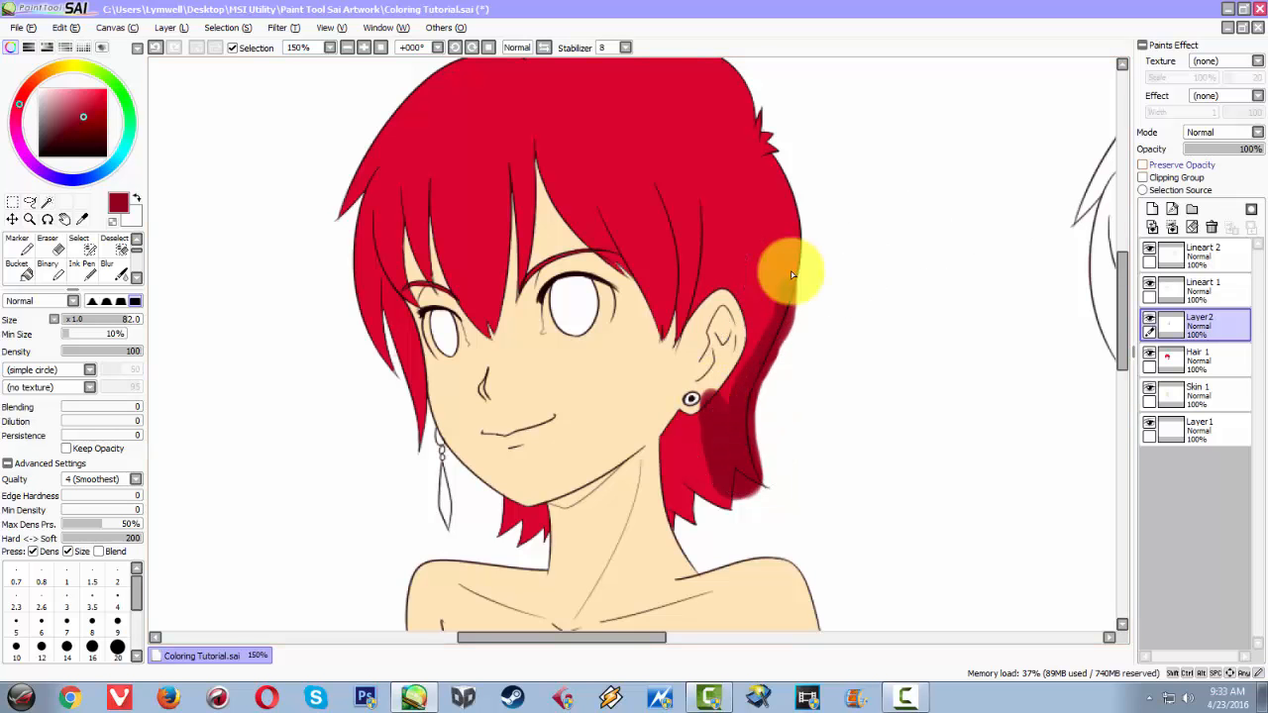
click(1143, 177)
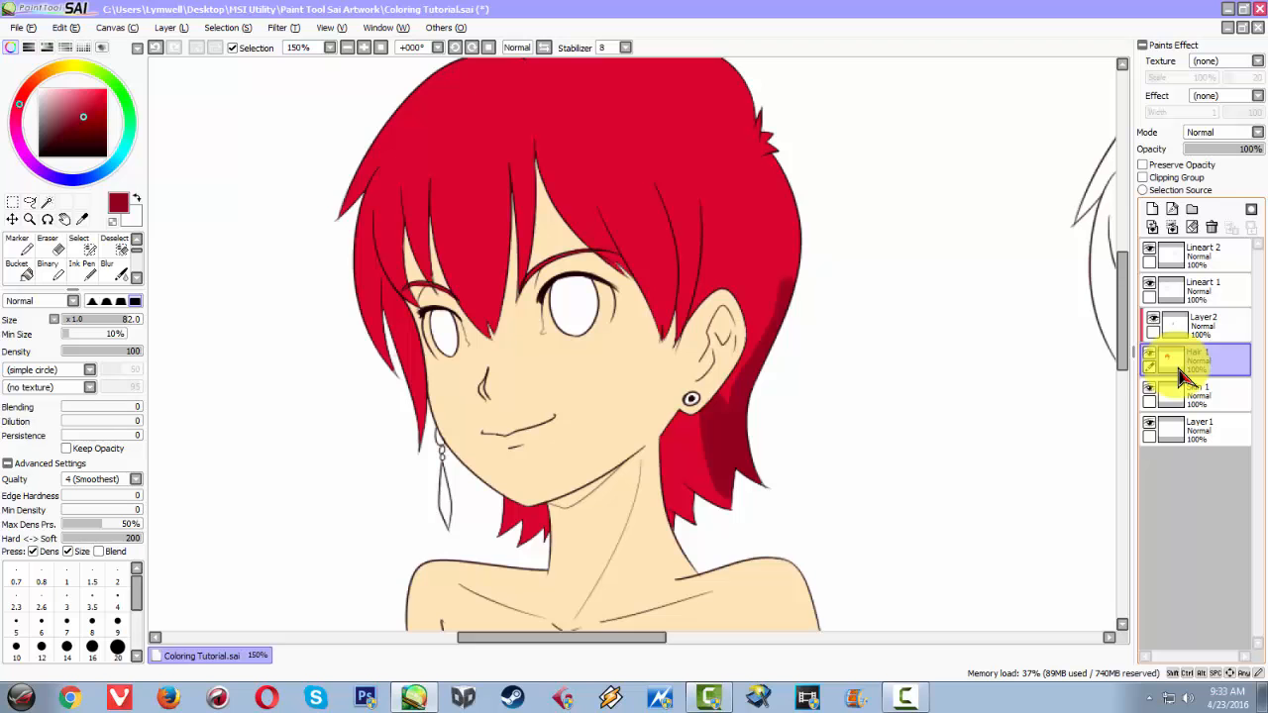
drag(799, 463, 787, 368)
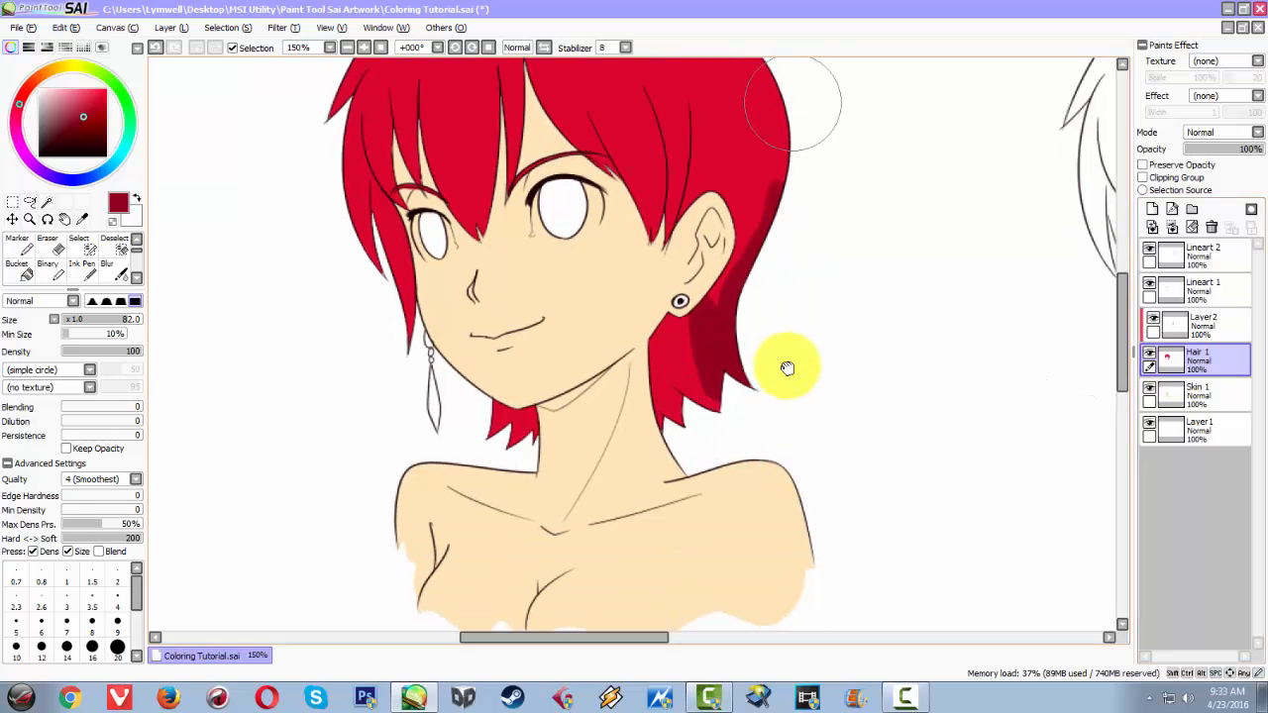
drag(738, 254, 688, 99)
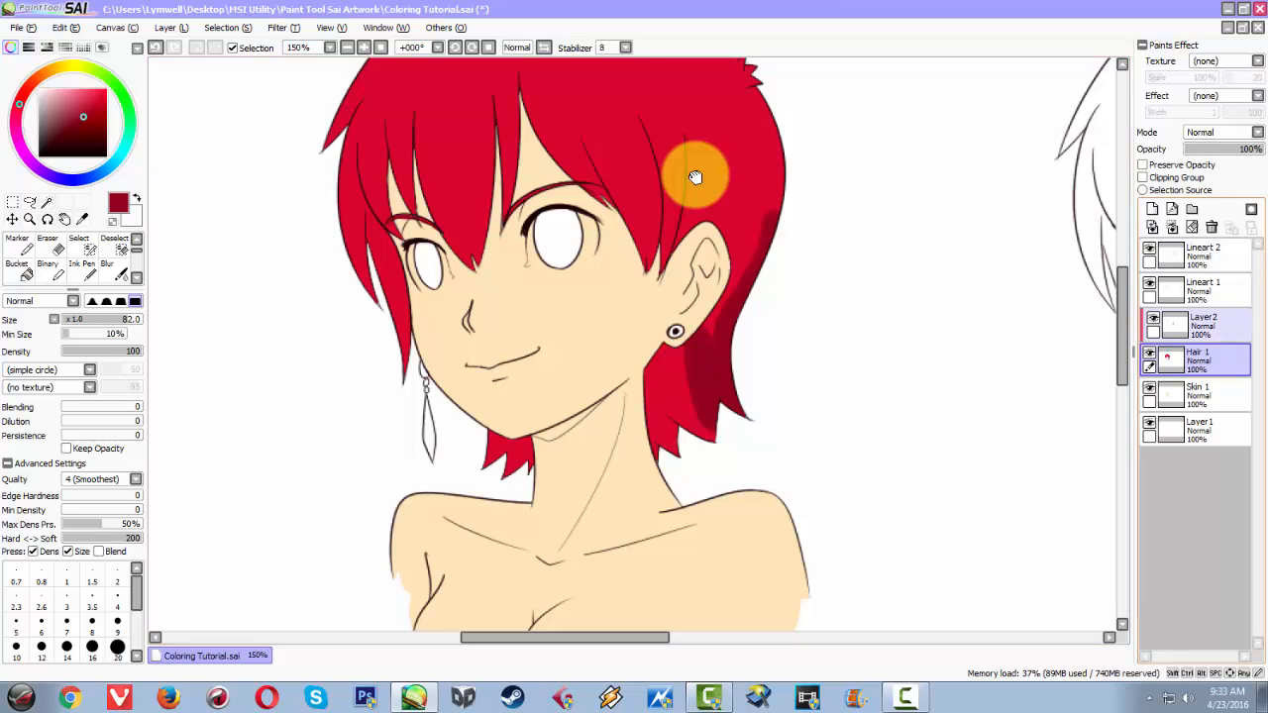
Undo the test stroke behind the ear and set the new layer as a clipping group again.
key(ctrl+z)
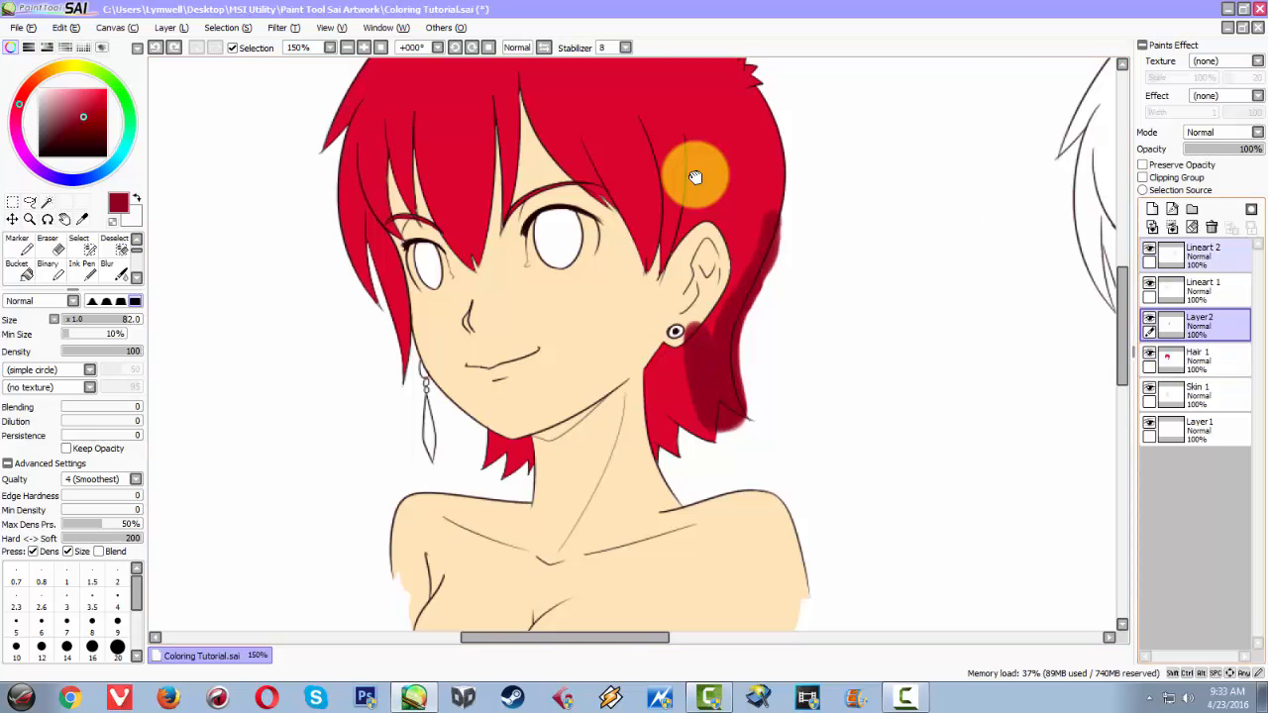
key(ctrl+z)
click(1144, 179)
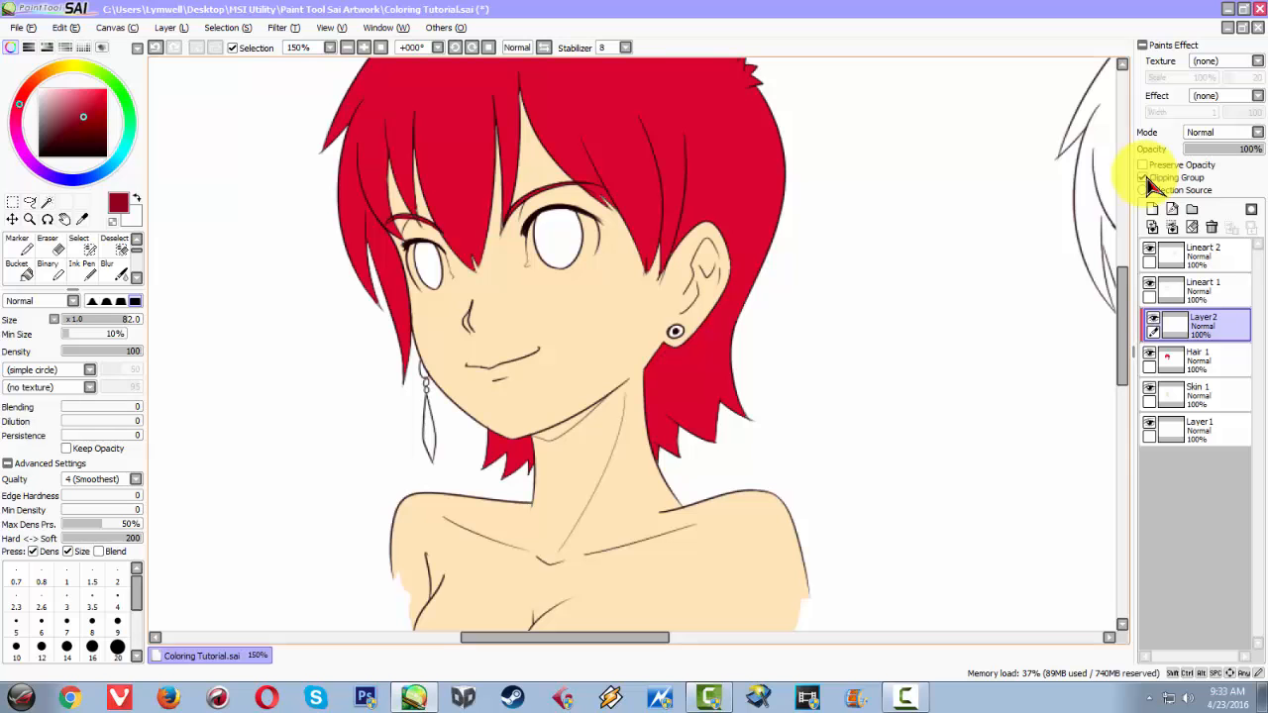
Reduce the brush to size 35 and paint dark red shadow over the hair behind the ear and neck on the clipped layer.
drag(713, 353, 720, 389)
scroll(720, 390, up, 4)
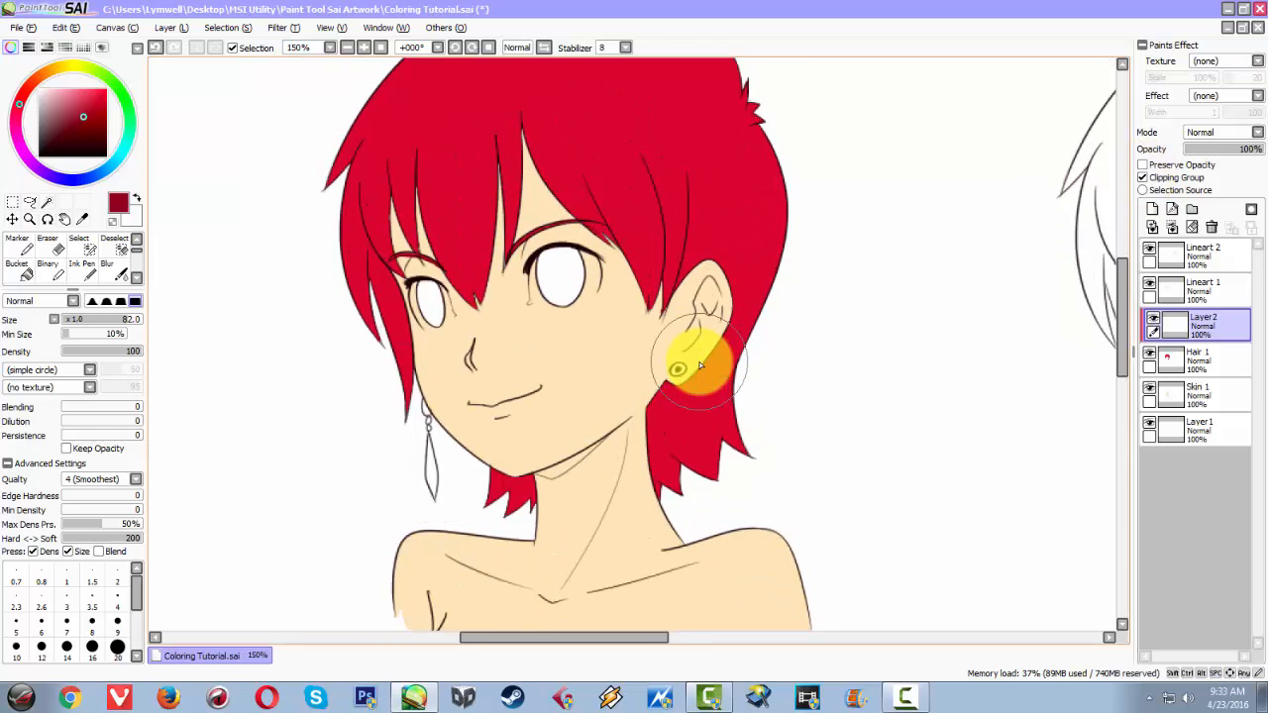
drag(644, 229, 489, 467)
drag(793, 254, 761, 266)
drag(648, 128, 644, 531)
key(ctrl+z)
drag(660, 123, 631, 585)
mouse_move(654, 423)
mouse_down()
mouse_move(684, 113)
mouse_move(716, 578)
mouse_up()
drag(646, 255, 679, 535)
mouse_move(657, 204)
mouse_down()
mouse_move(649, 472)
mouse_move(671, 203)
mouse_move(652, 553)
mouse_up()
mouse_move(600, 224)
mouse_down()
mouse_move(630, 567)
mouse_move(622, 495)
mouse_move(518, 275)
mouse_move(510, 486)
mouse_move(487, 473)
mouse_move(479, 350)
mouse_up()
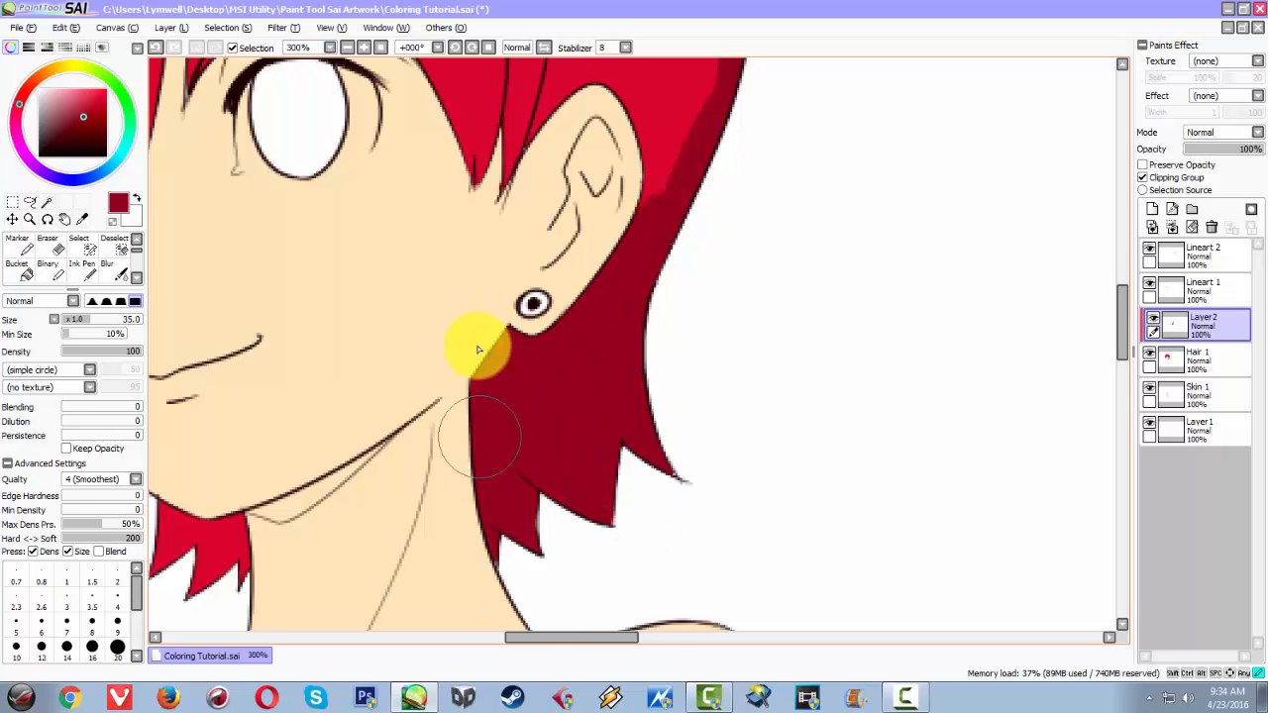
Extend the dark red shadow up the back outline of the head and over the hair tips beneath the chin.
drag(556, 420, 584, 532)
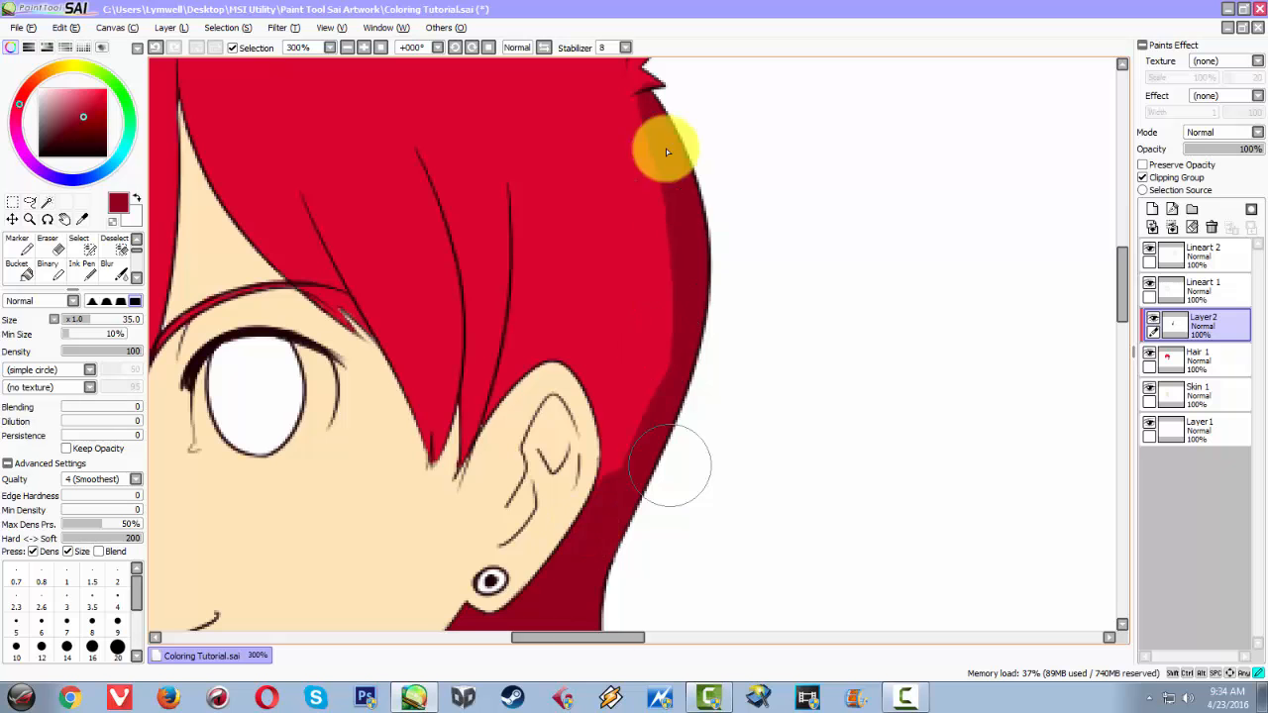
drag(676, 214, 542, 618)
mouse_move(575, 496)
mouse_down()
mouse_move(698, 204)
mouse_move(916, 187)
mouse_up()
mouse_move(501, 442)
mouse_down()
mouse_move(471, 530)
mouse_move(453, 460)
mouse_move(509, 493)
mouse_move(496, 439)
mouse_up()
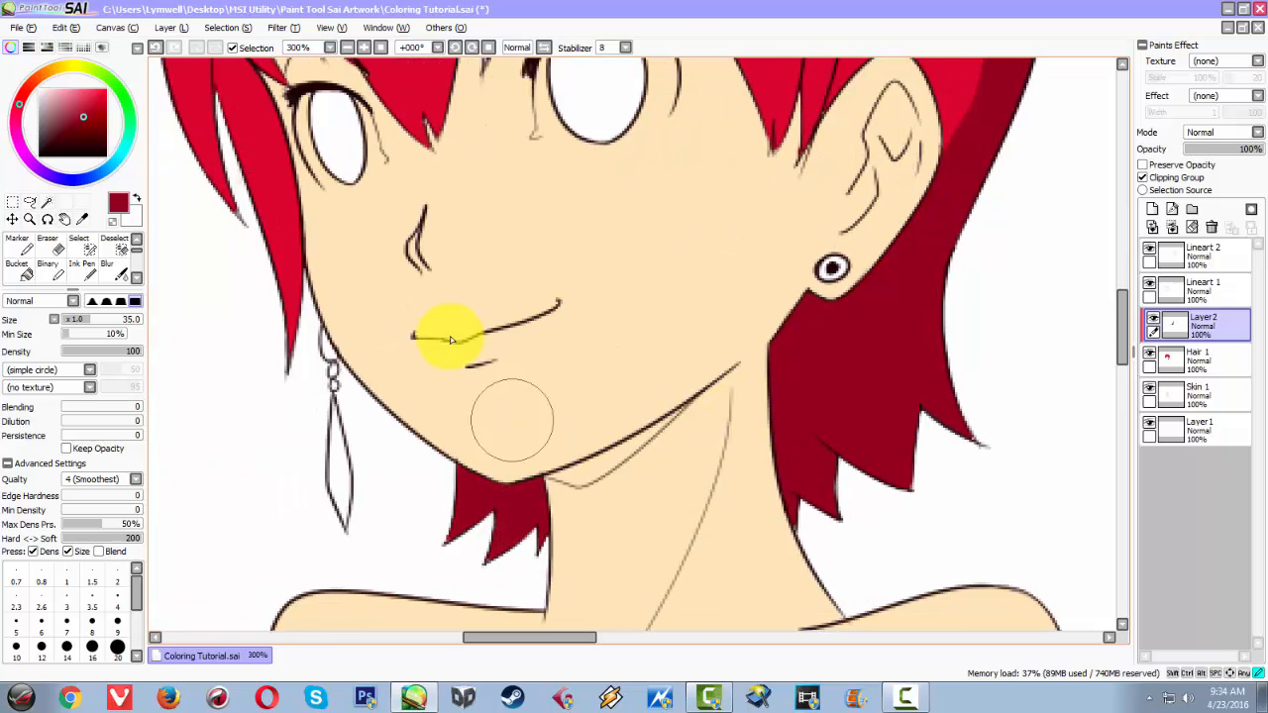
Shade the outer edges of the long side locks on the dangling-earring side of the face with dark red.
drag(410, 346, 637, 542)
drag(391, 159, 475, 431)
key(ctrl+z)
mouse_move(387, 201)
mouse_down()
mouse_move(452, 427)
mouse_move(486, 438)
mouse_up()
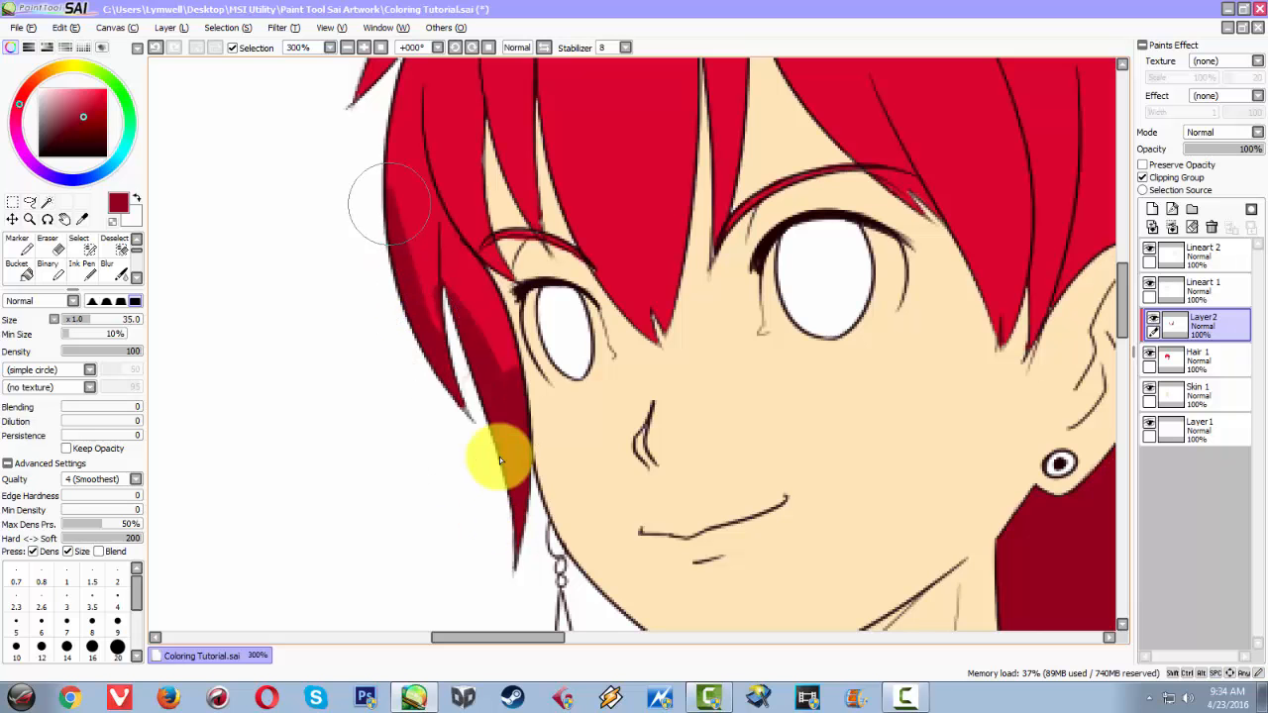
drag(400, 96, 404, 283)
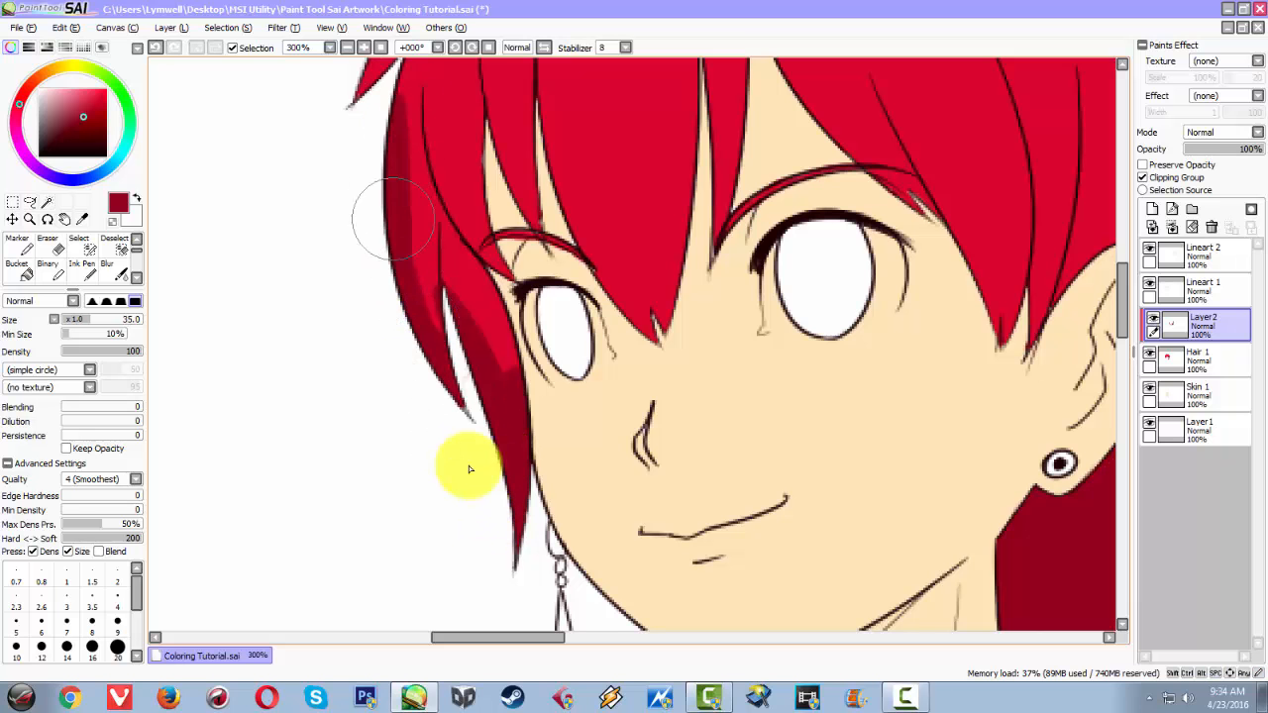
drag(399, 132, 475, 439)
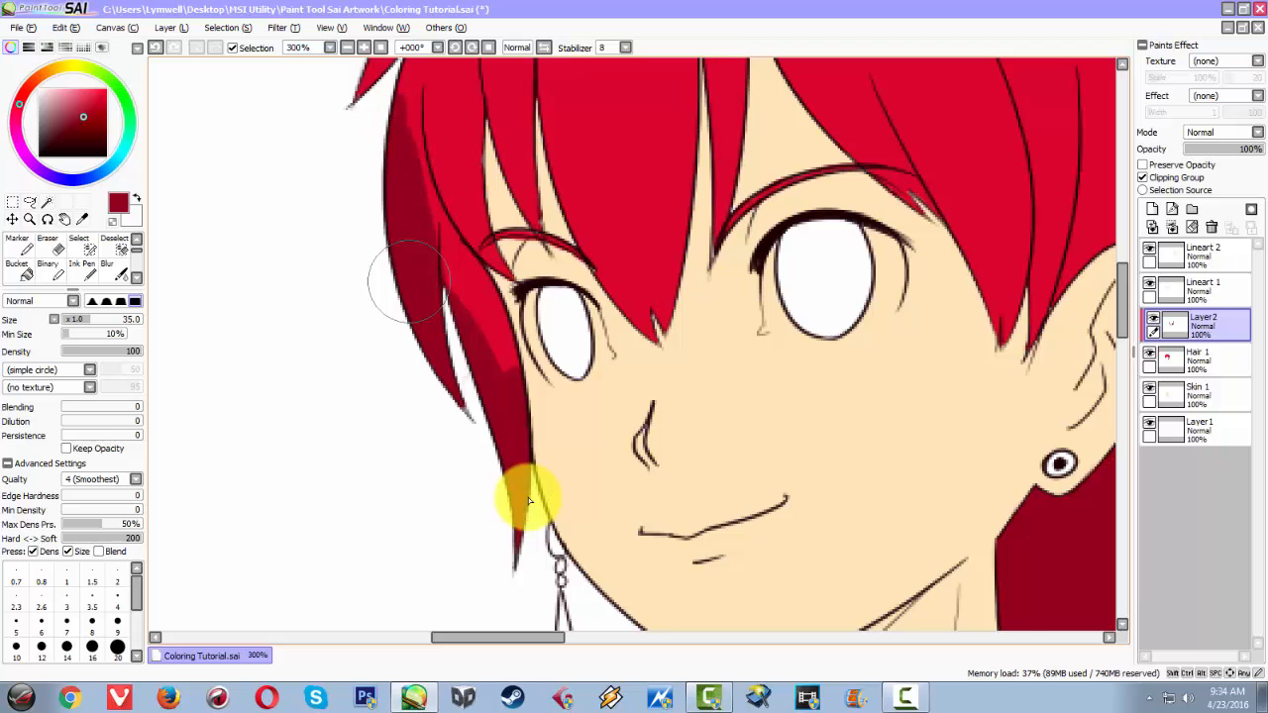
Continue the dark red shading on the side locks and up into the outward hair spike above them.
drag(449, 268, 482, 544)
key(ctrl+z)
drag(475, 361, 544, 525)
drag(434, 181, 575, 577)
mouse_move(575, 289)
mouse_down()
mouse_move(501, 481)
mouse_move(487, 284)
mouse_up()
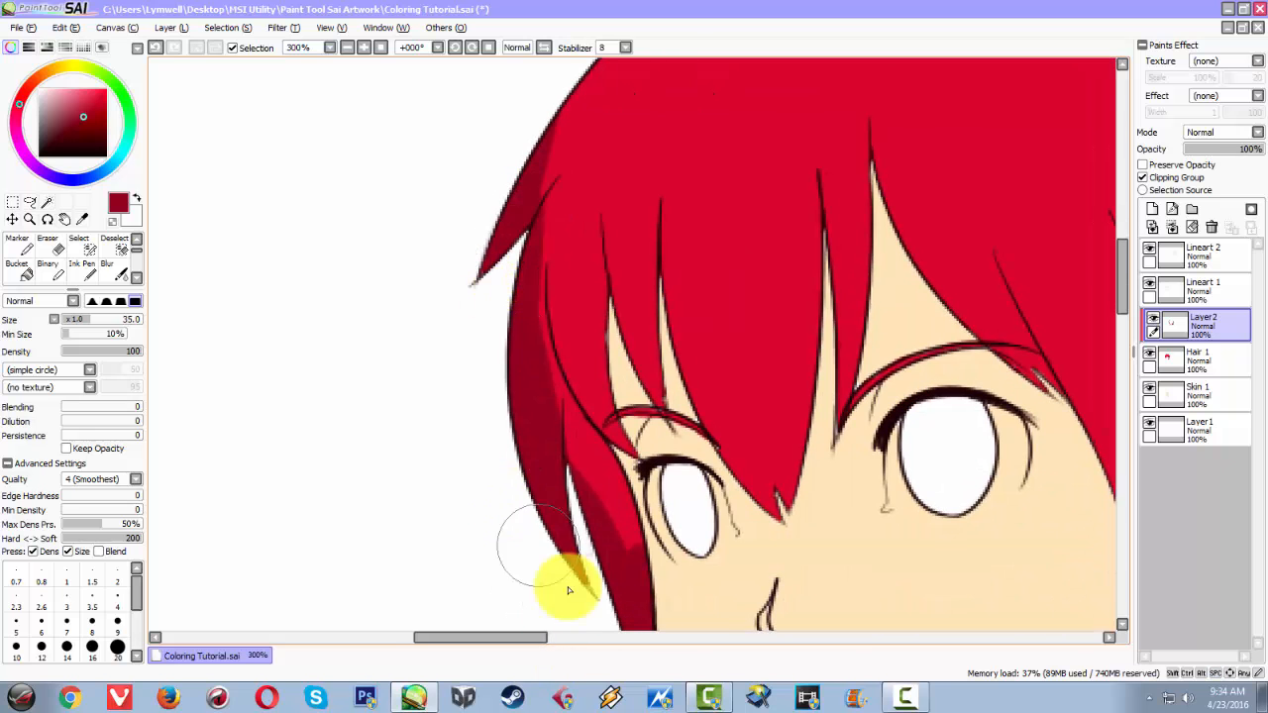
Rework the inner edge of the dark red shadow along the outer side lock below the hair spike.
drag(569, 590, 575, 532)
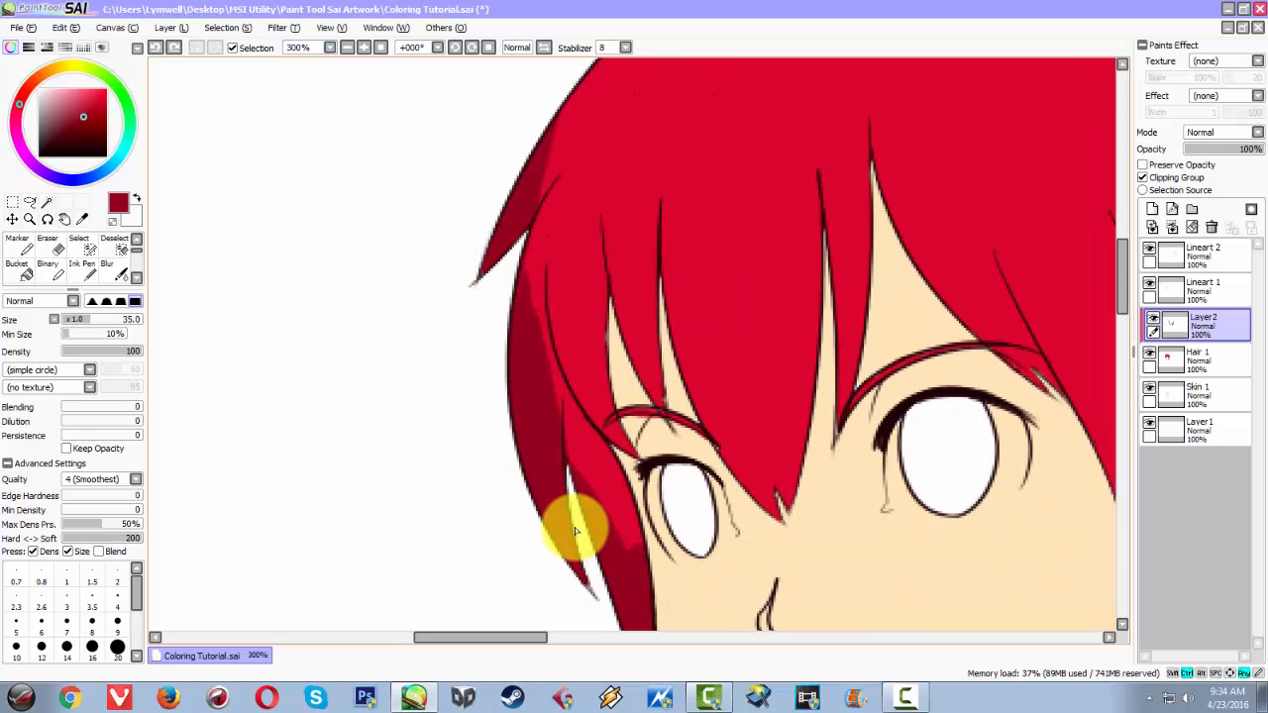
key(ctrl+z)
drag(524, 453, 550, 168)
key(ctrl+z)
drag(519, 444, 540, 213)
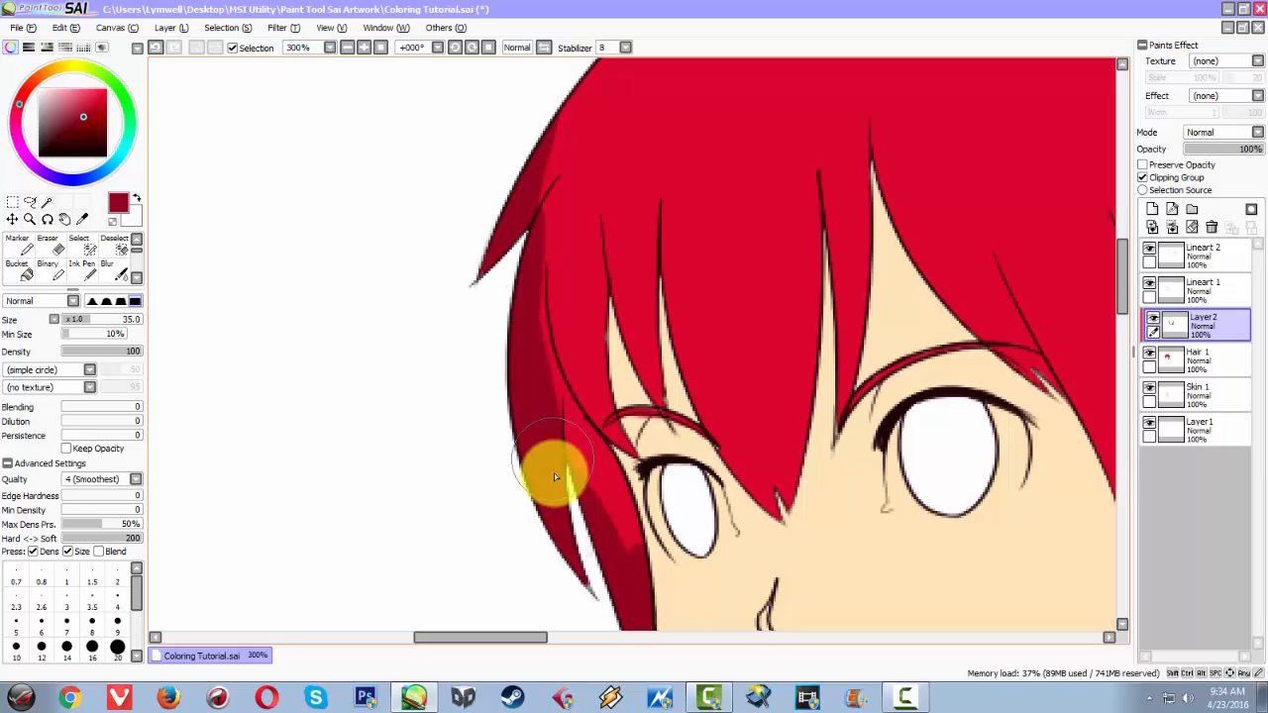
drag(529, 294, 400, 413)
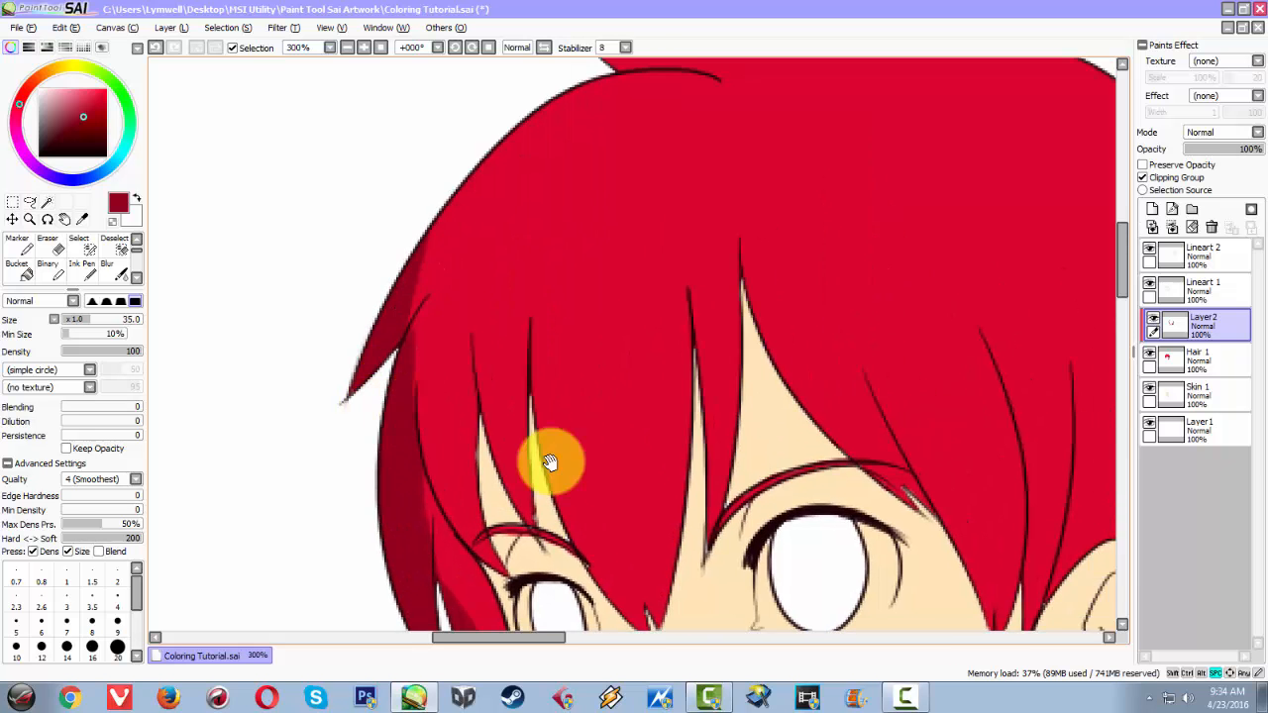
Shade both sides and the tip of the wide central bang between the eyes with dark red.
drag(553, 462, 470, 346)
mouse_move(570, 503)
mouse_down()
mouse_move(476, 168)
mouse_move(615, 580)
mouse_up()
key(ctrl+z)
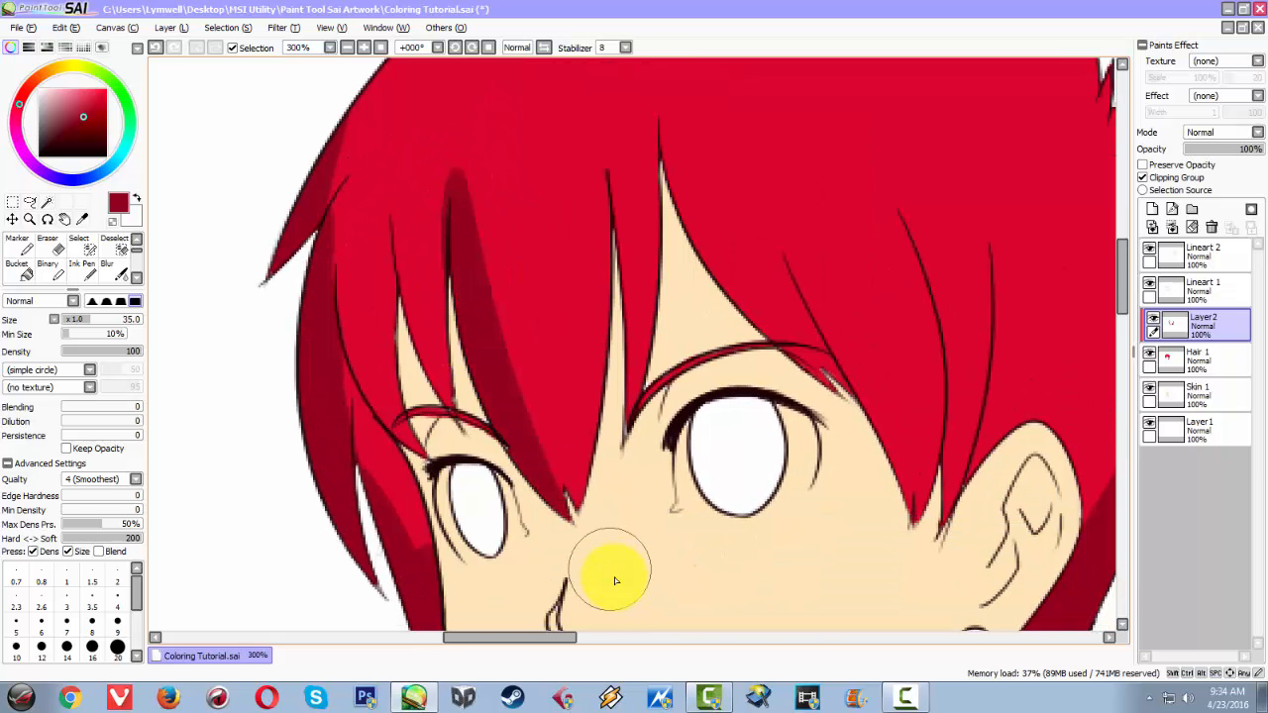
drag(570, 173, 573, 510)
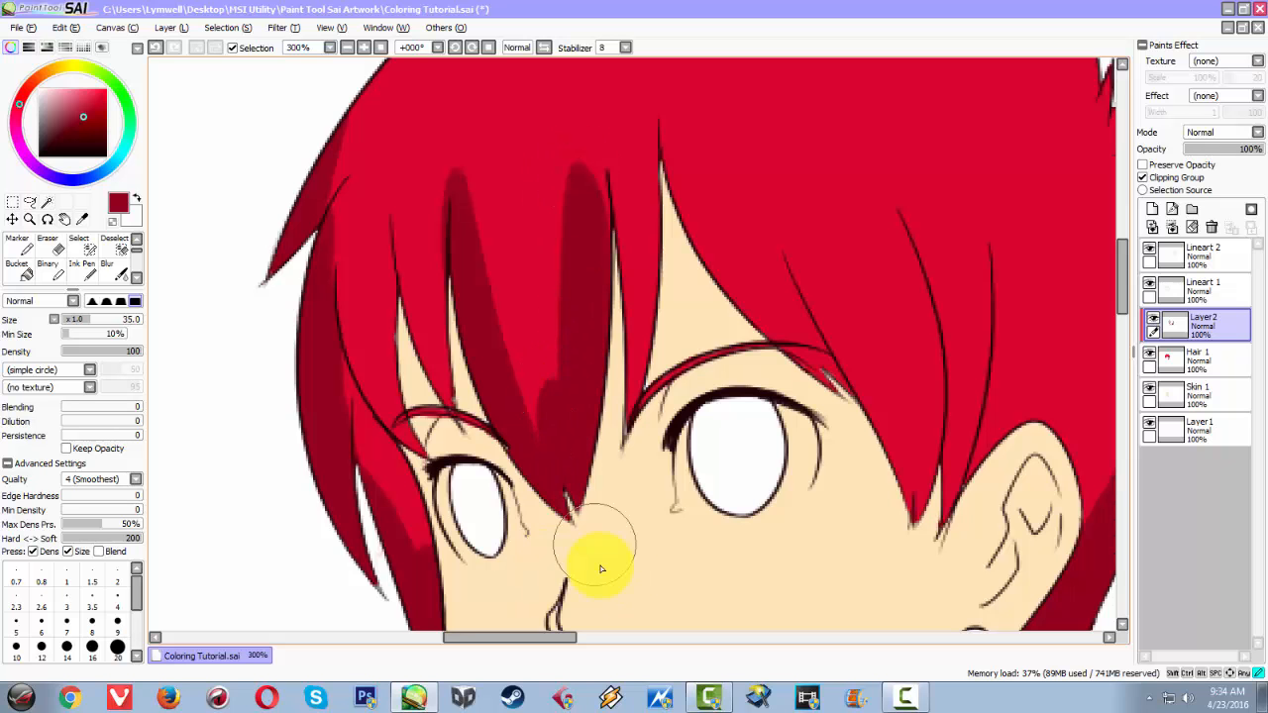
drag(554, 395, 566, 538)
drag(625, 490, 585, 495)
Shade the narrow bang beside the central one and the lower edge of the swept bang over the larger eye.
drag(612, 139, 603, 504)
key(ctrl+z)
drag(611, 173, 594, 446)
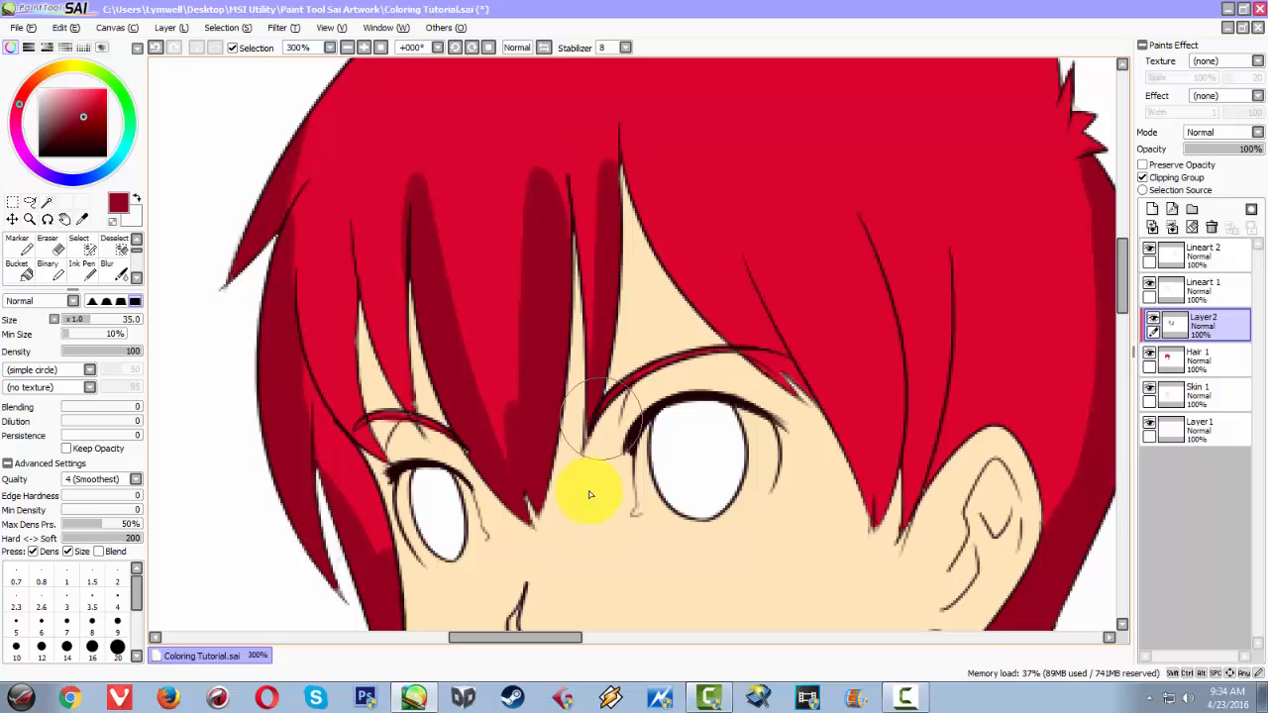
mouse_move(629, 174)
mouse_down()
mouse_move(657, 220)
mouse_move(761, 342)
mouse_up()
mouse_move(851, 449)
mouse_down()
mouse_move(859, 538)
mouse_move(749, 391)
mouse_up()
Add dark red shadows along the two pointed hair strands just in front of the ear.
drag(753, 170, 685, 521)
key(ctrl+z)
drag(715, 165, 688, 559)
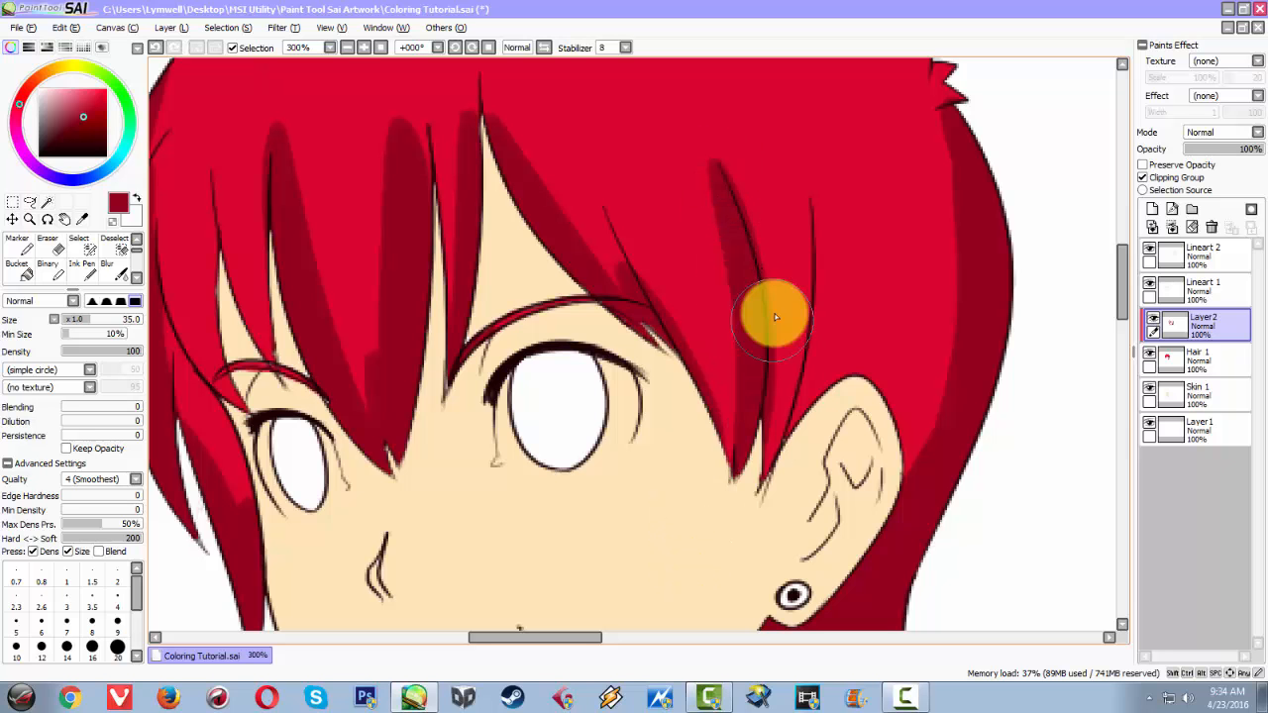
drag(804, 236, 817, 386)
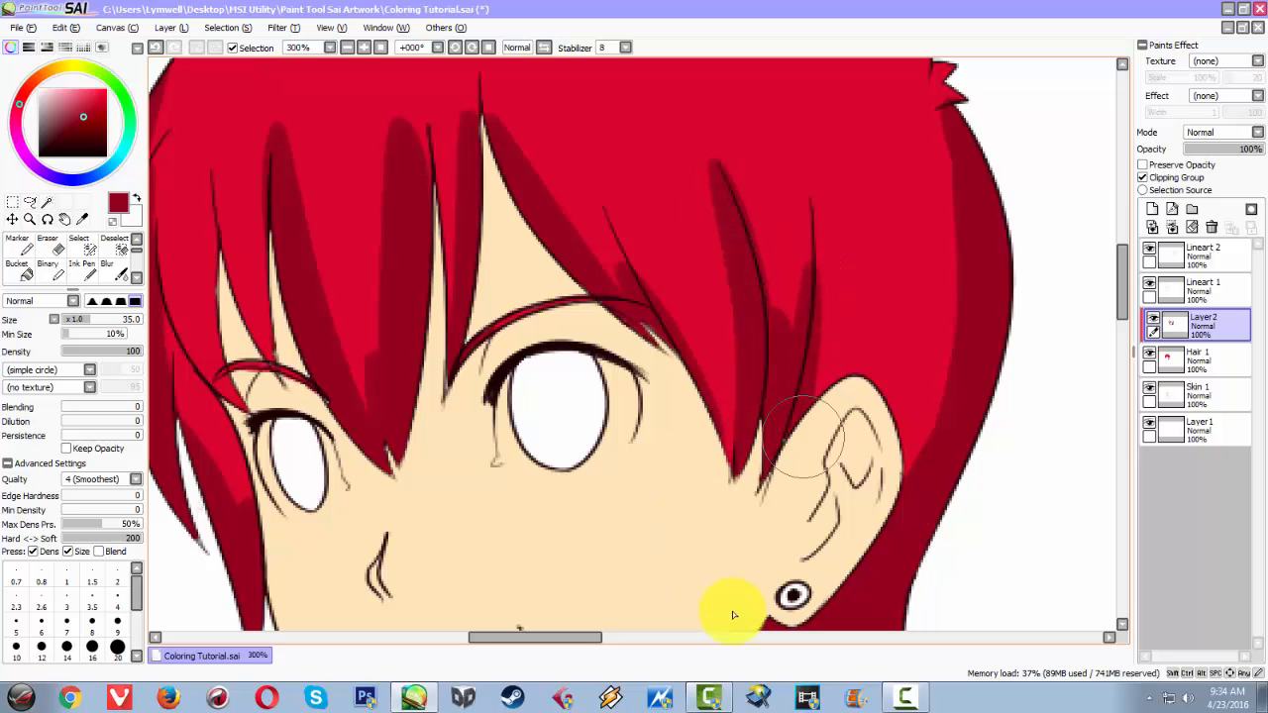
Shade the narrow bang above the smaller eye with dark red, reworking the stroke until it follows the strand.
drag(449, 393, 673, 496)
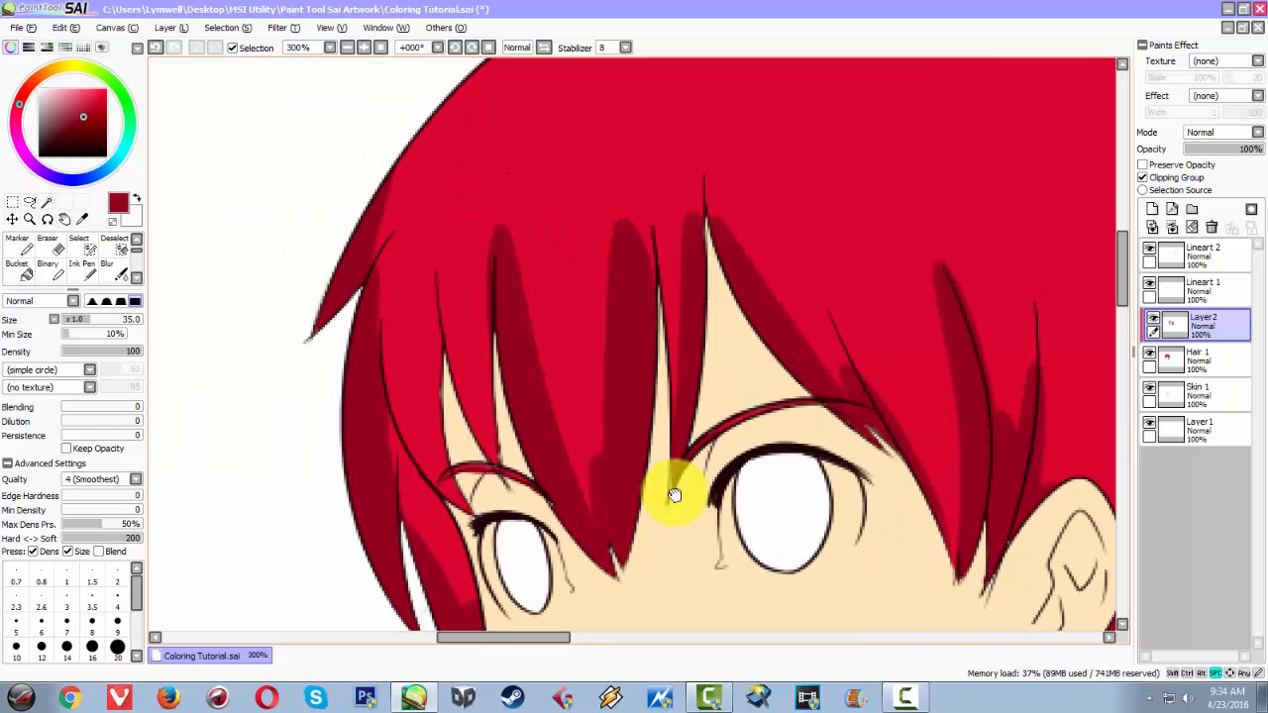
drag(439, 327, 491, 464)
key(ctrl+z)
drag(433, 271, 485, 467)
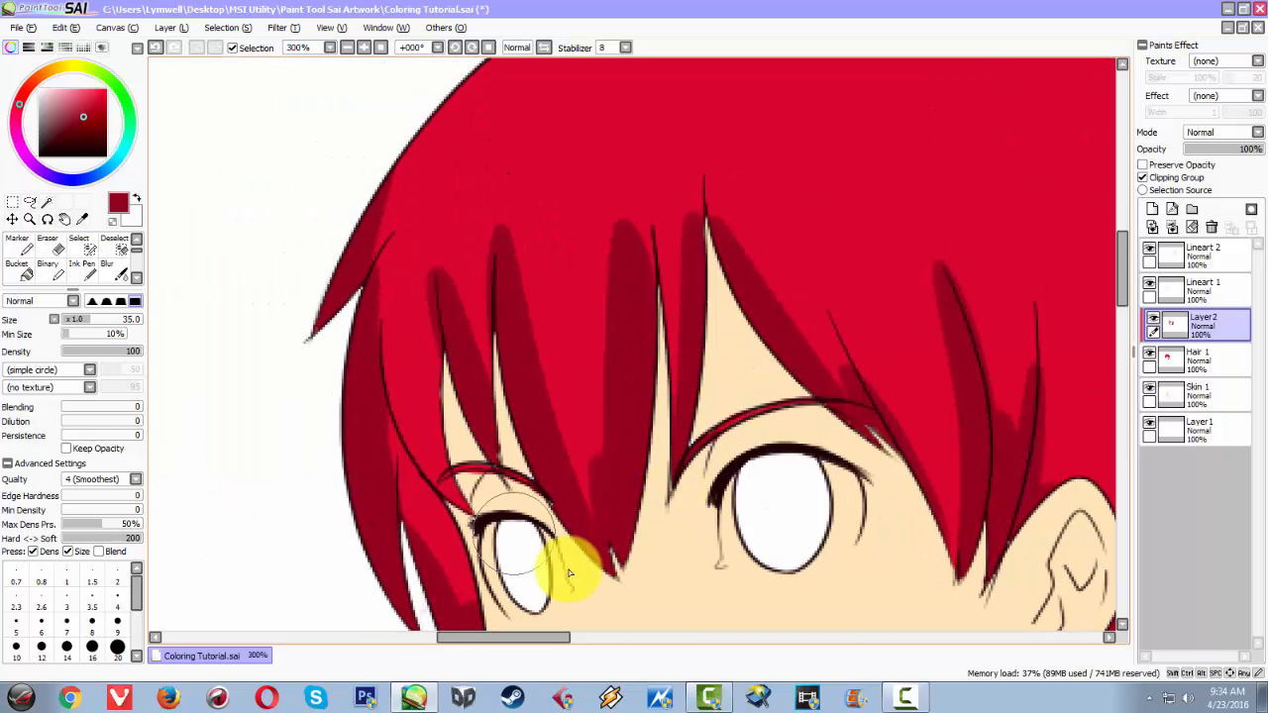
key(ctrl+z)
mouse_move(445, 263)
mouse_down()
mouse_move(544, 533)
mouse_move(491, 465)
mouse_up()
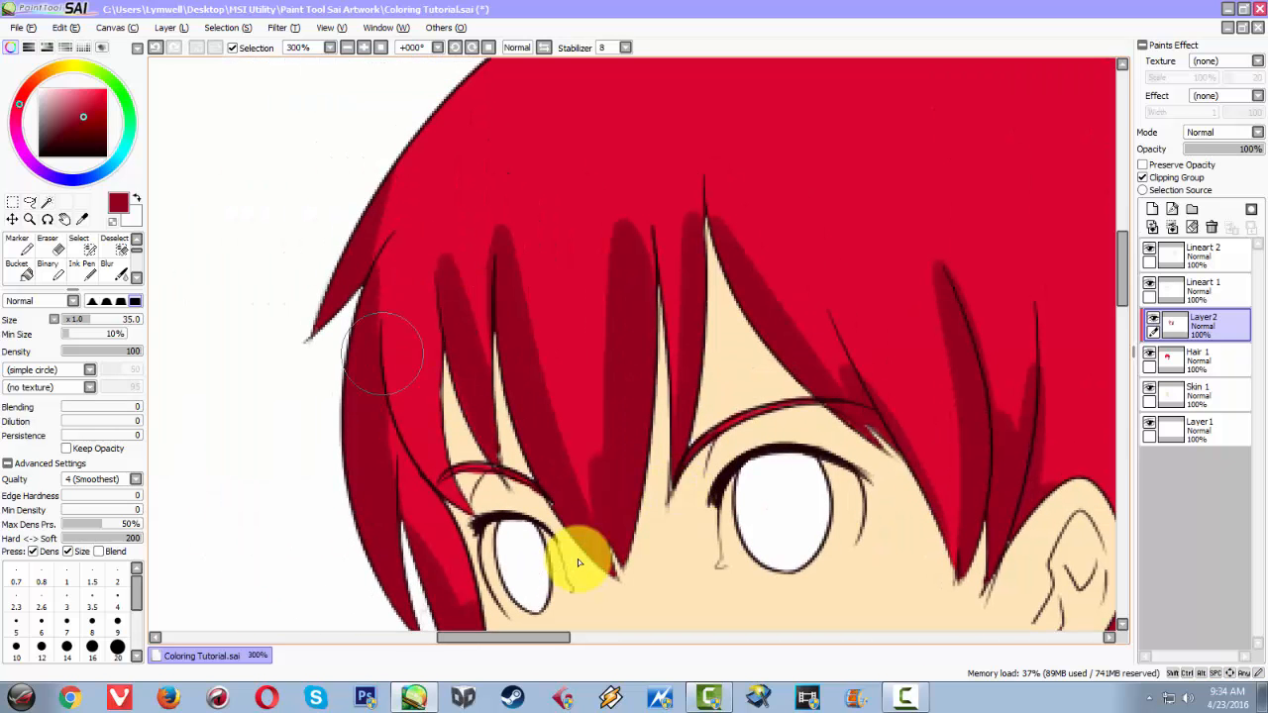
Shade the lock beside the smaller eye with dark red along its inner hair line.
drag(404, 379, 463, 496)
key(ctrl+z)
drag(379, 296, 464, 504)
Shade the top hair spike and the back curve of the crown down to the small tufts with dark red.
key(space)
drag(469, 254, 420, 535)
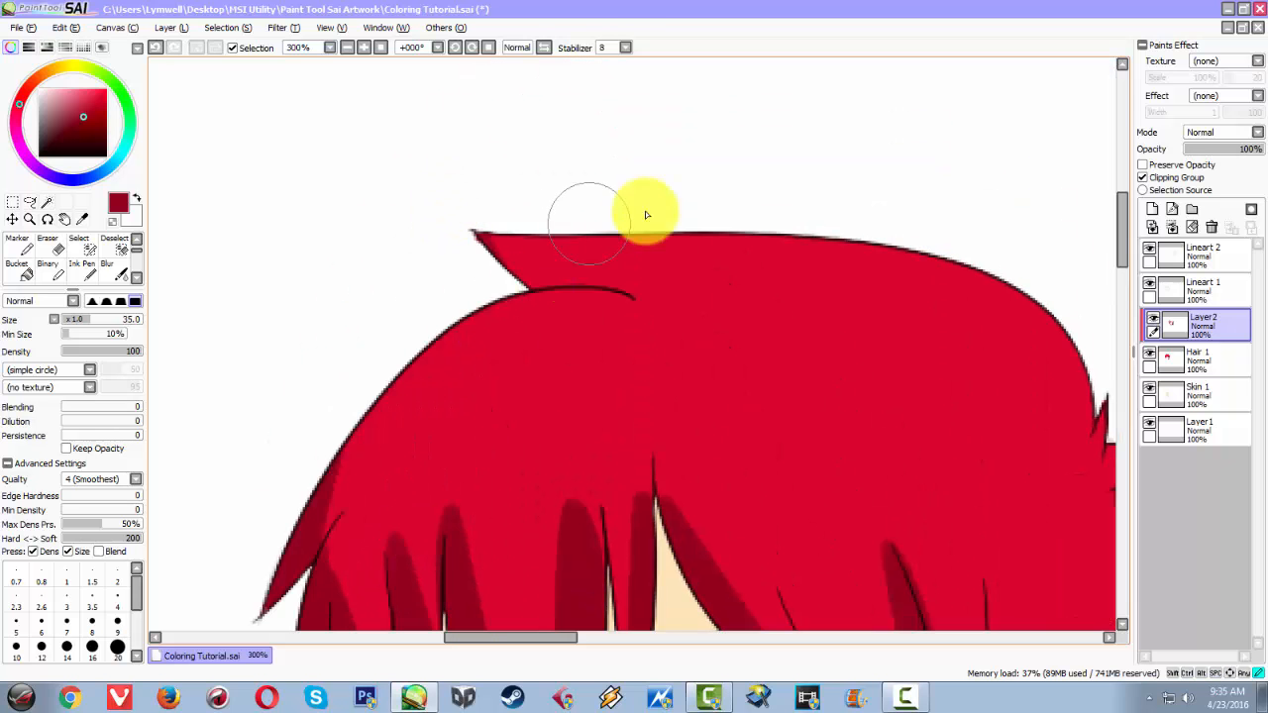
drag(472, 237, 735, 199)
drag(649, 303, 340, 244)
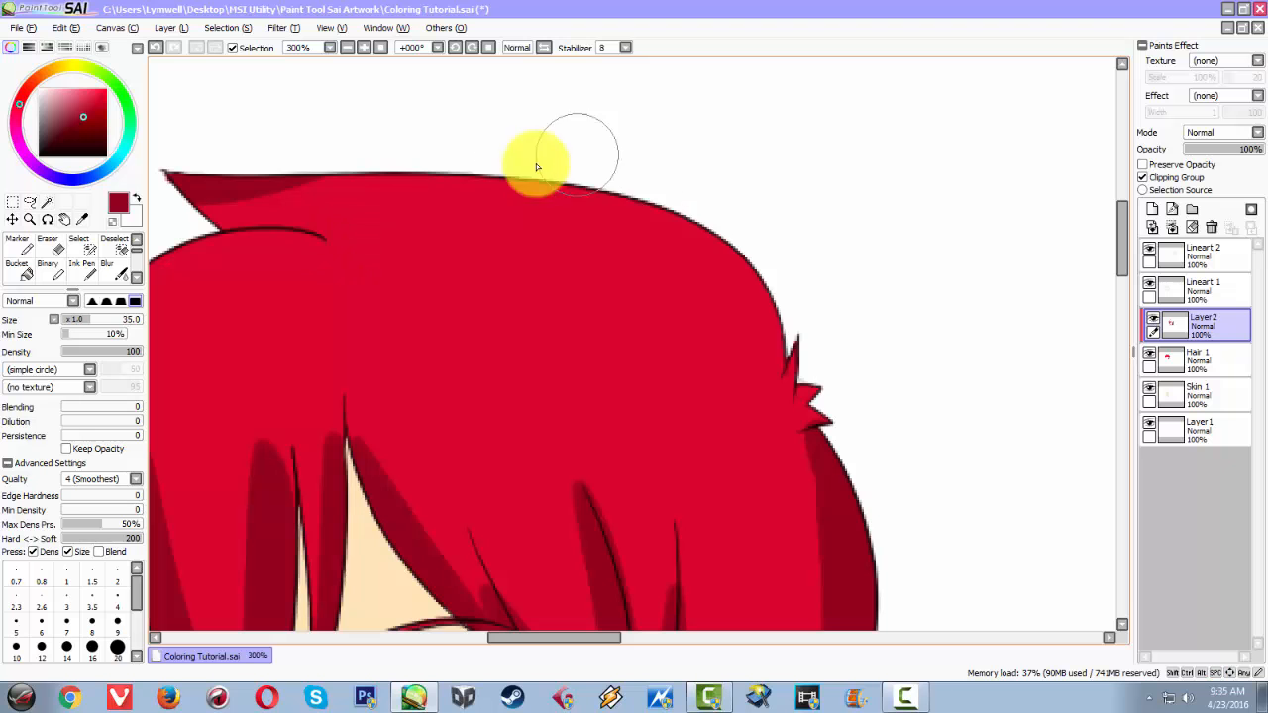
drag(538, 165, 767, 453)
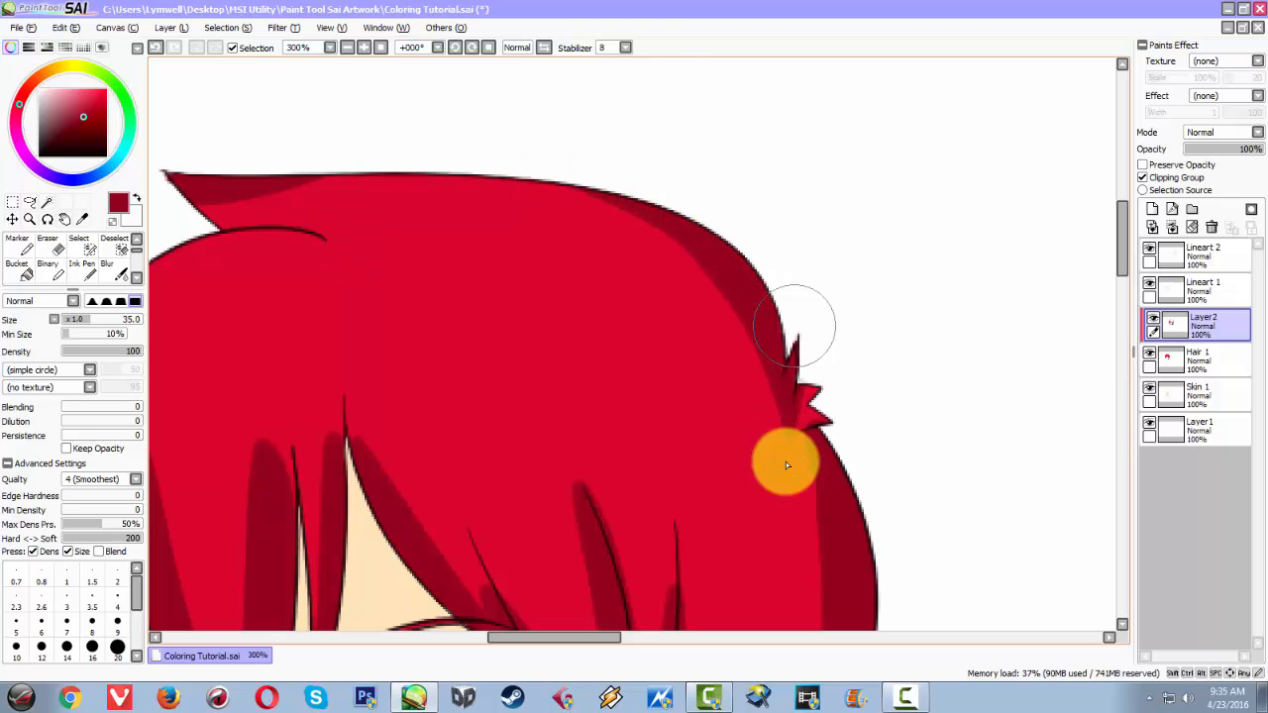
mouse_move(817, 400)
mouse_down()
mouse_move(816, 433)
mouse_move(402, 275)
mouse_up()
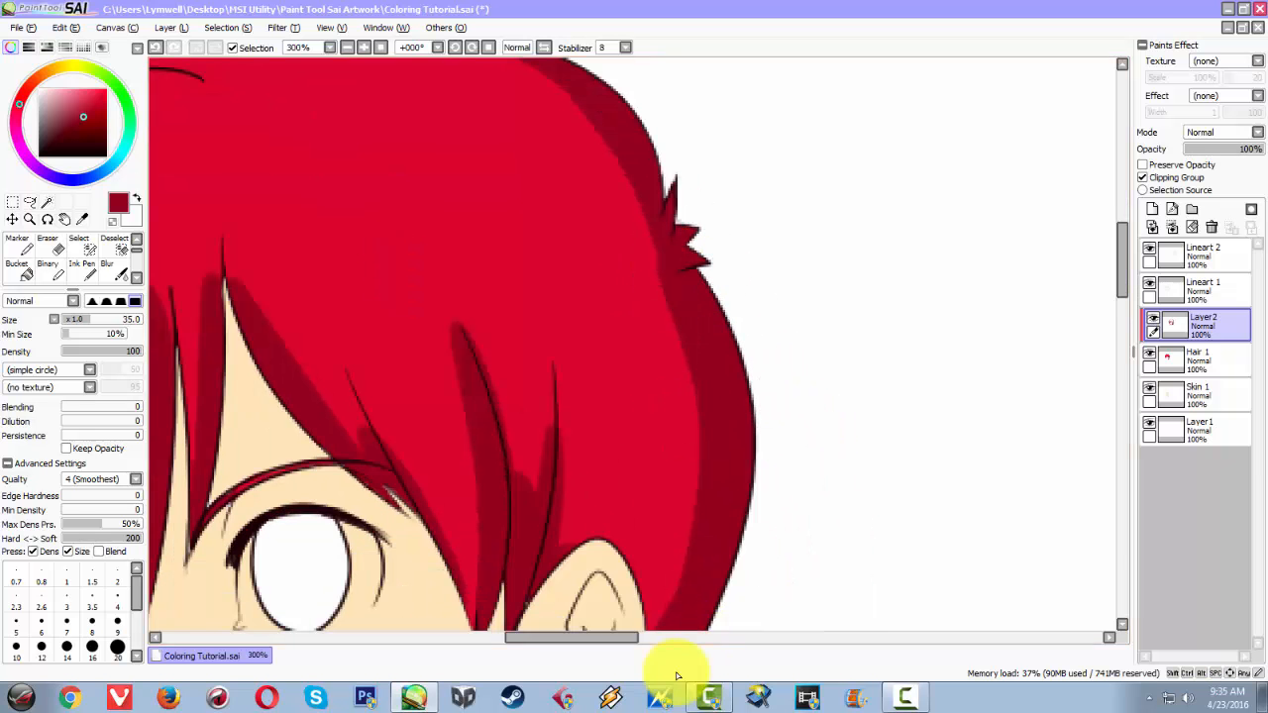
Widen the dark red shadow behind and above the ear and darken the bang tip in front of it.
mouse_move(724, 423)
mouse_down()
mouse_move(708, 207)
mouse_move(661, 192)
mouse_move(606, 333)
mouse_move(566, 305)
mouse_move(728, 370)
mouse_up()
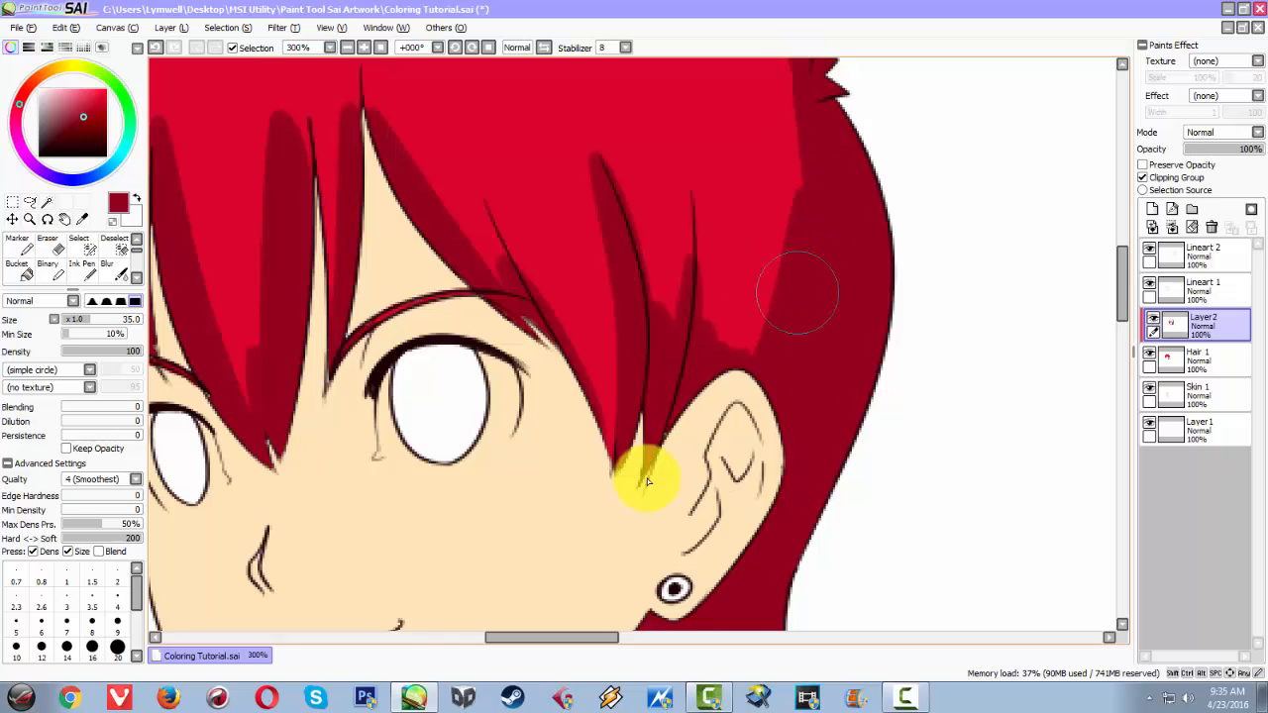
mouse_move(702, 389)
mouse_down()
mouse_move(595, 215)
mouse_move(601, 439)
mouse_up()
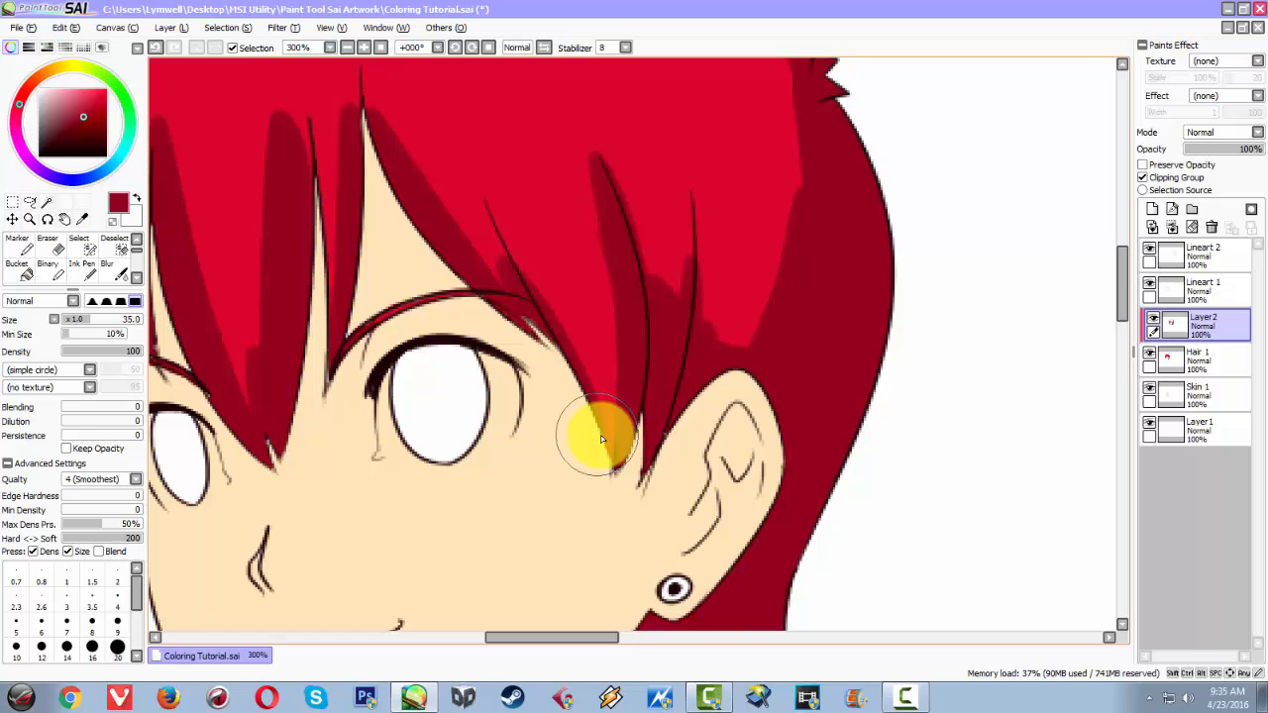
scroll(601, 439, down, 4)
scroll(598, 439, up, 2)
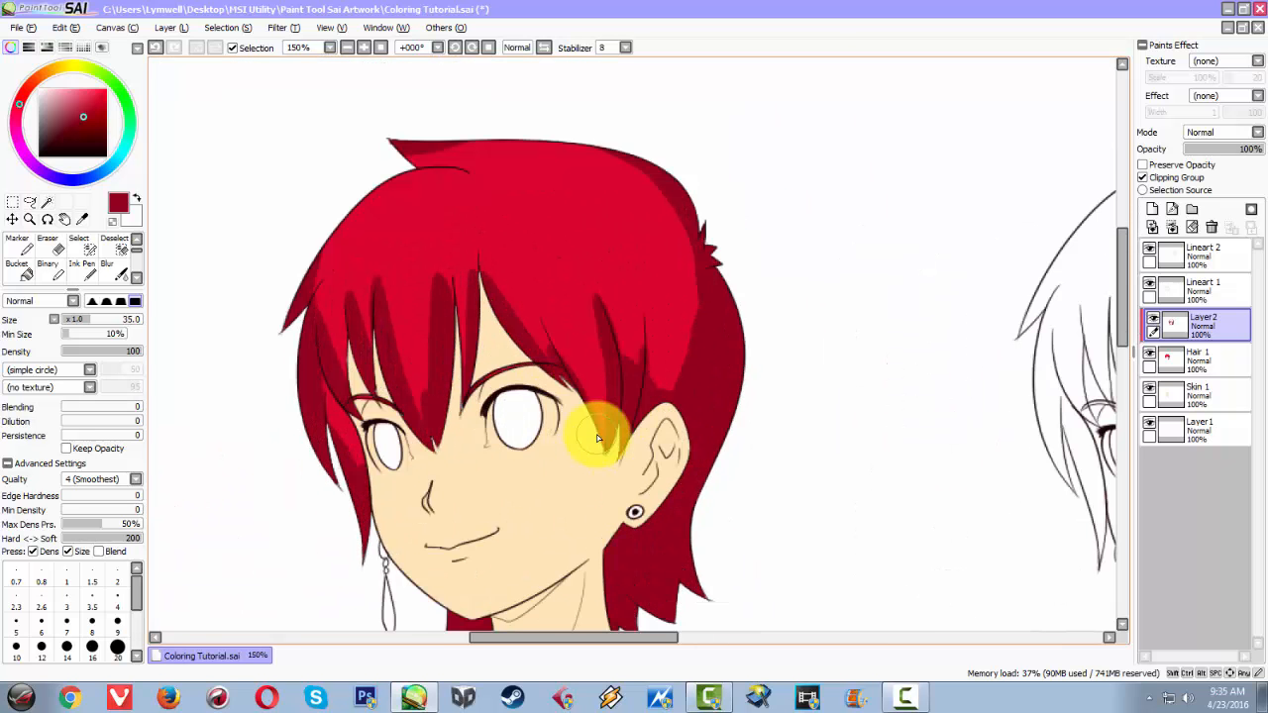
Switch to the Water brush and set its size to 24 for blending the hair shadows.
drag(479, 433, 592, 265)
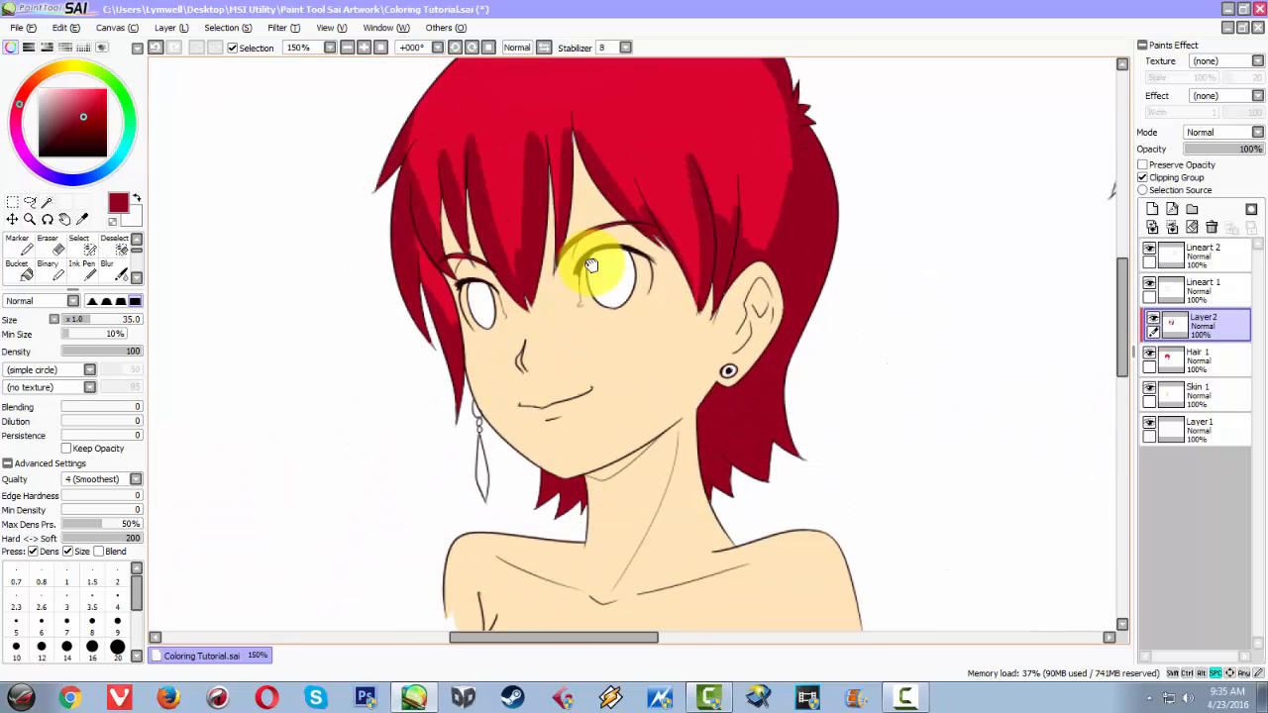
drag(565, 414, 564, 395)
drag(454, 368, 585, 392)
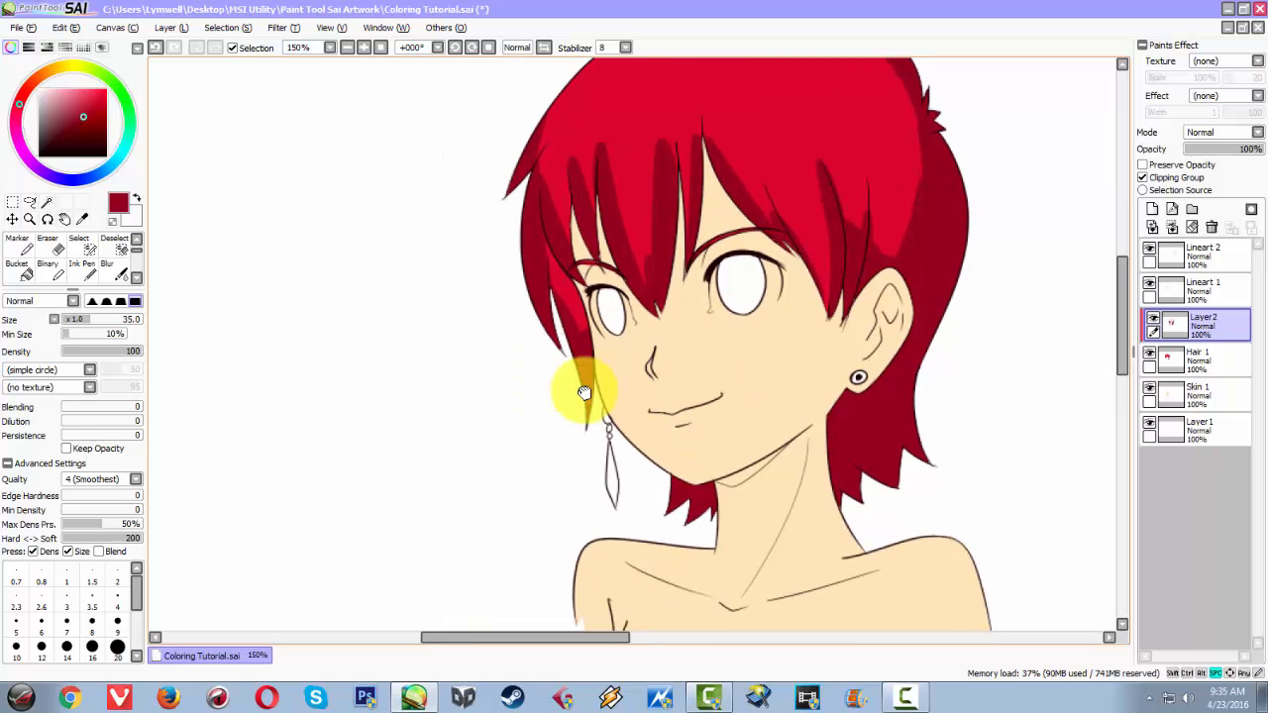
click(138, 240)
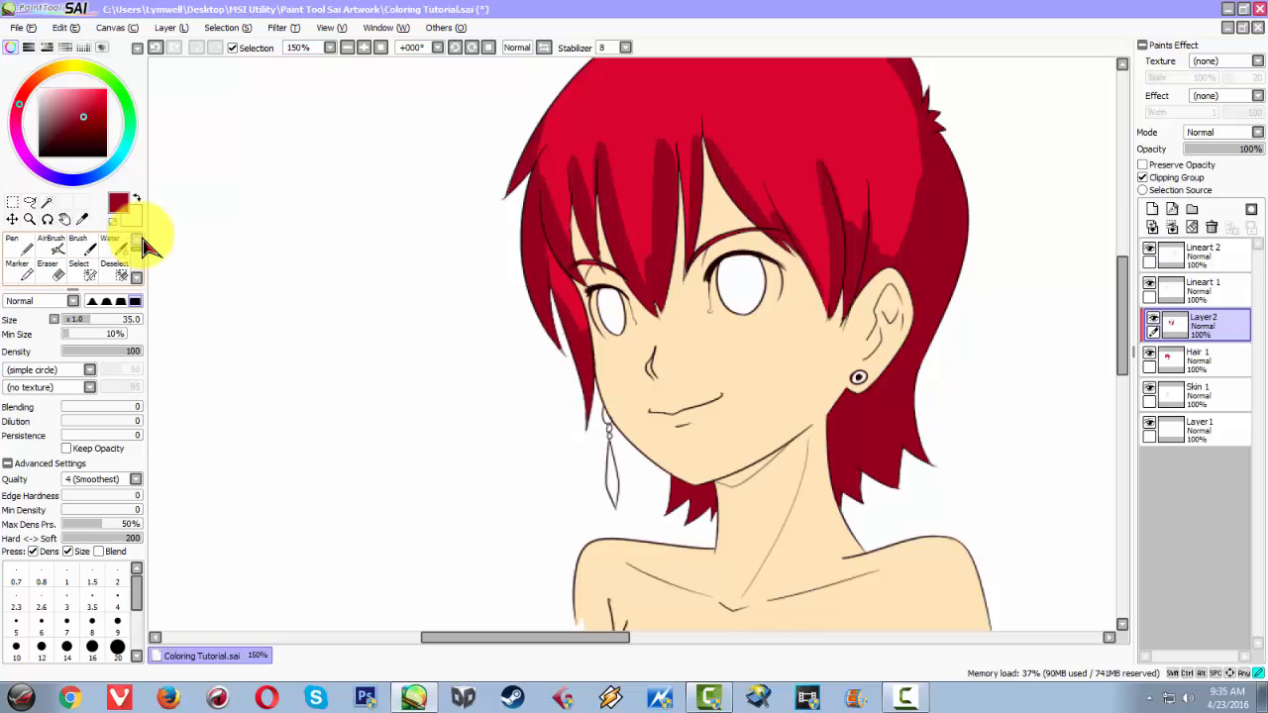
click(120, 252)
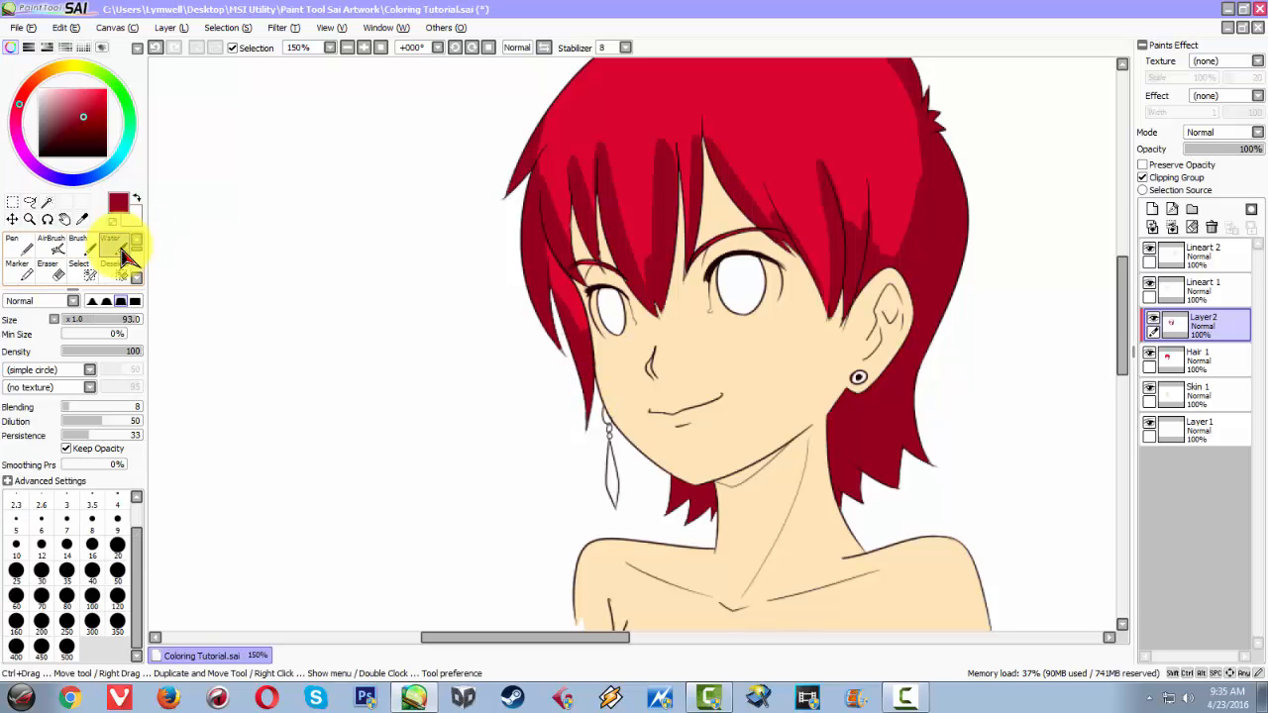
ctrl+alt+click(730, 150)
Blend the shadow edges on the central bangs and the side locks beside the smaller eye.
drag(729, 149, 644, 134)
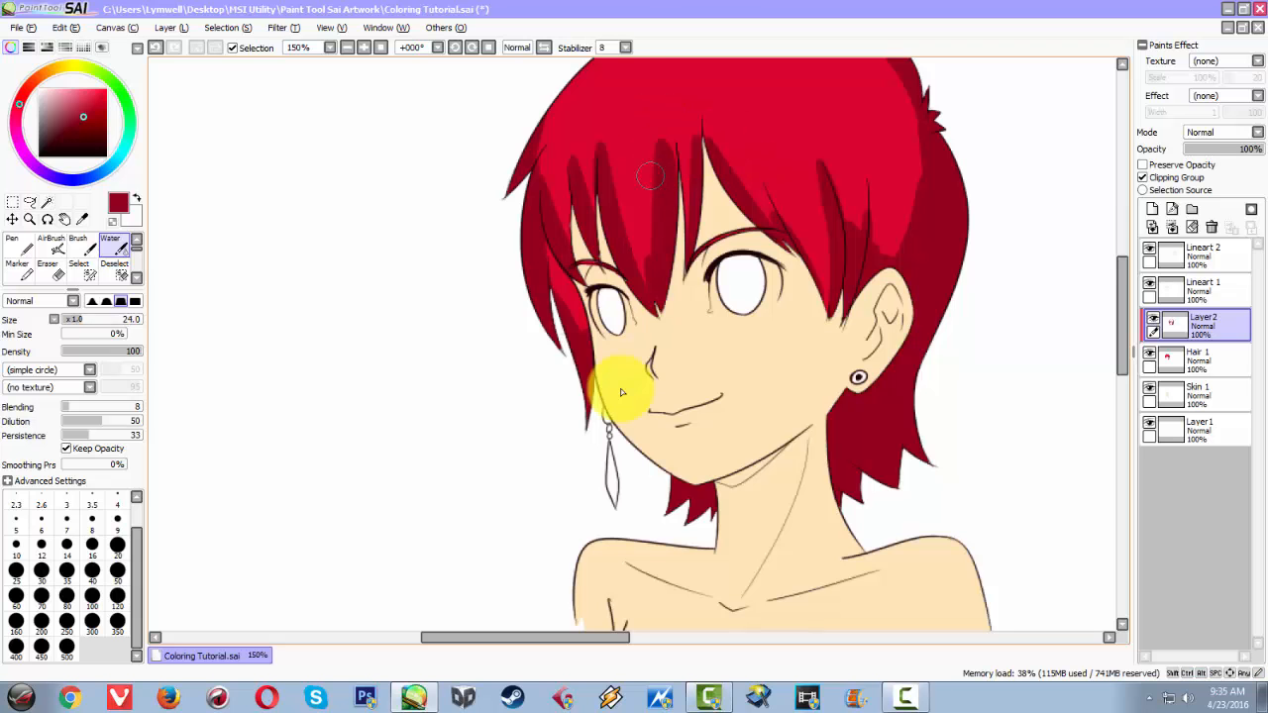
mouse_move(653, 245)
mouse_down()
mouse_move(625, 213)
mouse_move(632, 248)
mouse_up()
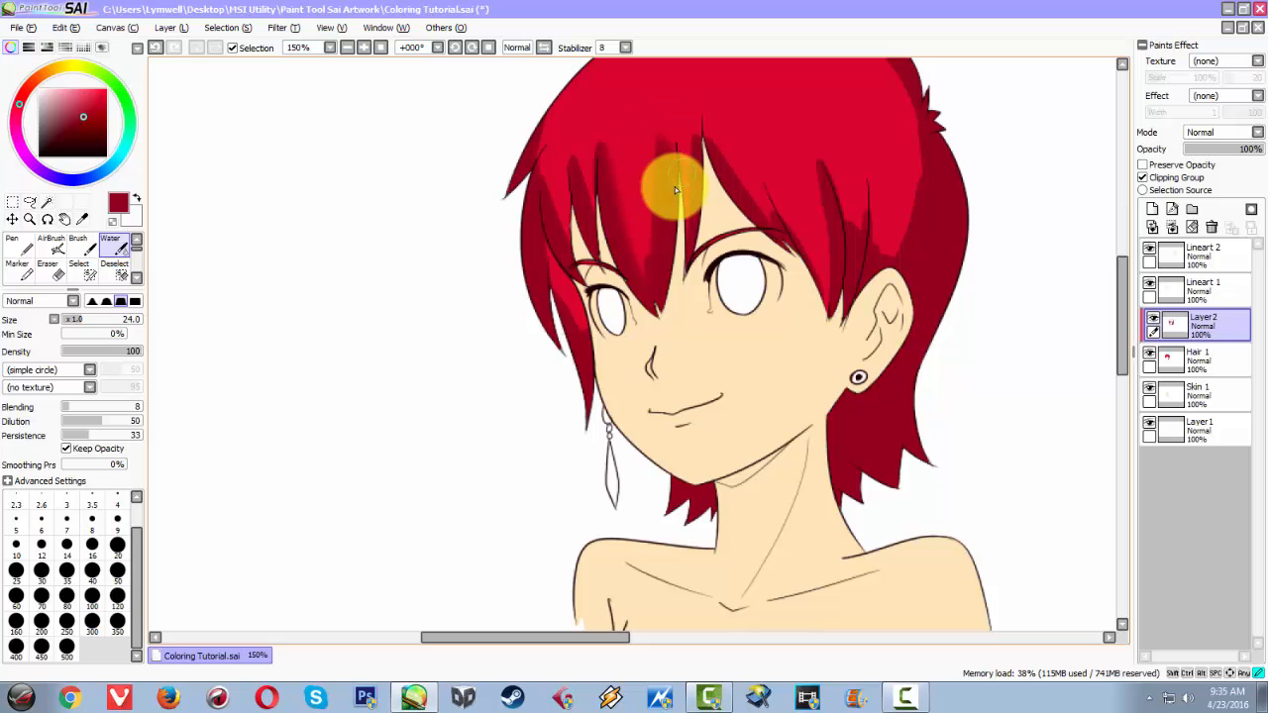
drag(666, 153, 648, 195)
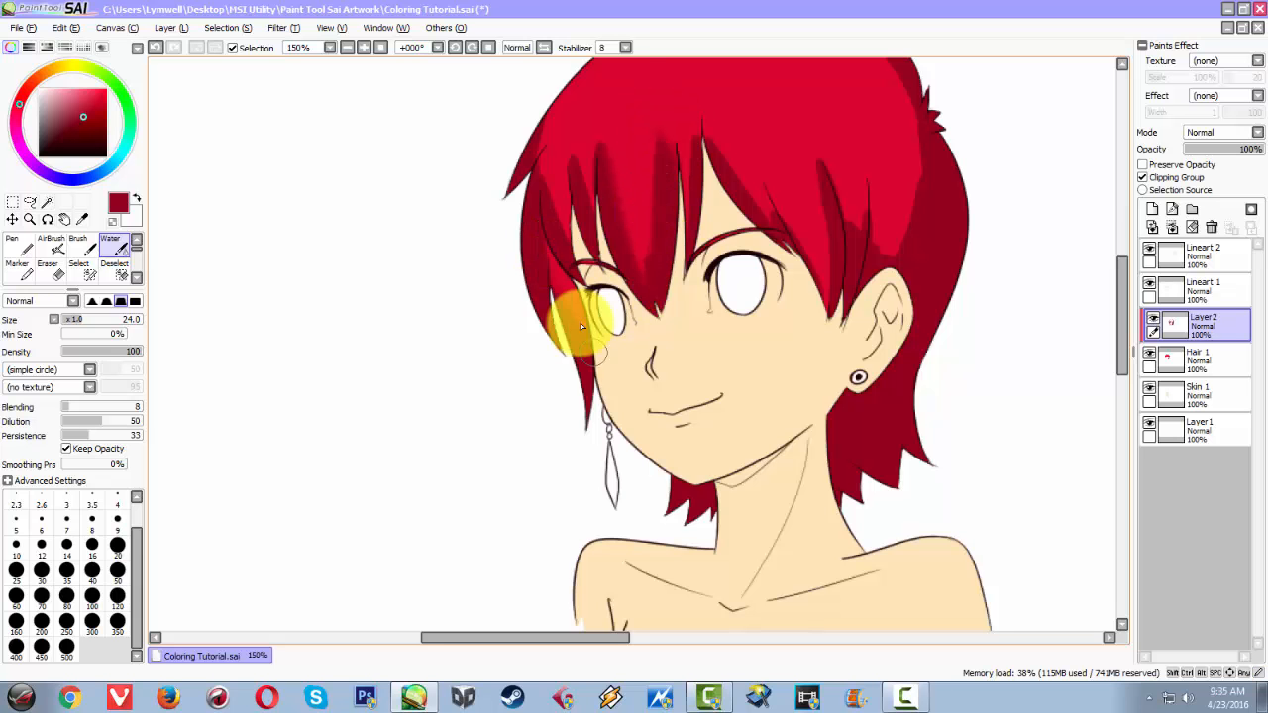
drag(582, 326, 575, 307)
Soften the remaining shadow edges on the strands by the ear, the top spike, the crown and the front bangs.
drag(764, 251, 598, 293)
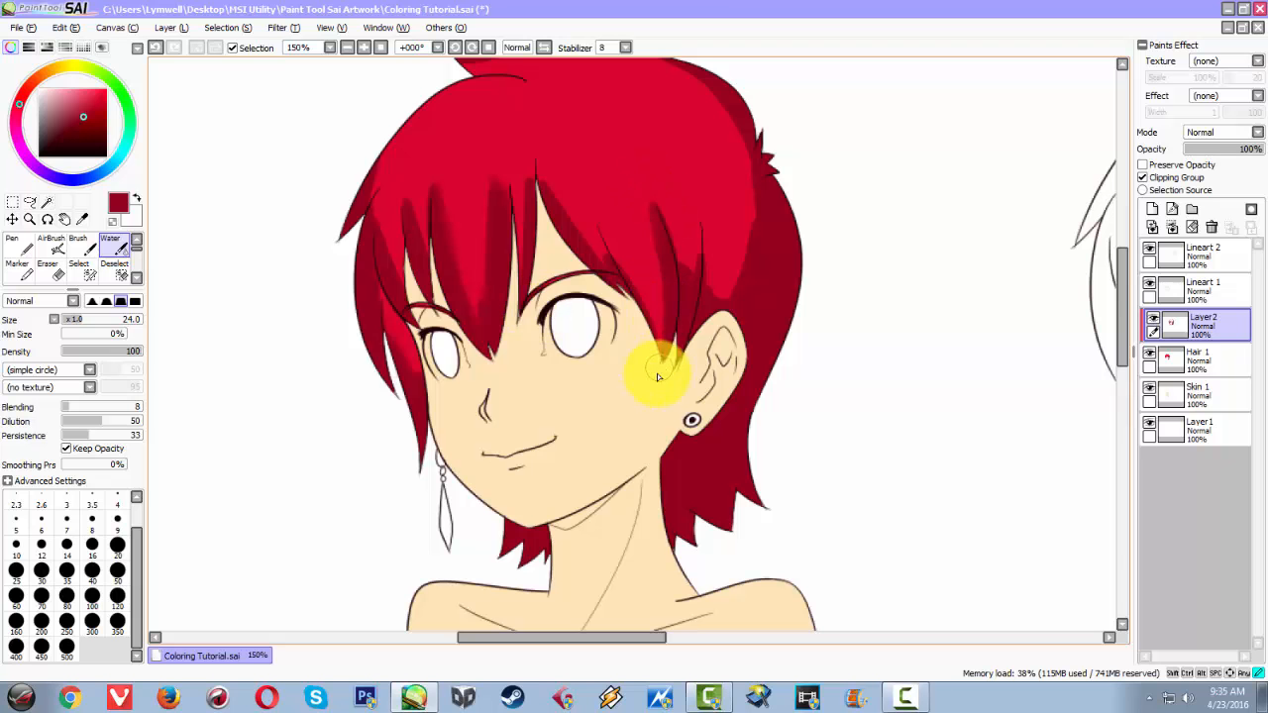
mouse_move(702, 270)
mouse_down()
mouse_move(697, 243)
mouse_move(697, 274)
mouse_move(728, 304)
mouse_move(754, 204)
mouse_up()
scroll(753, 204, up, 2)
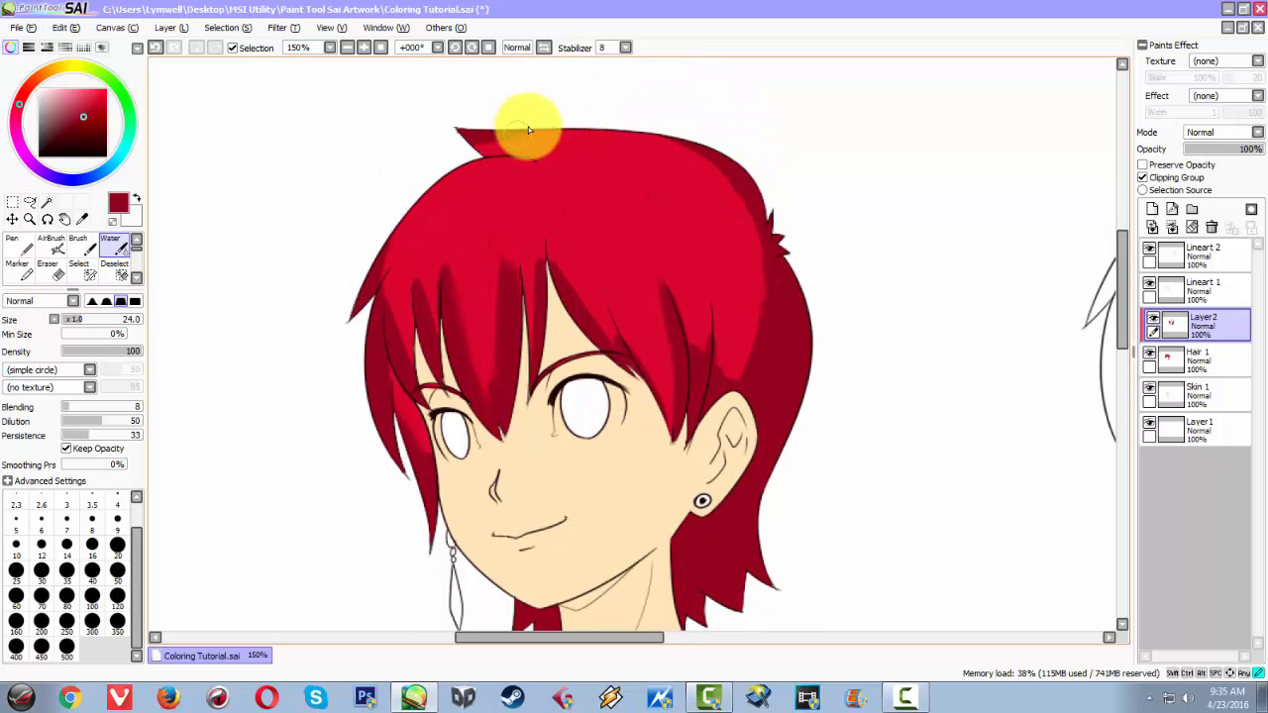
mouse_move(425, 390)
mouse_down()
mouse_move(453, 248)
mouse_move(419, 244)
mouse_move(456, 331)
mouse_up()
mouse_move(447, 242)
mouse_down()
mouse_move(474, 300)
mouse_move(445, 207)
mouse_move(471, 280)
mouse_move(560, 335)
mouse_move(544, 323)
mouse_move(631, 238)
mouse_move(607, 176)
mouse_move(731, 387)
mouse_move(741, 306)
mouse_move(742, 348)
mouse_move(720, 355)
mouse_up()
mouse_move(482, 209)
mouse_down()
mouse_move(513, 299)
mouse_move(495, 388)
mouse_move(476, 374)
mouse_move(527, 533)
mouse_move(490, 598)
mouse_up()
mouse_move(592, 463)
mouse_down()
mouse_move(544, 277)
mouse_move(536, 461)
mouse_up()
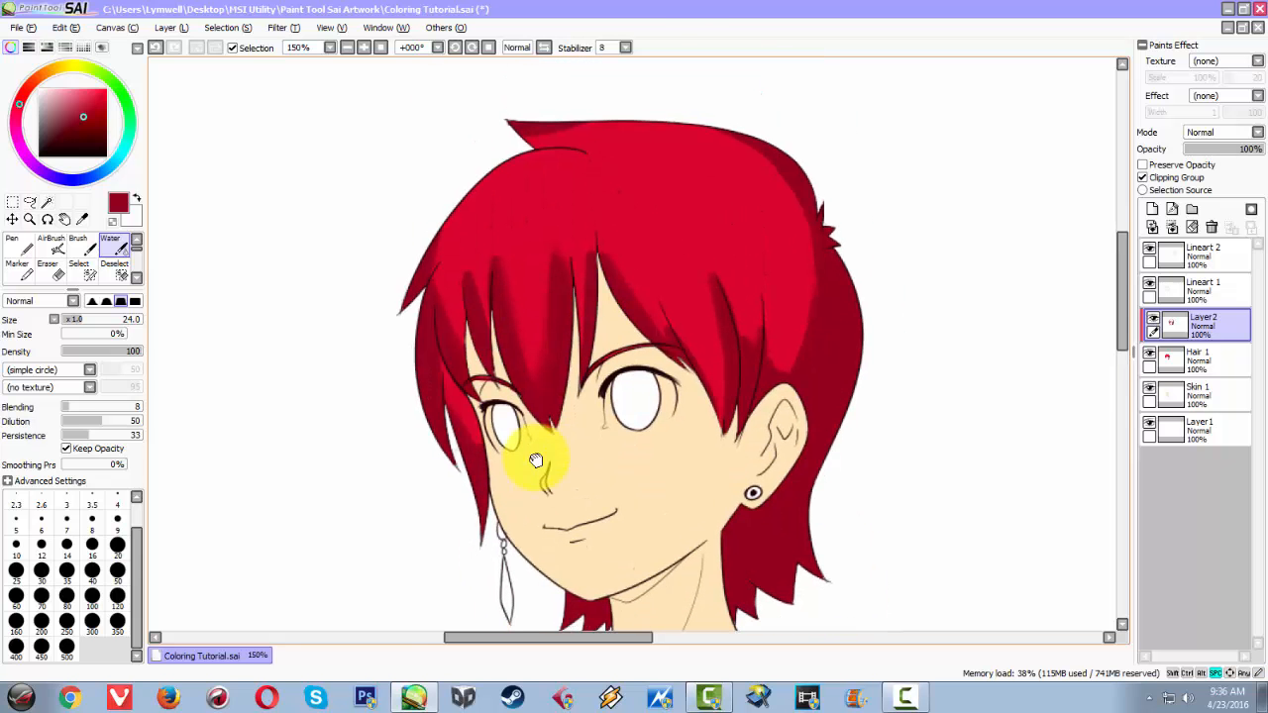
Add a new layer above Layer2 and include it in the clipping group on Hair 1.
scroll(484, 412, down, 2)
scroll(485, 413, up, 2)
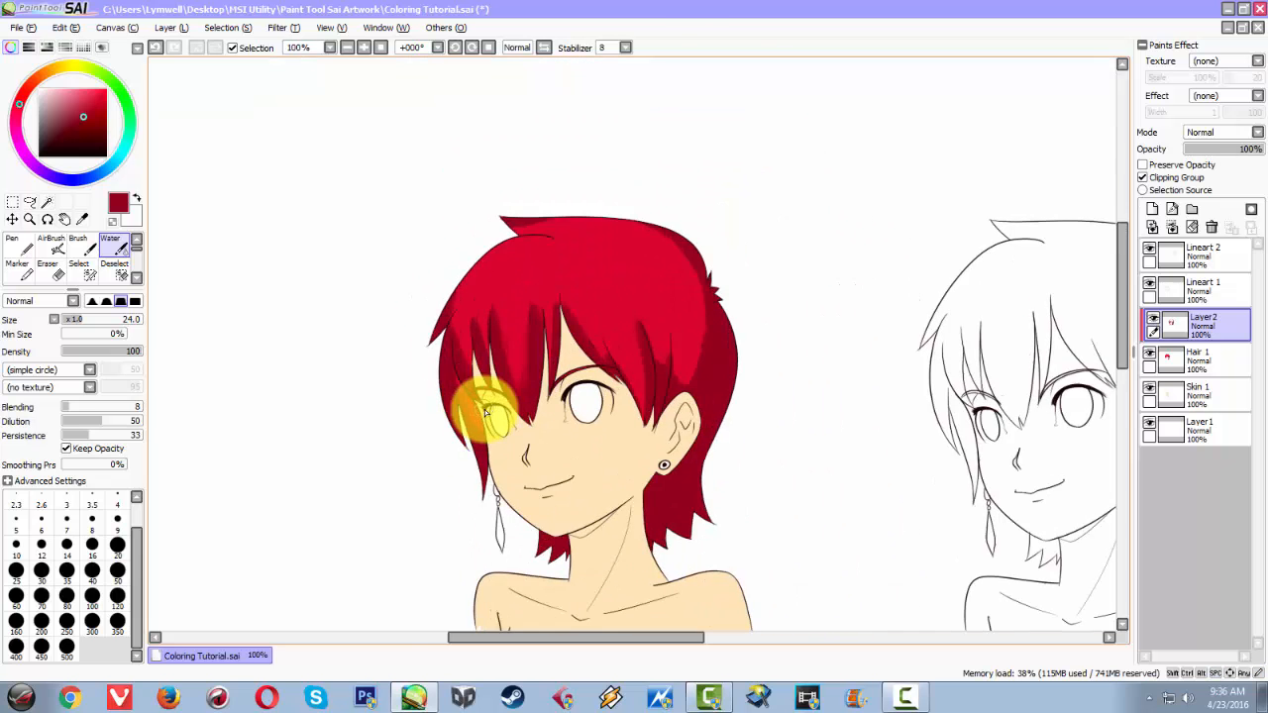
scroll(485, 412, up, 1)
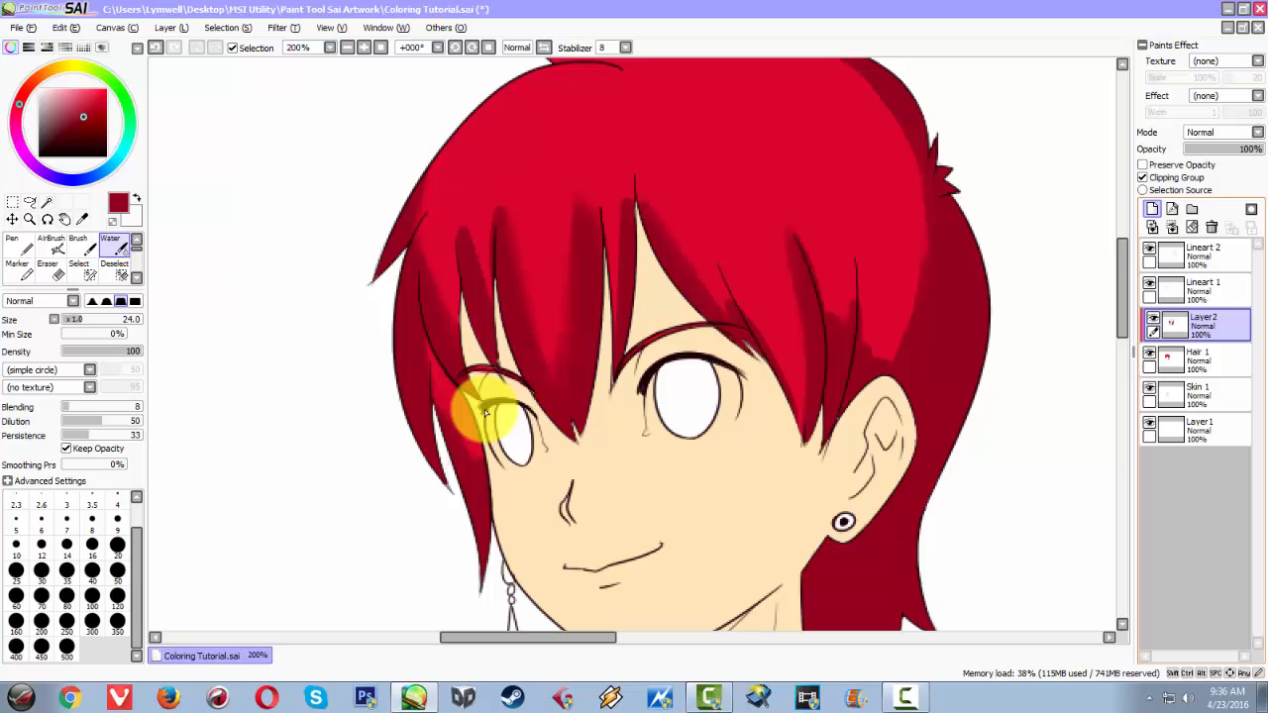
click(1154, 209)
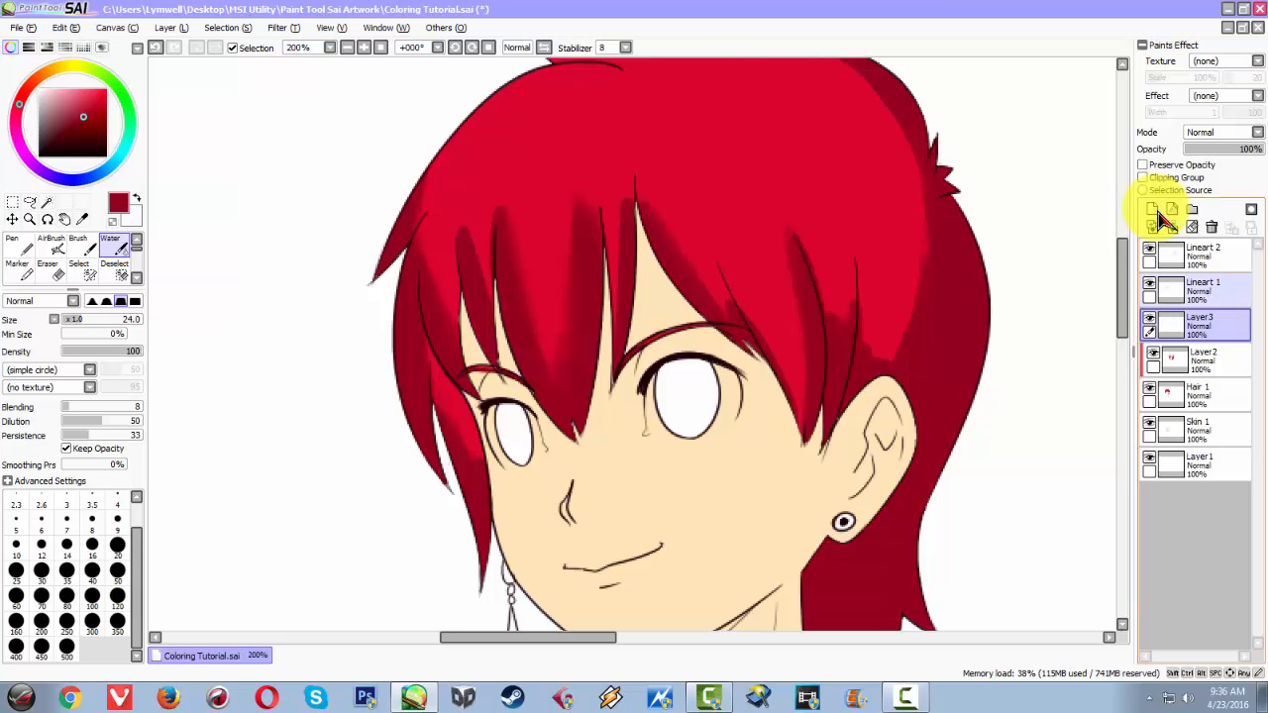
click(1143, 178)
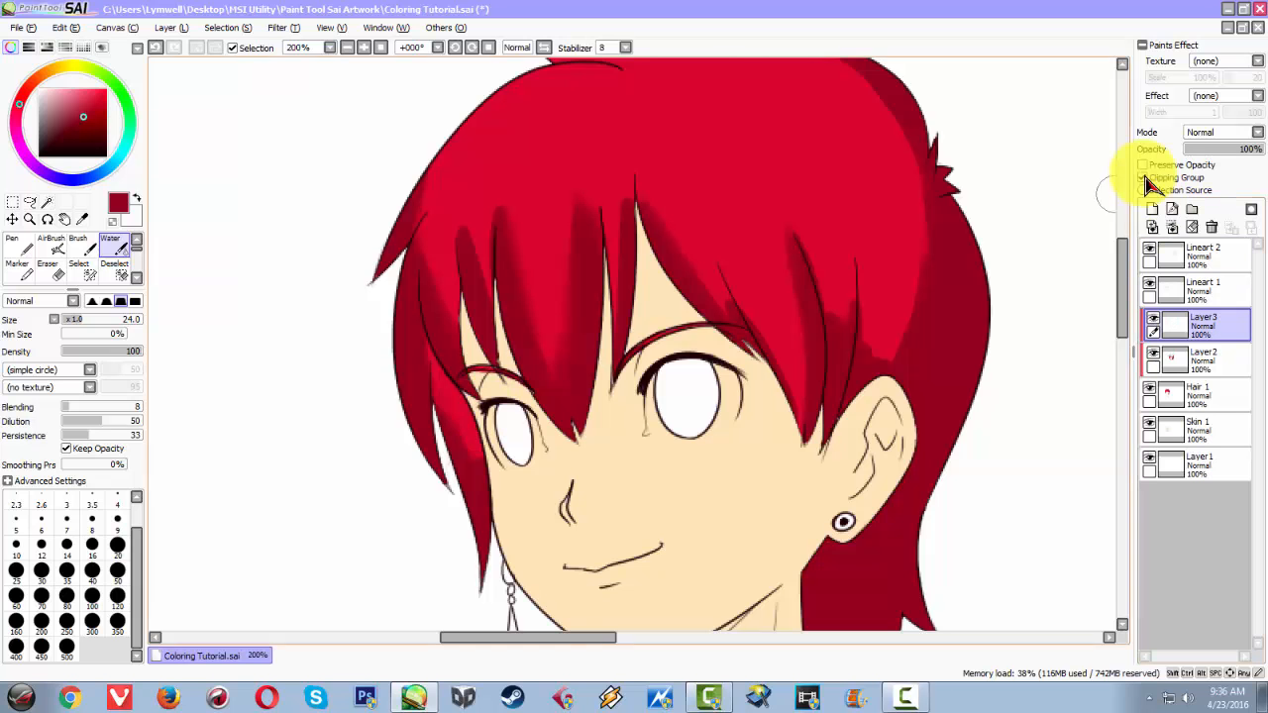
Choose a much darker red as the brush colour and enlarge the Water brush to size 58.
drag(753, 428, 638, 298)
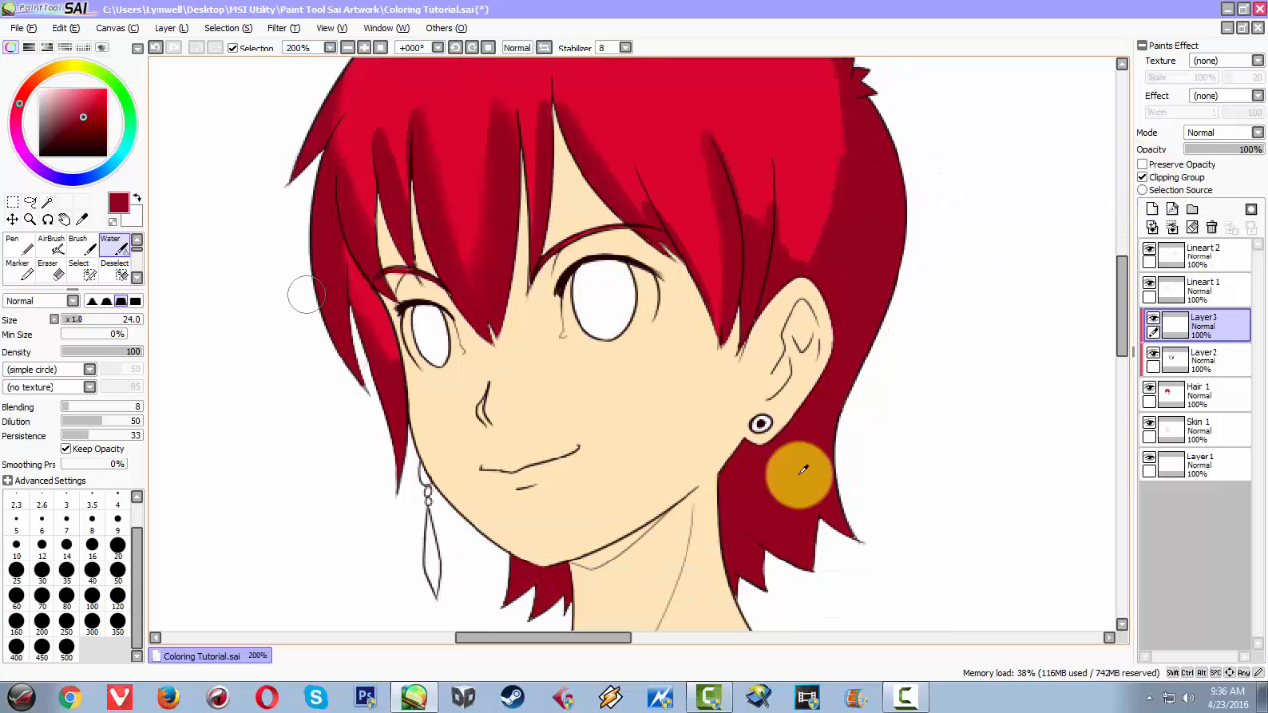
click(85, 133)
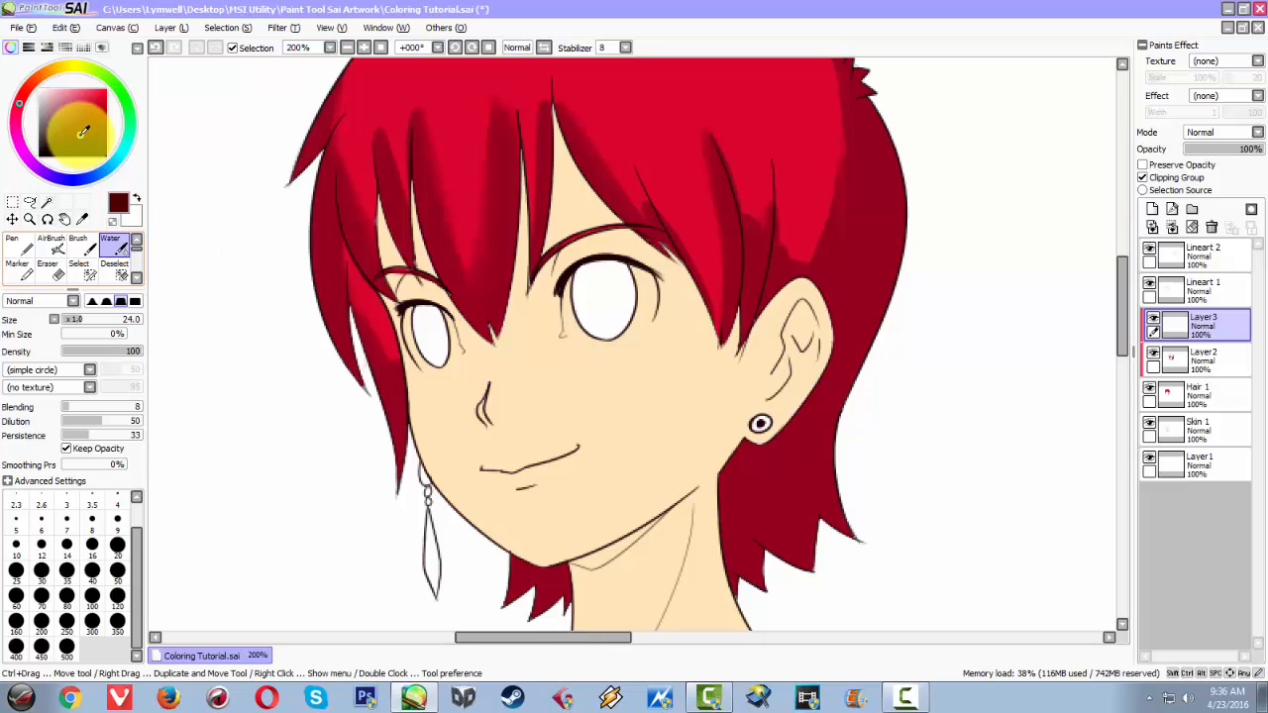
drag(619, 388, 538, 354)
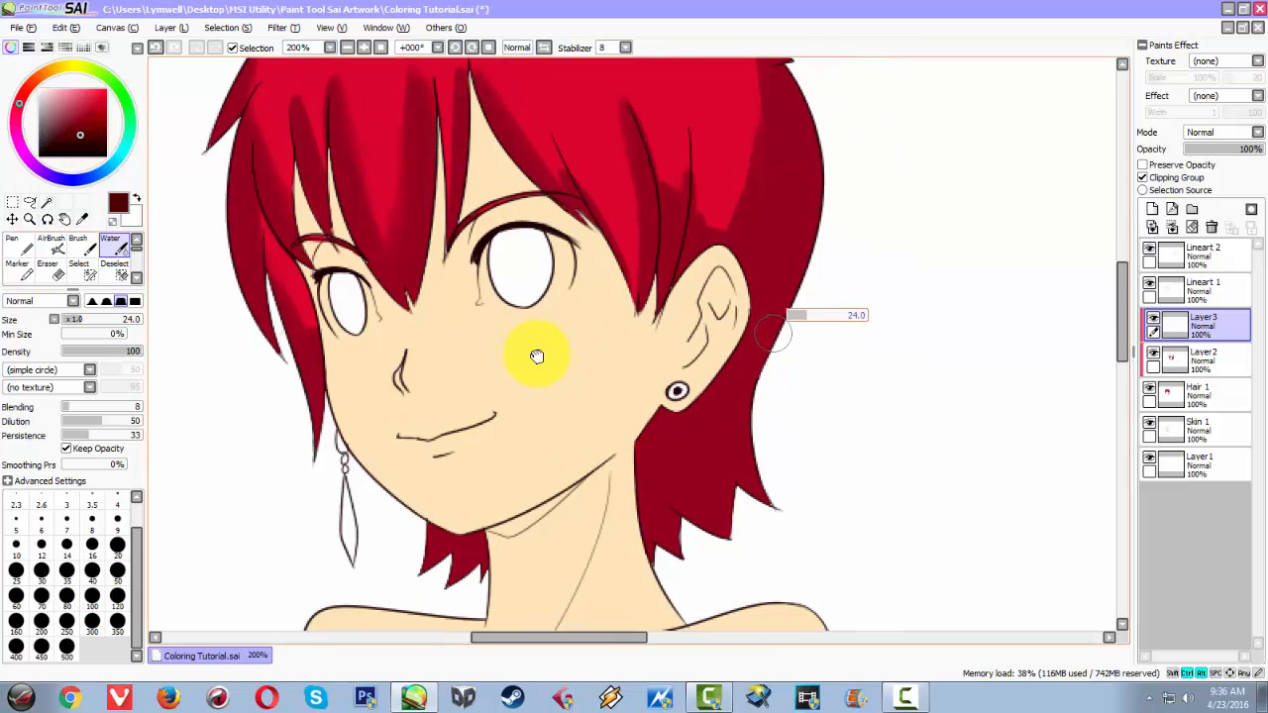
ctrl+alt+drag(790, 335, 839, 331)
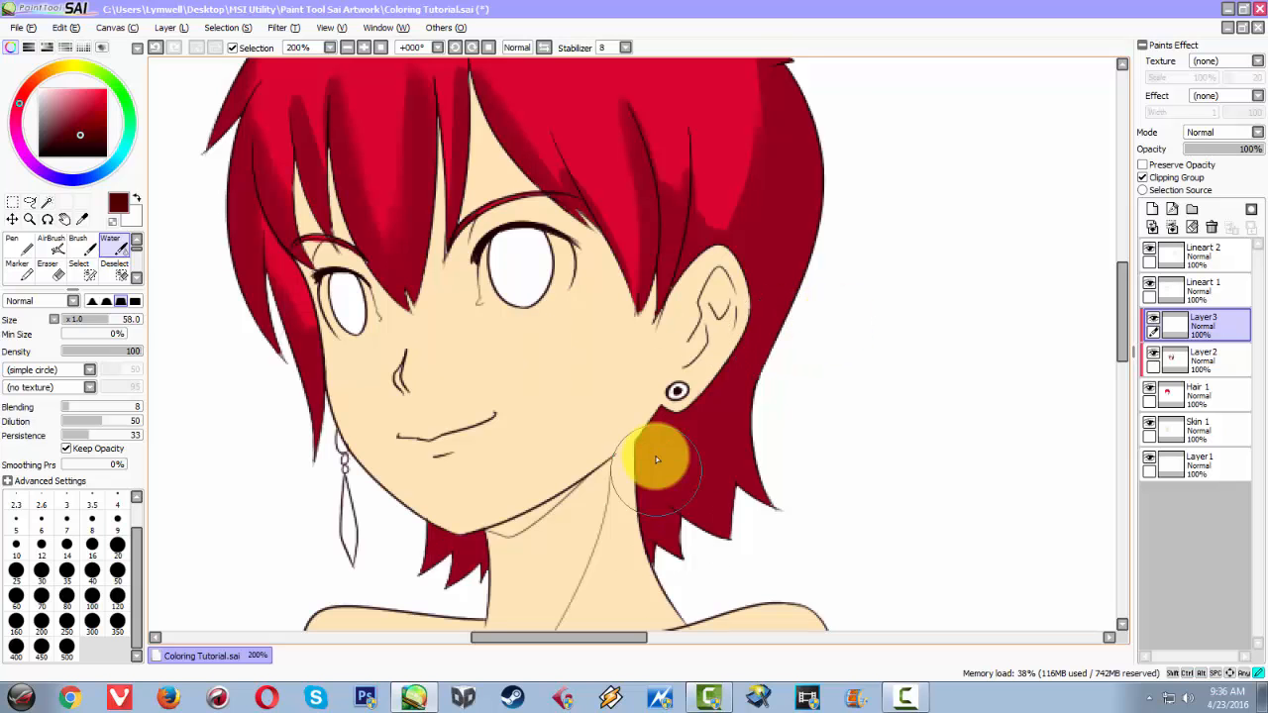
Deepen the shadow on the hair below the ear, along the neck and up the back outline.
mouse_move(670, 580)
mouse_down()
mouse_move(750, 509)
mouse_move(796, 570)
mouse_up()
mouse_move(678, 543)
mouse_down()
mouse_move(666, 495)
mouse_move(672, 605)
mouse_move(648, 507)
mouse_move(655, 589)
mouse_move(658, 438)
mouse_move(710, 543)
mouse_move(692, 410)
mouse_up()
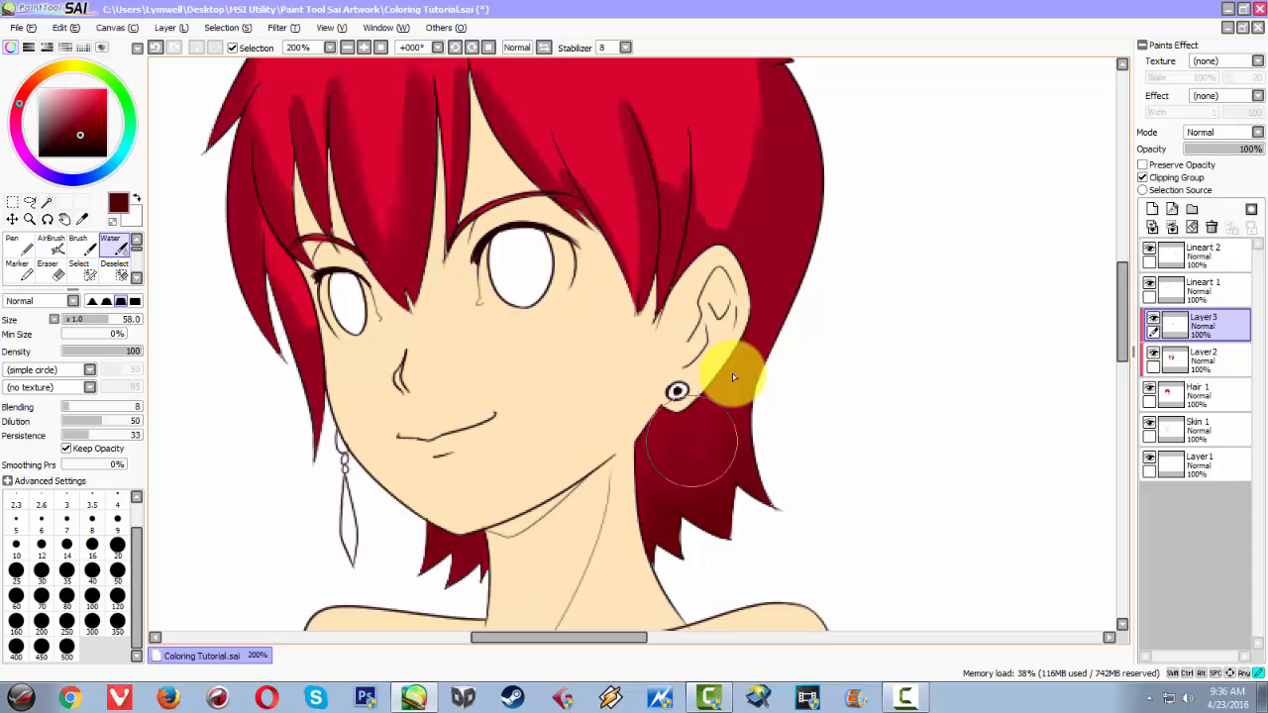
drag(813, 151, 768, 606)
mouse_move(797, 327)
mouse_down()
mouse_move(781, 555)
mouse_move(737, 525)
mouse_up()
Carry the deeper red shading around the ear and over to the bangs and side locks.
drag(726, 332, 758, 280)
mouse_move(735, 235)
mouse_down()
mouse_move(739, 179)
mouse_move(738, 194)
mouse_move(702, 140)
mouse_up()
drag(402, 347, 700, 213)
key(ctrl+z)
drag(572, 234, 540, 246)
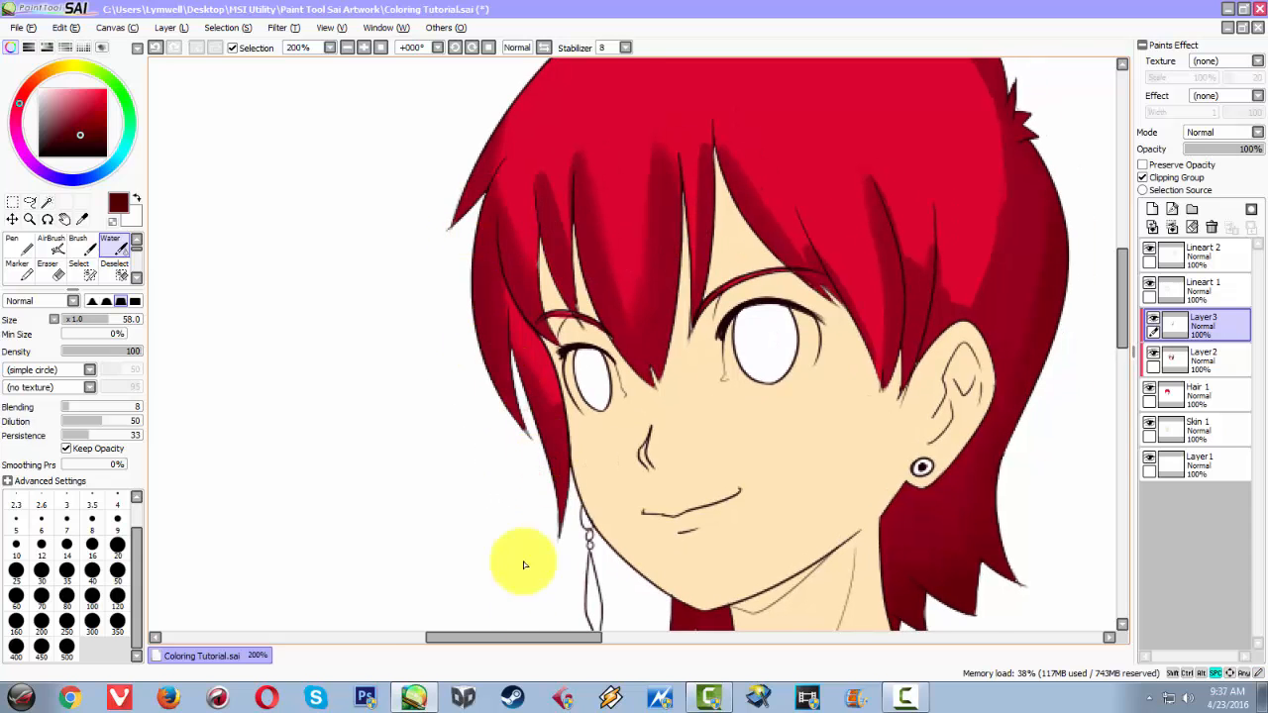
Brush soft dark red shading across the back of the crown and along the central bangs.
scroll(511, 545, up, 3)
mouse_move(644, 201)
mouse_down()
mouse_move(578, 193)
mouse_move(682, 169)
mouse_move(514, 179)
mouse_up()
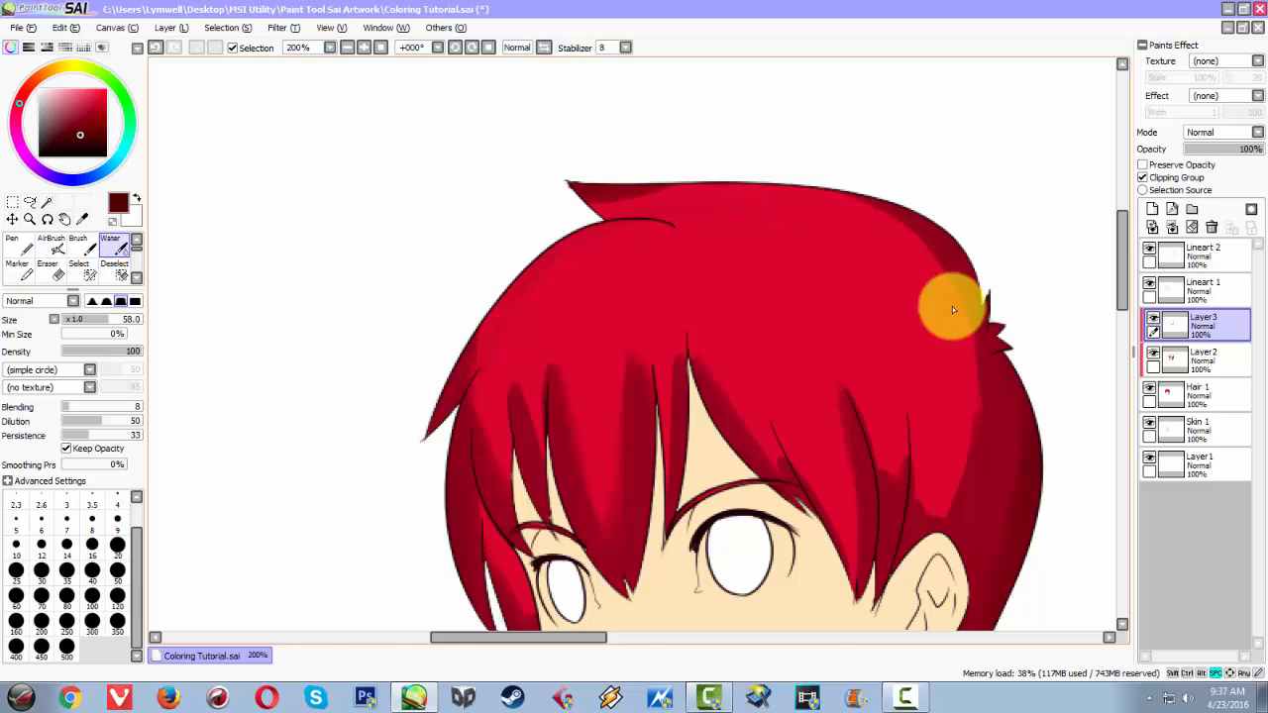
drag(822, 289, 640, 174)
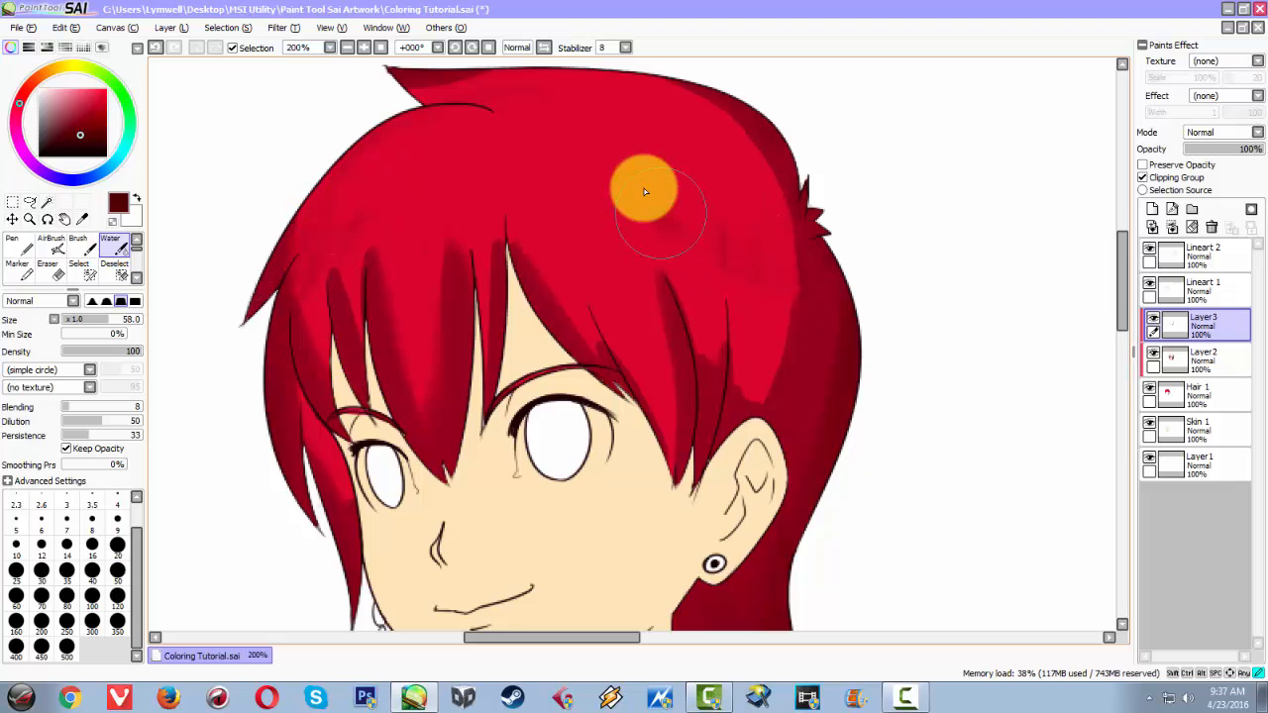
mouse_move(764, 225)
mouse_down()
mouse_move(792, 226)
mouse_move(794, 258)
mouse_up()
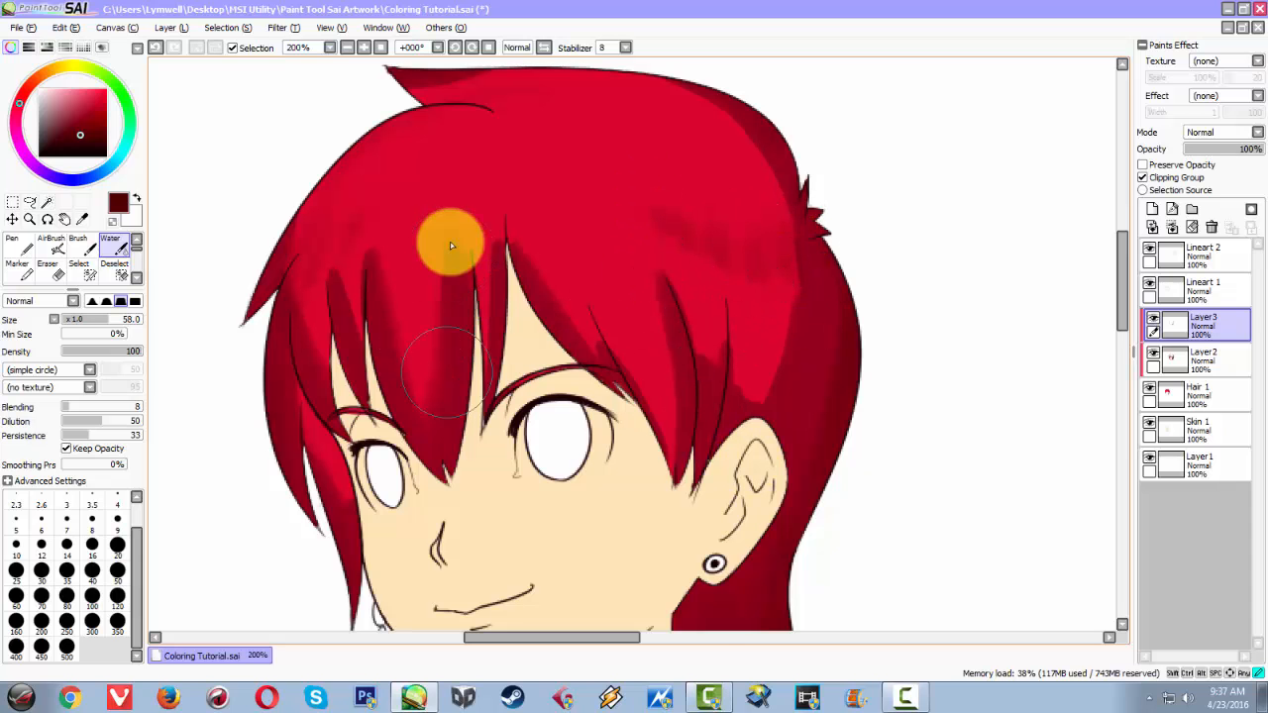
drag(488, 429, 501, 227)
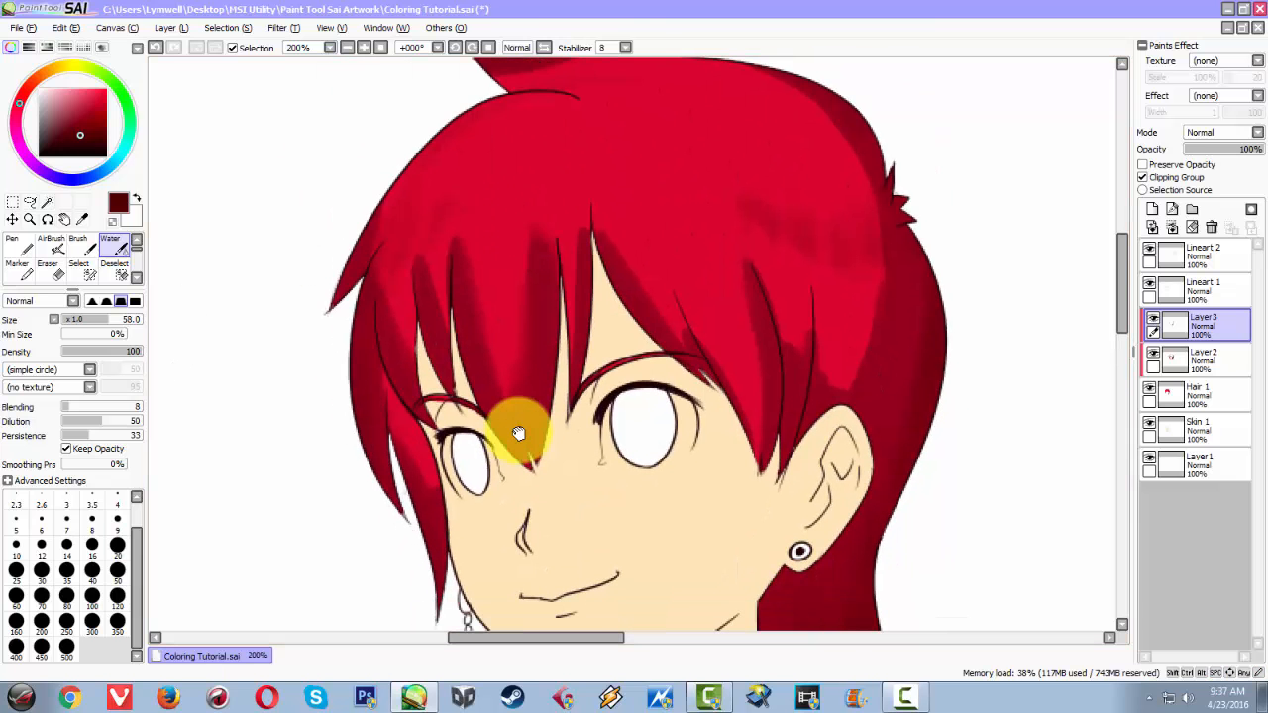
Choose a pale pink brush colour and paint soft highlights on the outer bangs and the back of the head.
click(56, 105)
drag(55, 105, 58, 97)
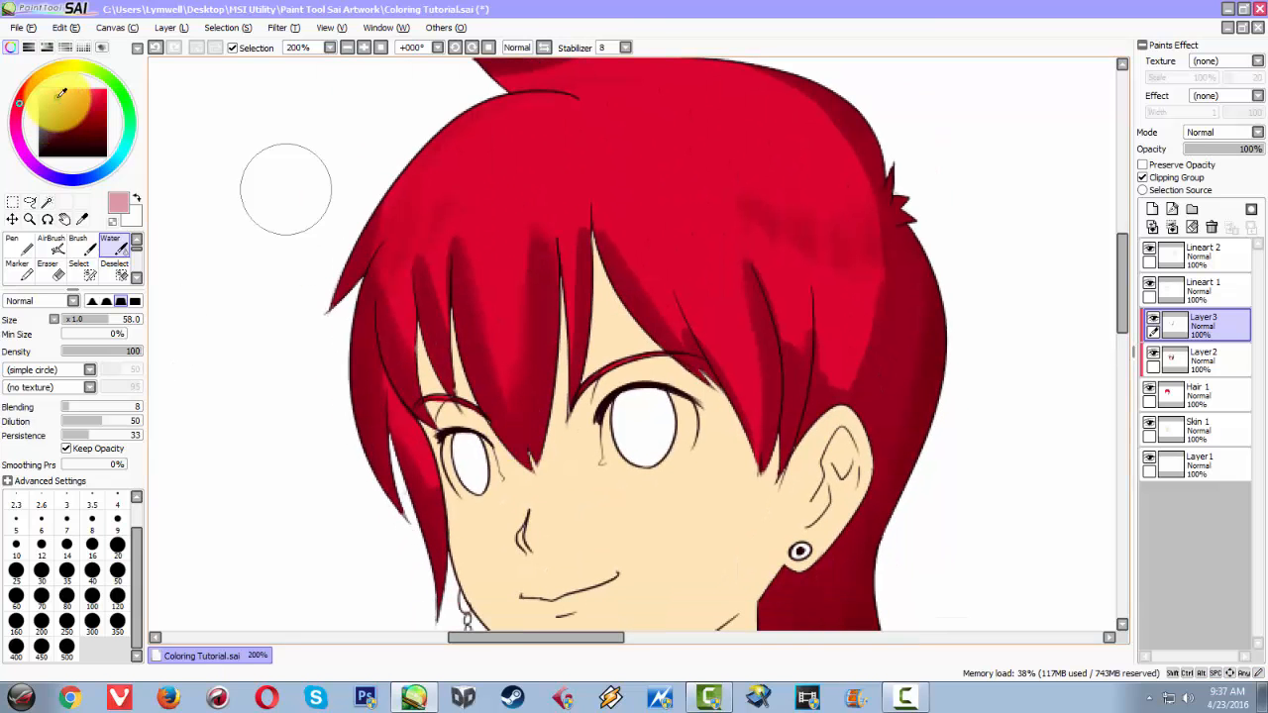
mouse_move(491, 156)
mouse_down()
mouse_move(396, 218)
mouse_move(445, 214)
mouse_up()
drag(788, 232, 880, 226)
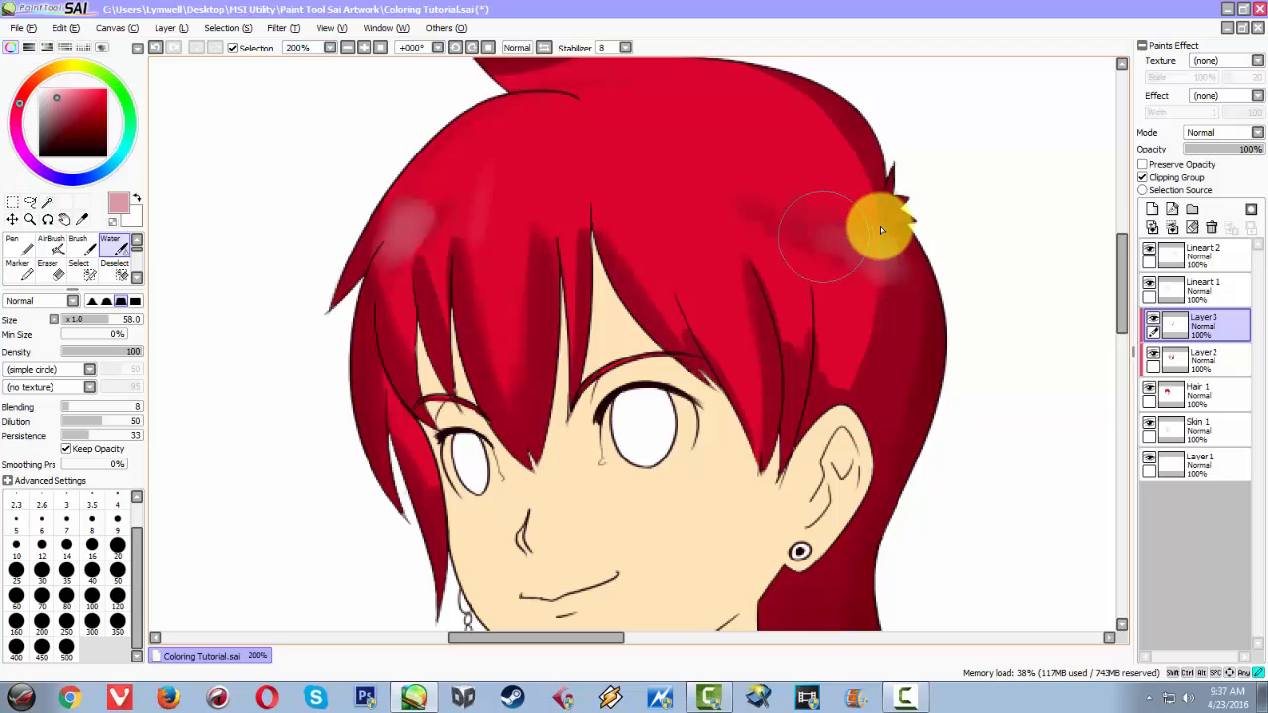
Brush more soft pink highlights over the central bangs, side locks, strands before the ear and top of the head.
mouse_move(542, 228)
mouse_down()
mouse_move(497, 243)
mouse_move(488, 218)
mouse_move(477, 273)
mouse_move(498, 384)
mouse_move(482, 347)
mouse_move(529, 352)
mouse_move(507, 367)
mouse_move(481, 347)
mouse_move(360, 363)
mouse_up()
mouse_move(733, 381)
mouse_down()
mouse_move(820, 368)
mouse_move(782, 226)
mouse_move(800, 215)
mouse_up()
drag(600, 144, 699, 222)
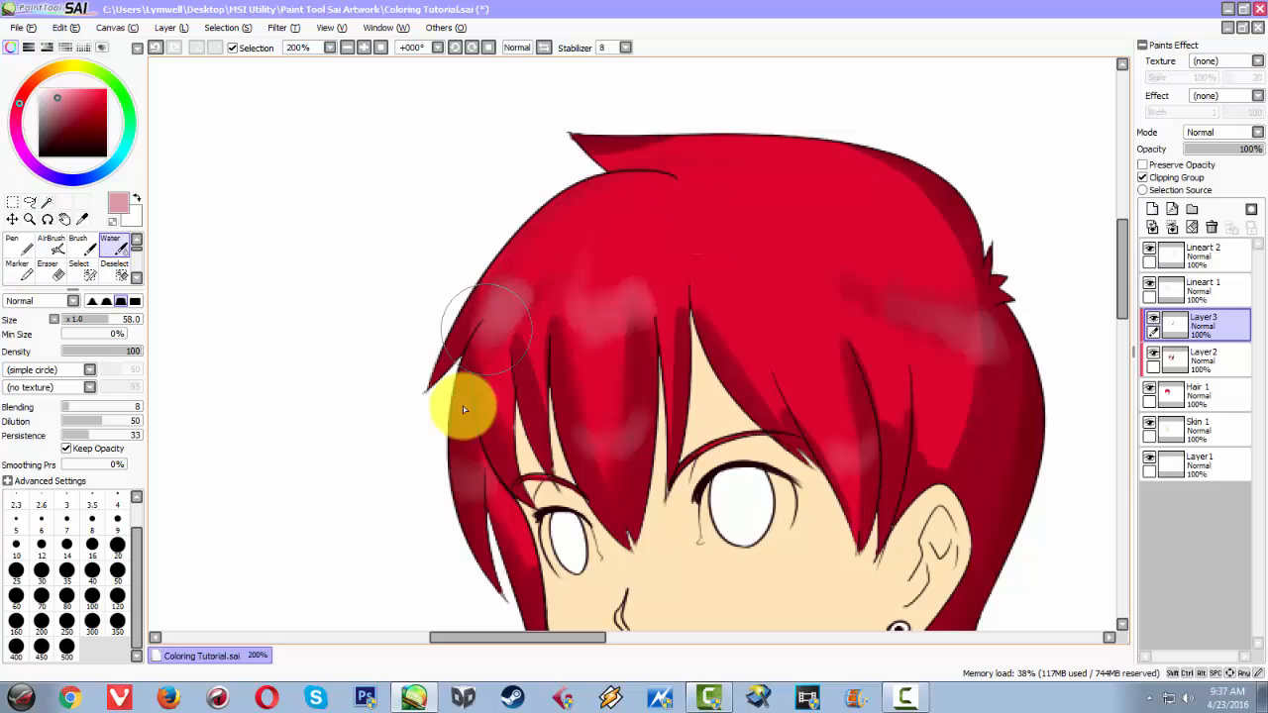
mouse_move(858, 164)
mouse_down()
mouse_move(727, 149)
mouse_move(871, 177)
mouse_move(831, 164)
mouse_up()
mouse_move(750, 164)
mouse_down()
mouse_move(867, 185)
mouse_move(749, 133)
mouse_move(874, 163)
mouse_move(734, 124)
mouse_move(887, 174)
mouse_move(779, 140)
mouse_move(849, 161)
mouse_move(931, 219)
mouse_move(836, 160)
mouse_move(846, 176)
mouse_move(708, 173)
mouse_up()
drag(706, 510, 550, 275)
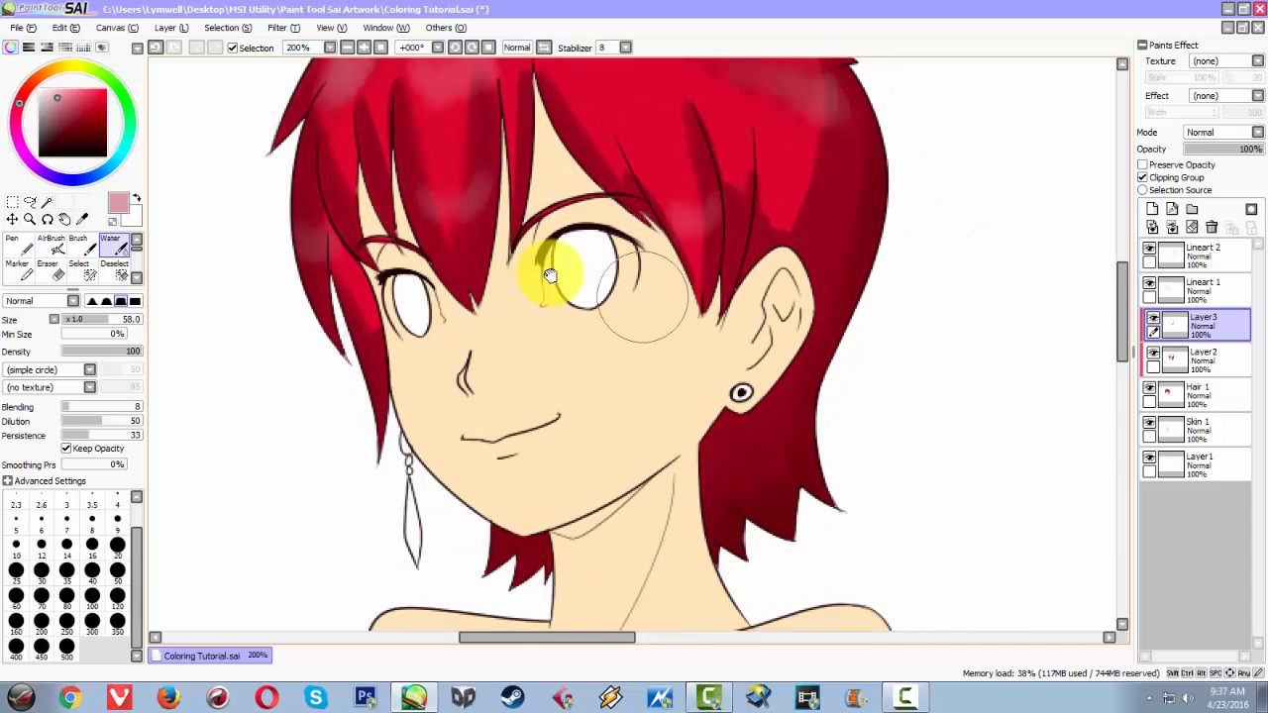
drag(487, 229, 523, 322)
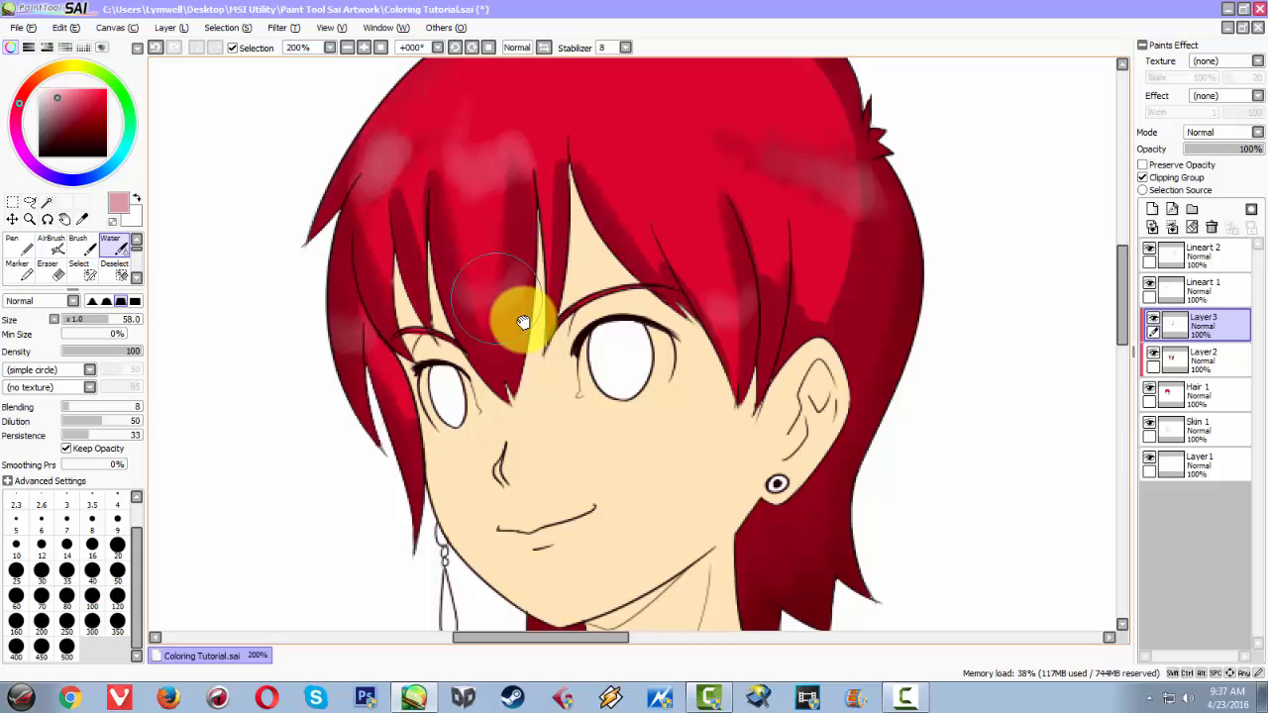
Add a new layer above Layer3 and include it in the clipping group on Hair 1.
scroll(523, 322, down, 2)
scroll(498, 303, up, 2)
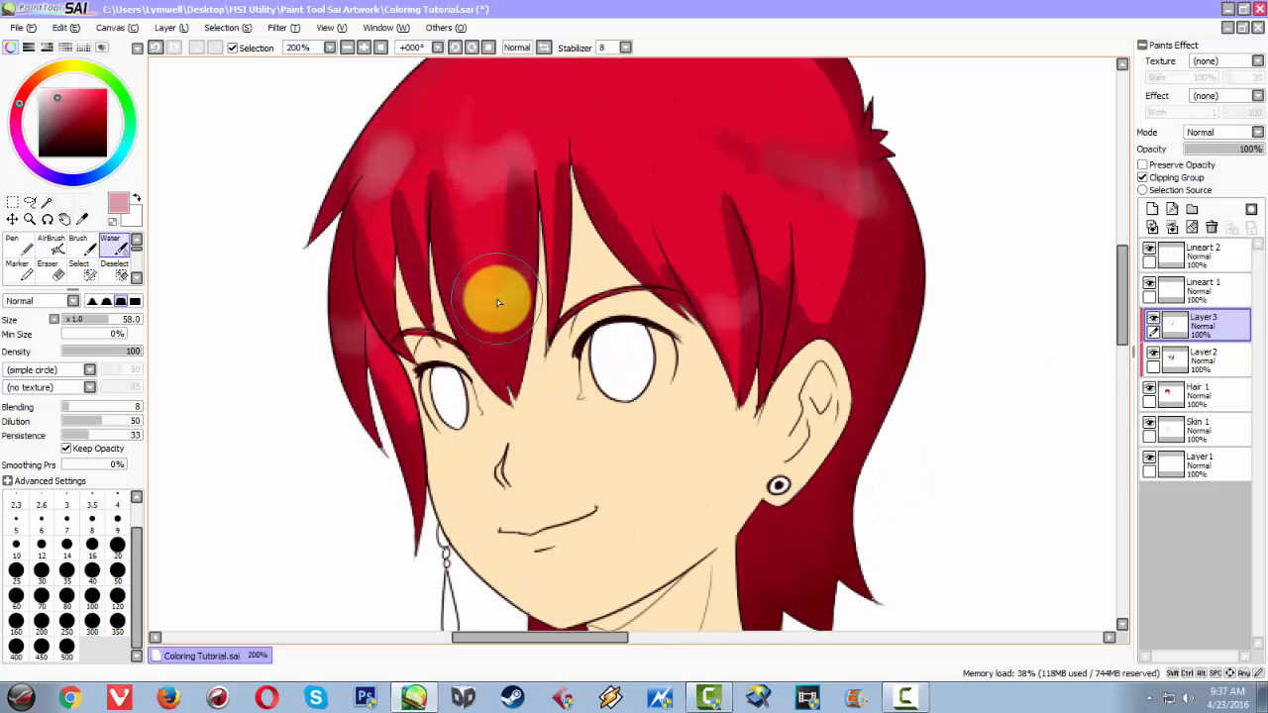
drag(645, 291, 656, 437)
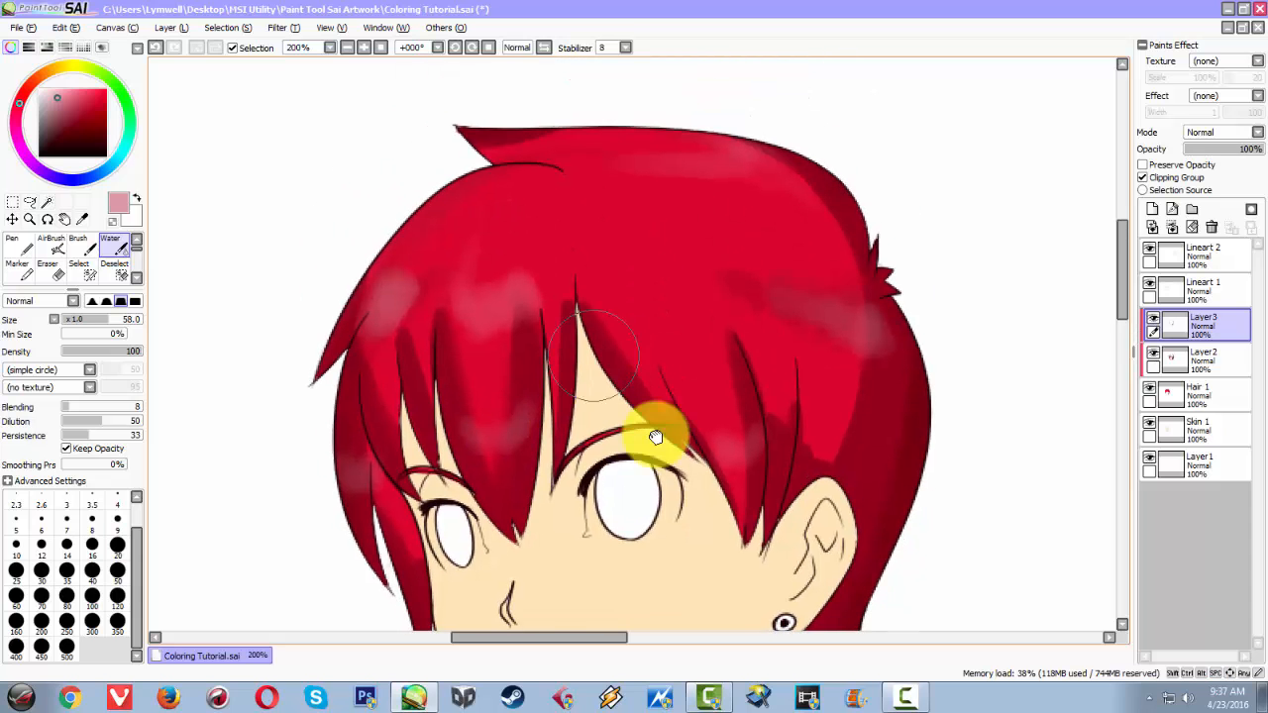
drag(566, 430, 555, 368)
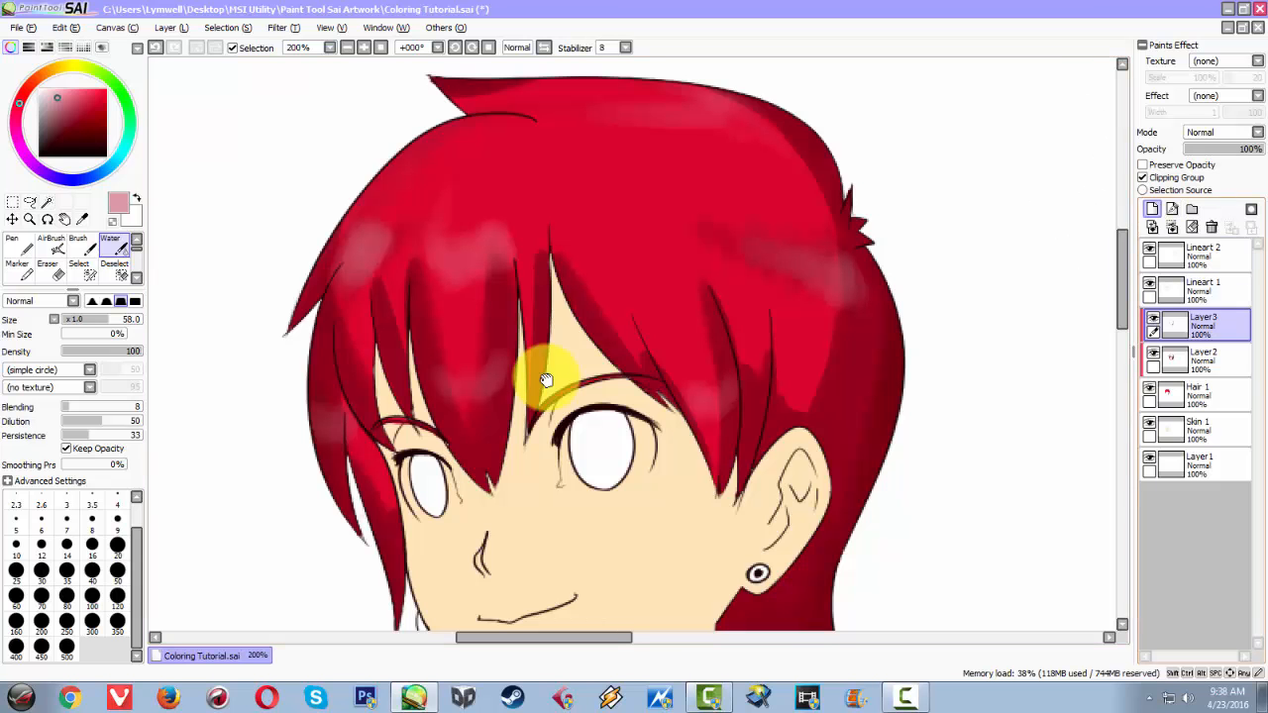
click(1153, 211)
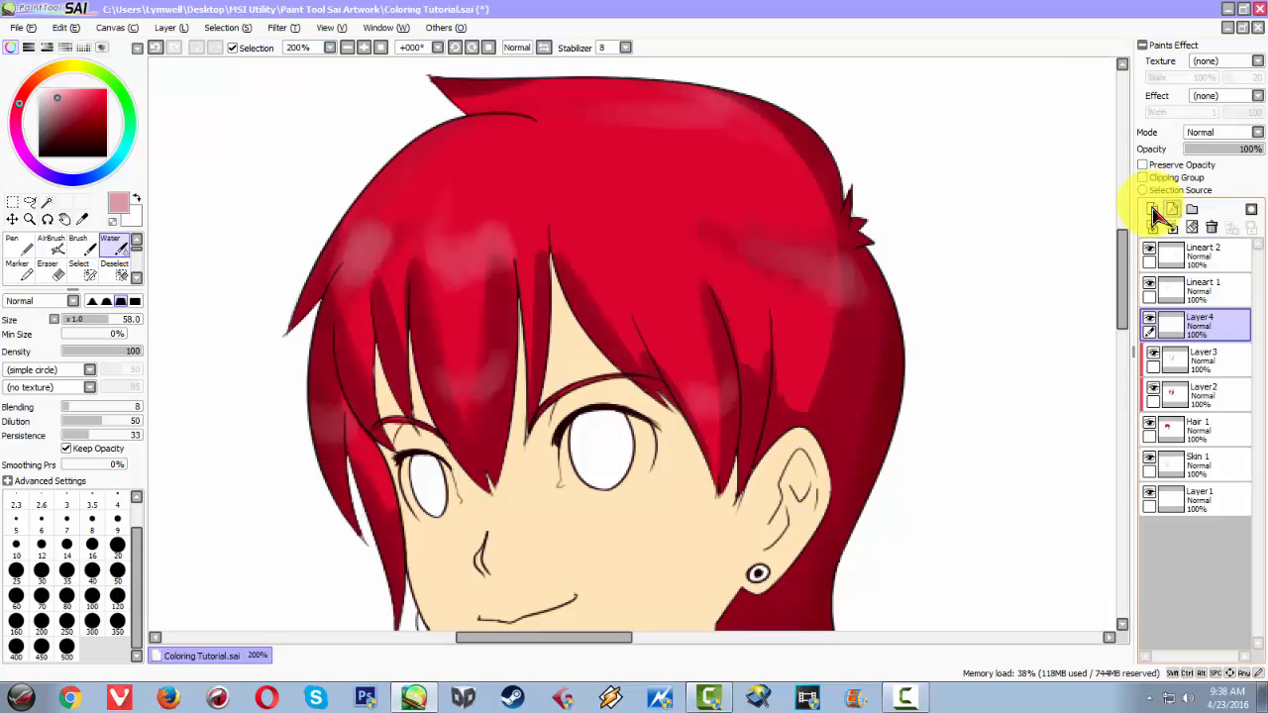
click(1145, 179)
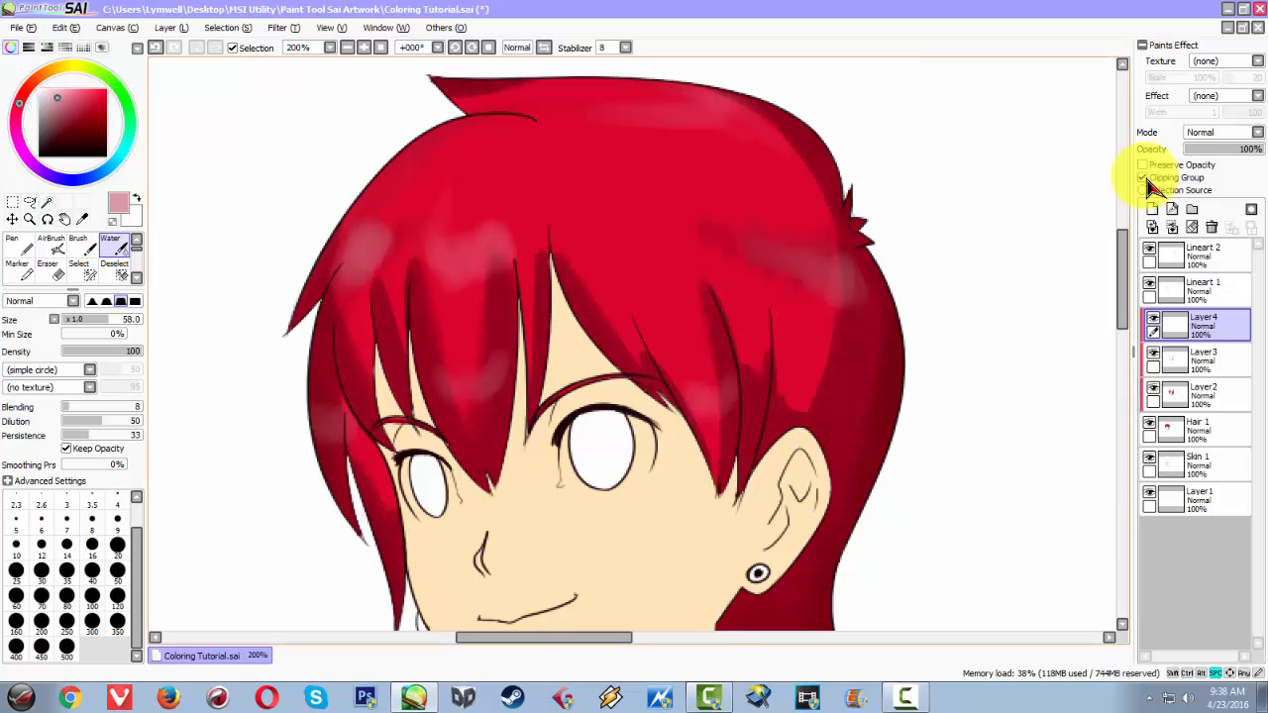
Switch to a fine size 4 brush without blending and choose a muted pink as its colour.
drag(526, 324, 598, 288)
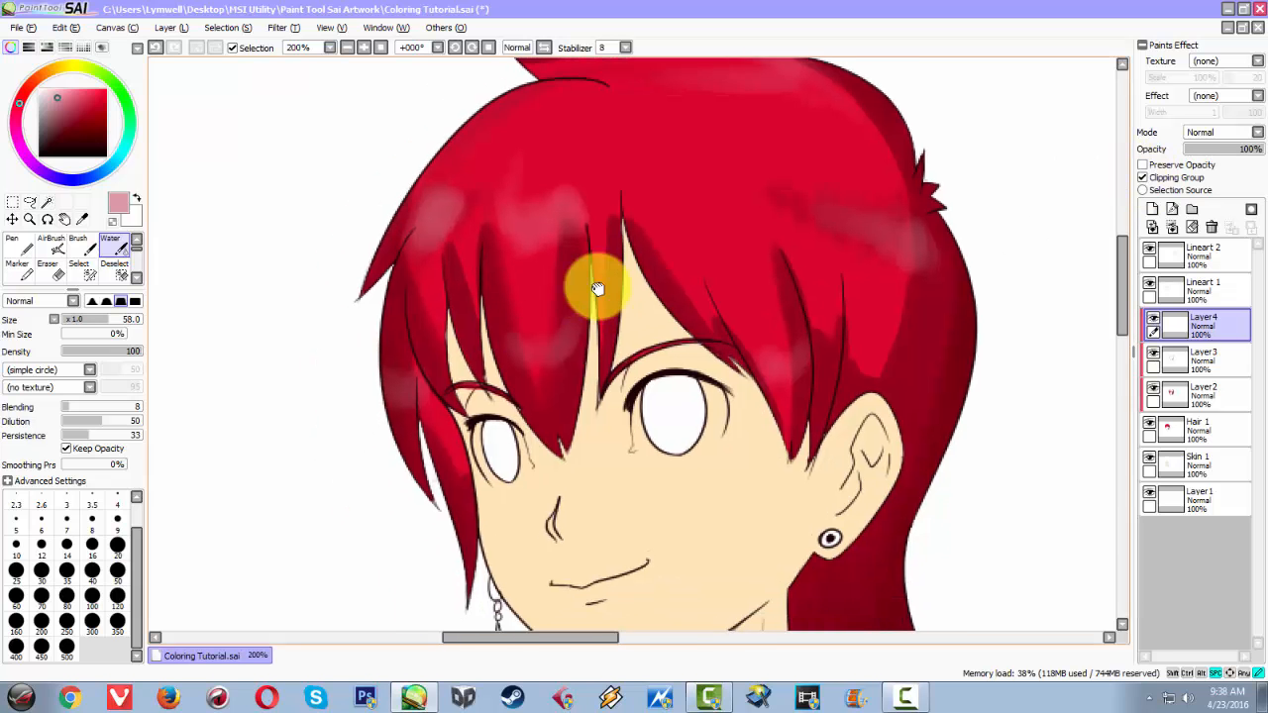
alt+click(438, 333)
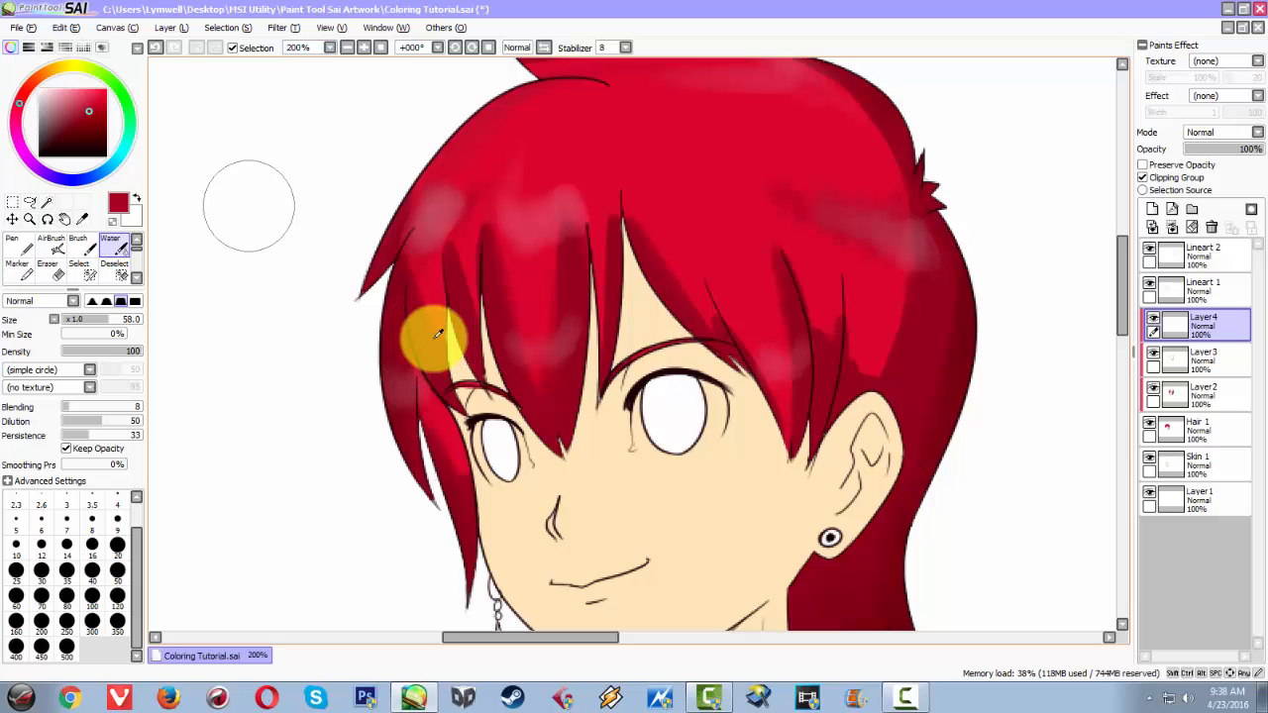
key(v)
mouse_move(695, 209)
mouse_down()
mouse_move(728, 193)
mouse_move(715, 193)
mouse_up()
drag(442, 299, 524, 248)
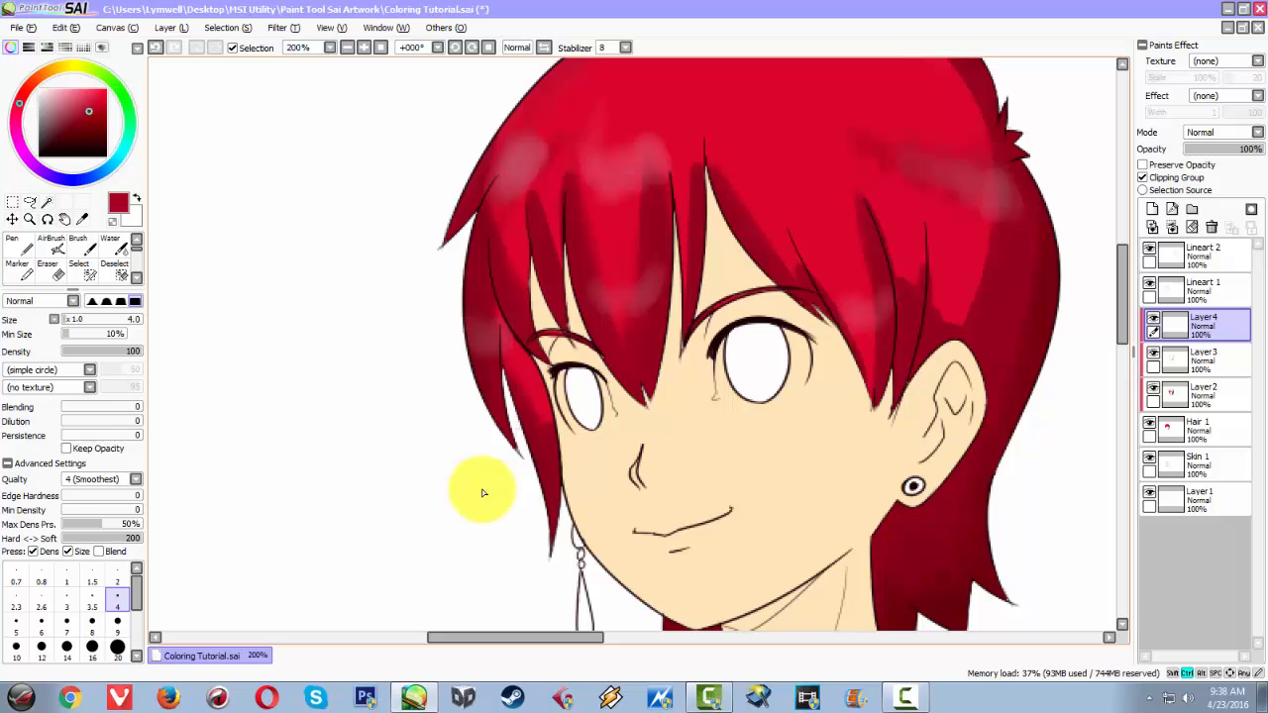
drag(648, 212, 582, 330)
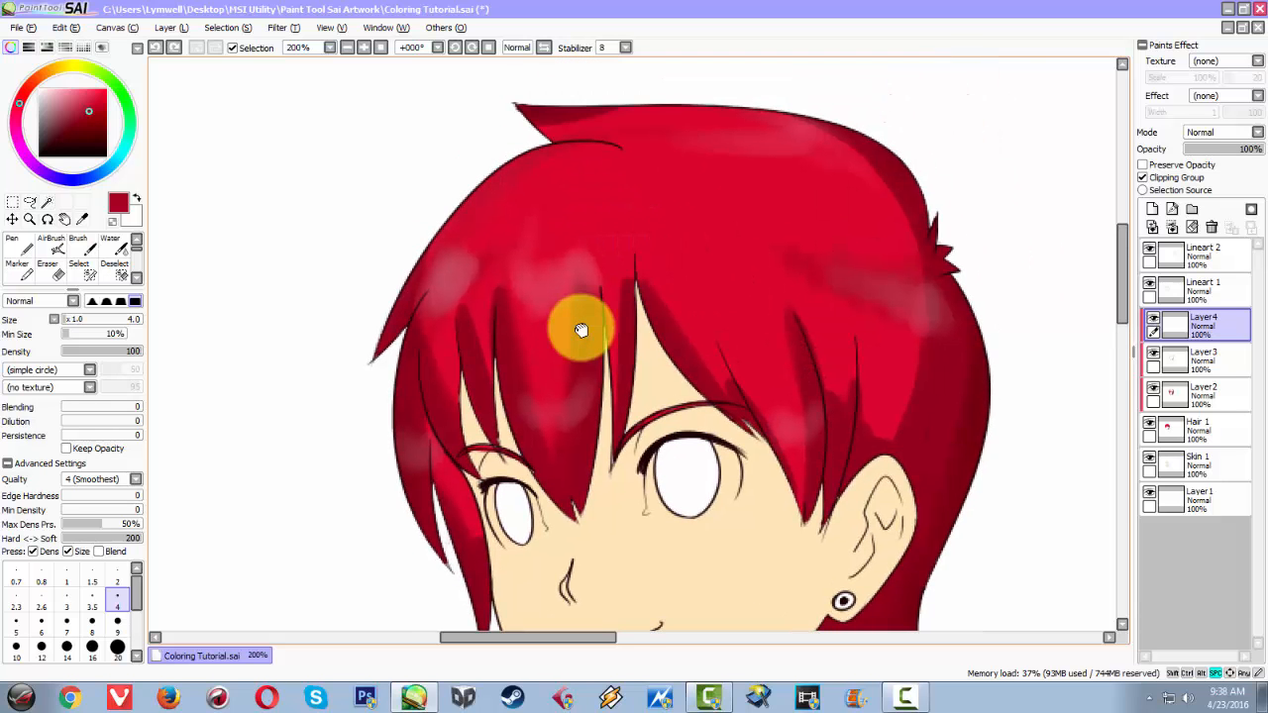
click(54, 90)
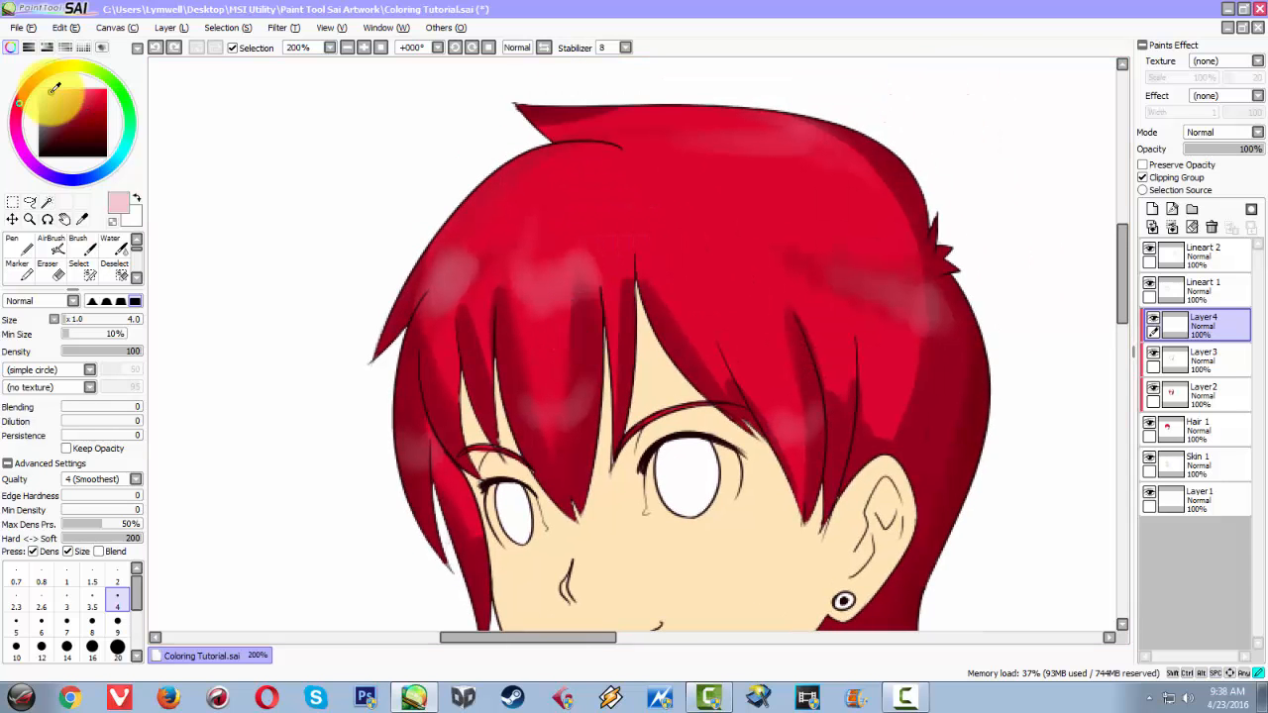
click(67, 96)
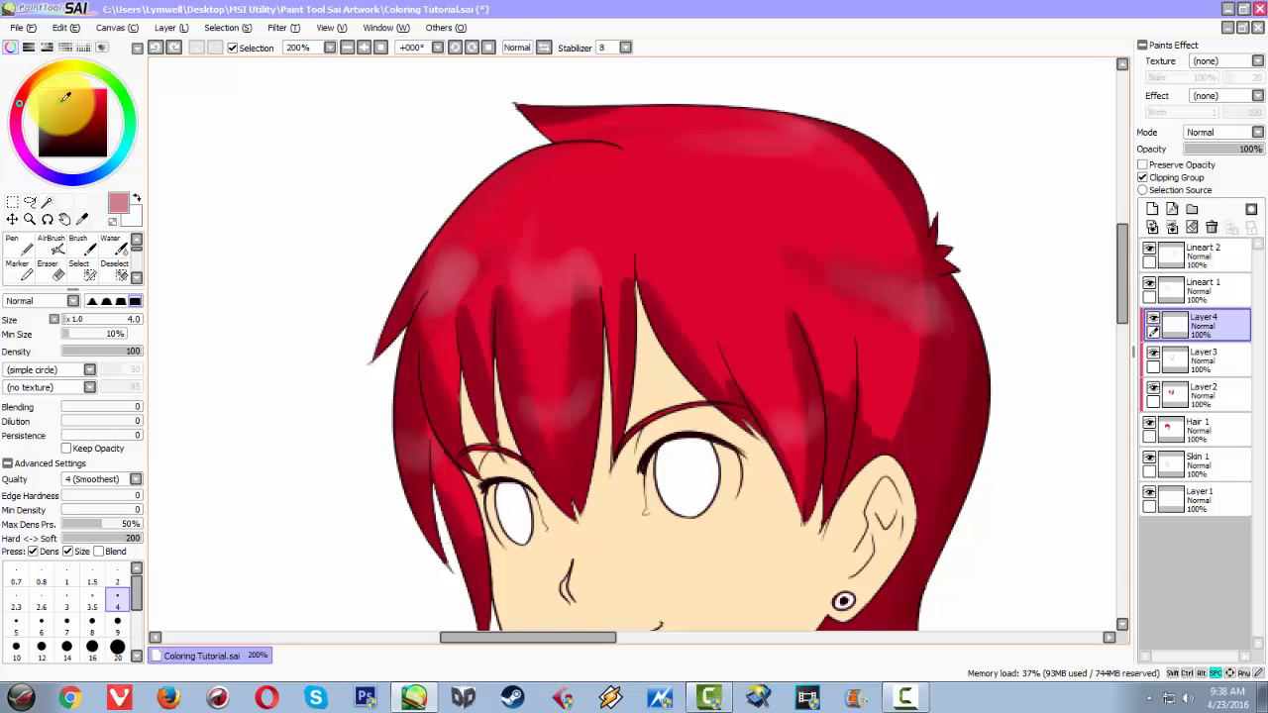
Draw thin pink highlight lines along the outer side locks beside the character's far eye.
drag(456, 337, 467, 269)
drag(432, 226, 458, 462)
key(ctrl+z)
mouse_move(446, 225)
mouse_down()
mouse_move(451, 469)
mouse_move(453, 353)
mouse_up()
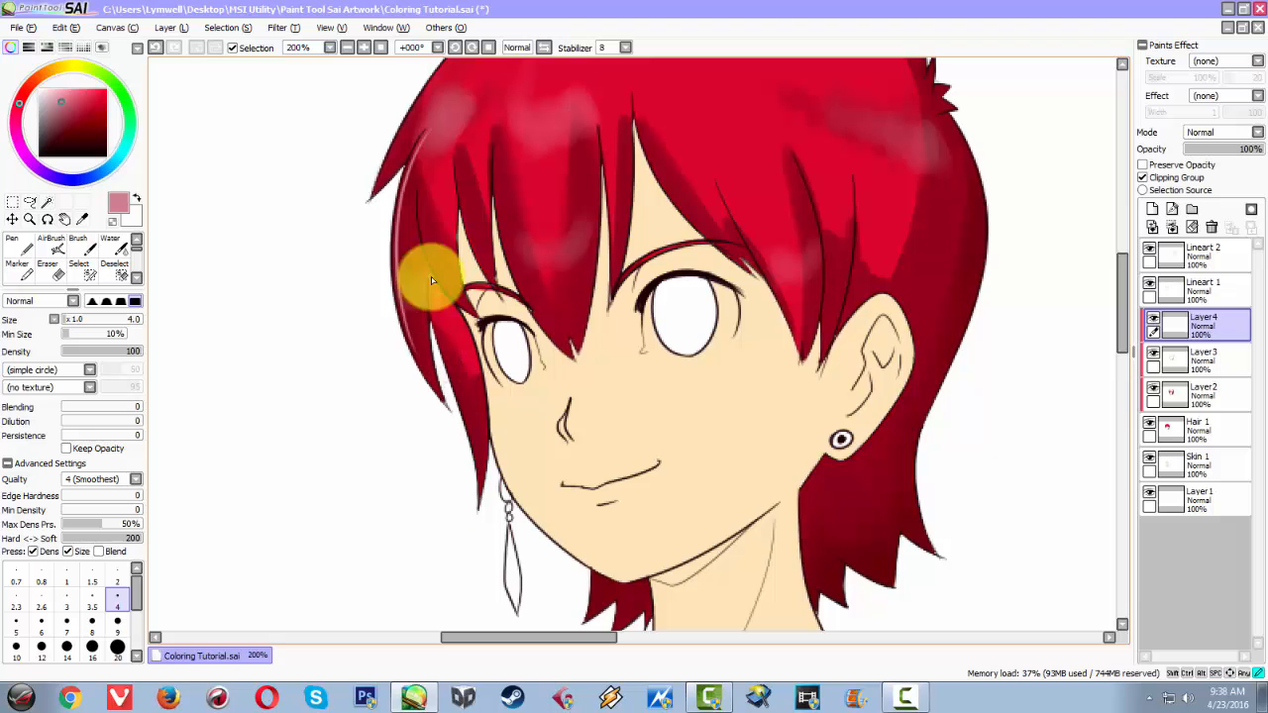
drag(432, 305, 470, 426)
drag(465, 325, 472, 370)
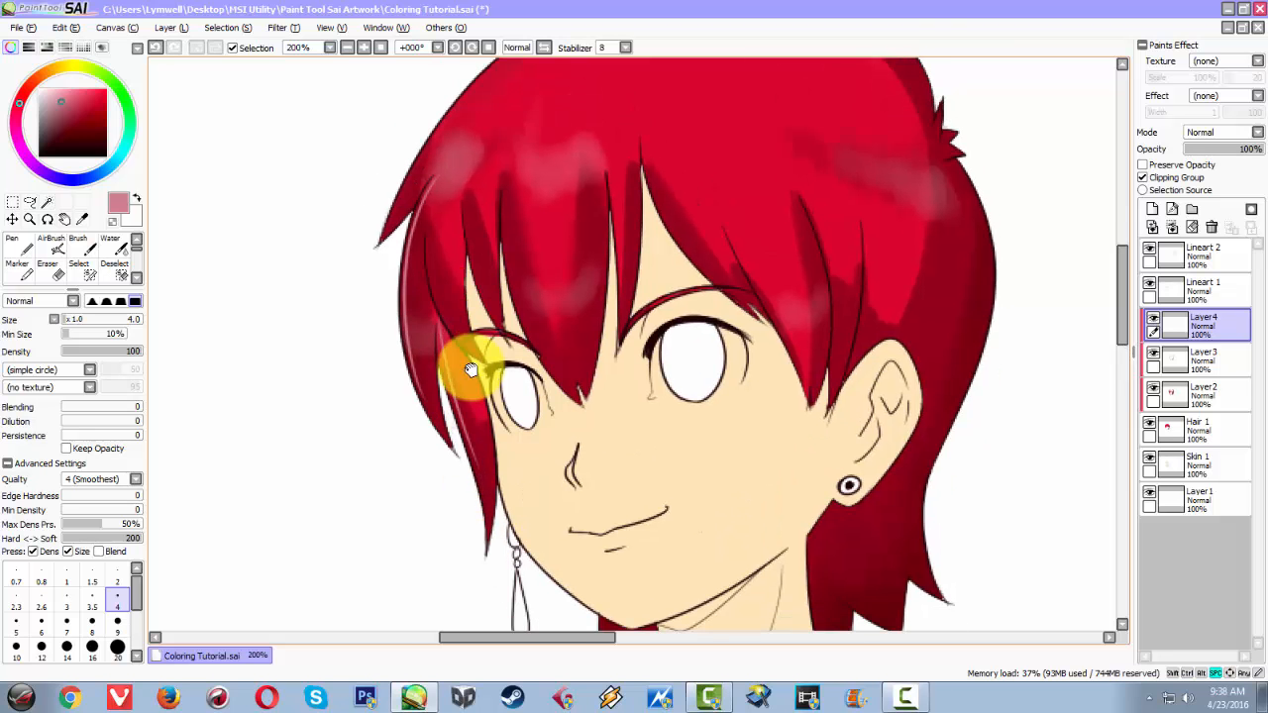
Draw thin pink highlight lines down both edges of the large central bang.
drag(522, 154, 551, 365)
key(ctrl+z)
drag(520, 148, 566, 359)
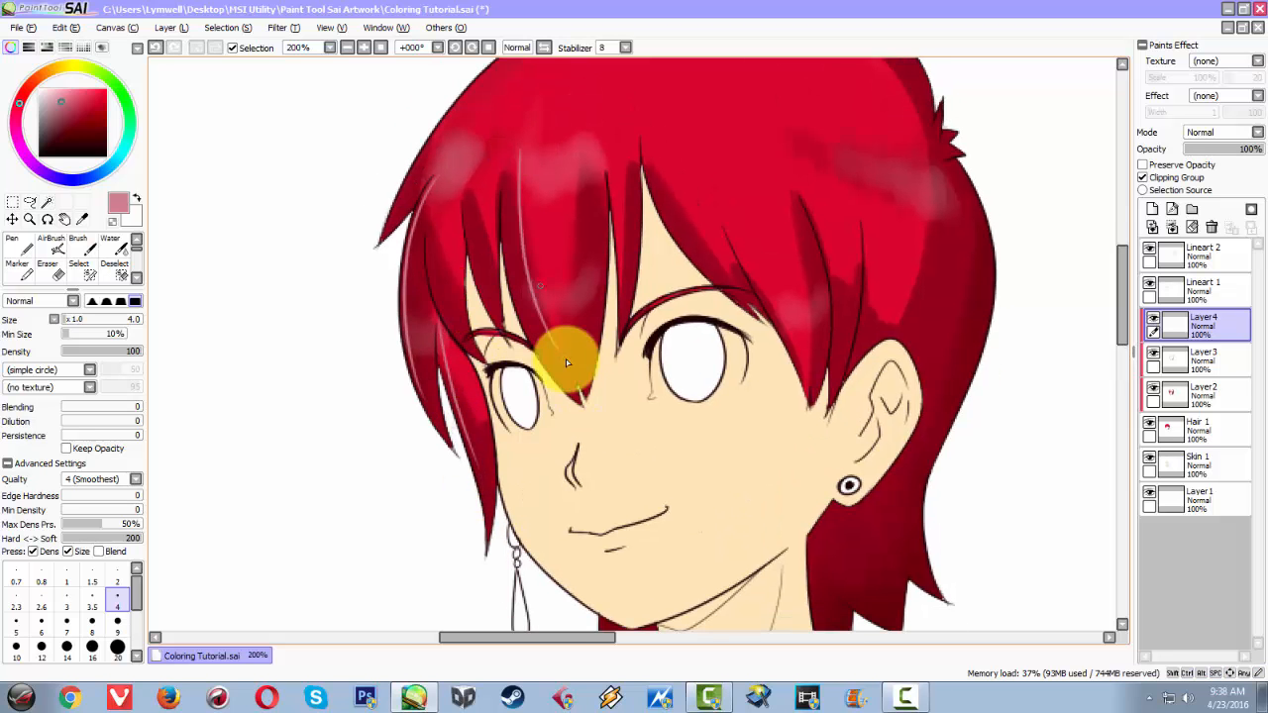
drag(520, 284, 578, 395)
key(ctrl+z)
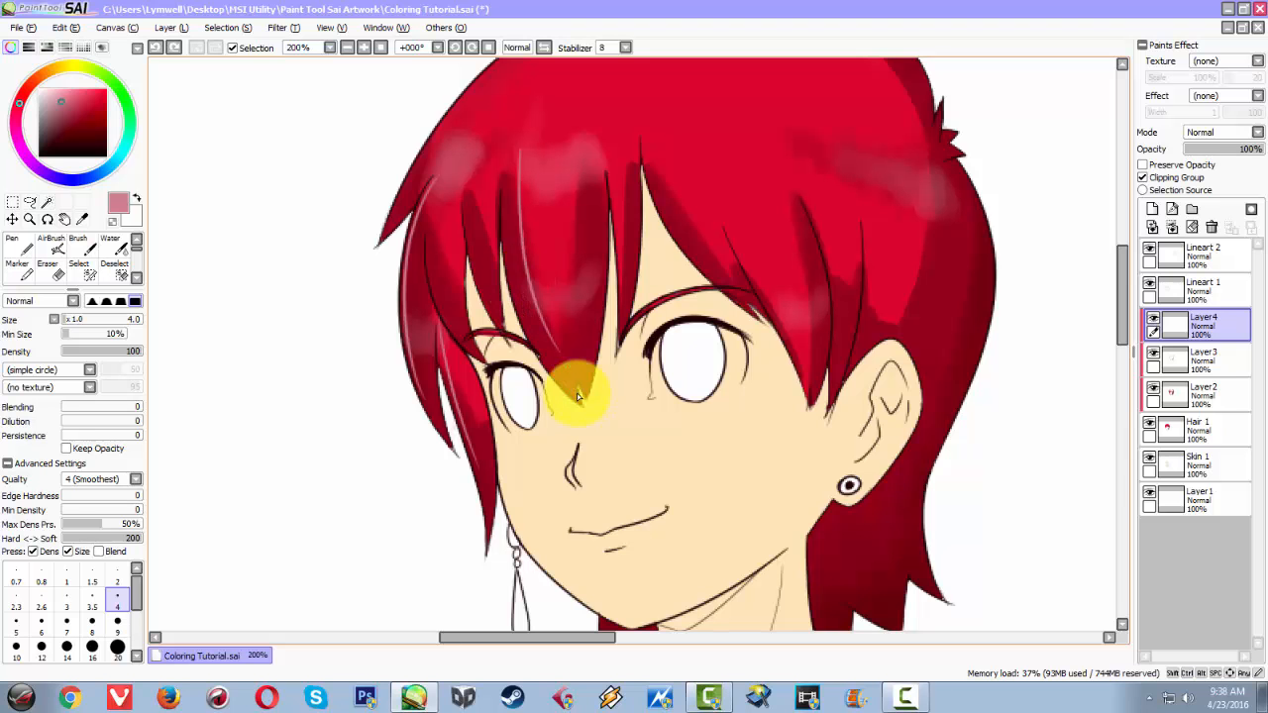
drag(607, 159, 589, 346)
drag(583, 248, 595, 317)
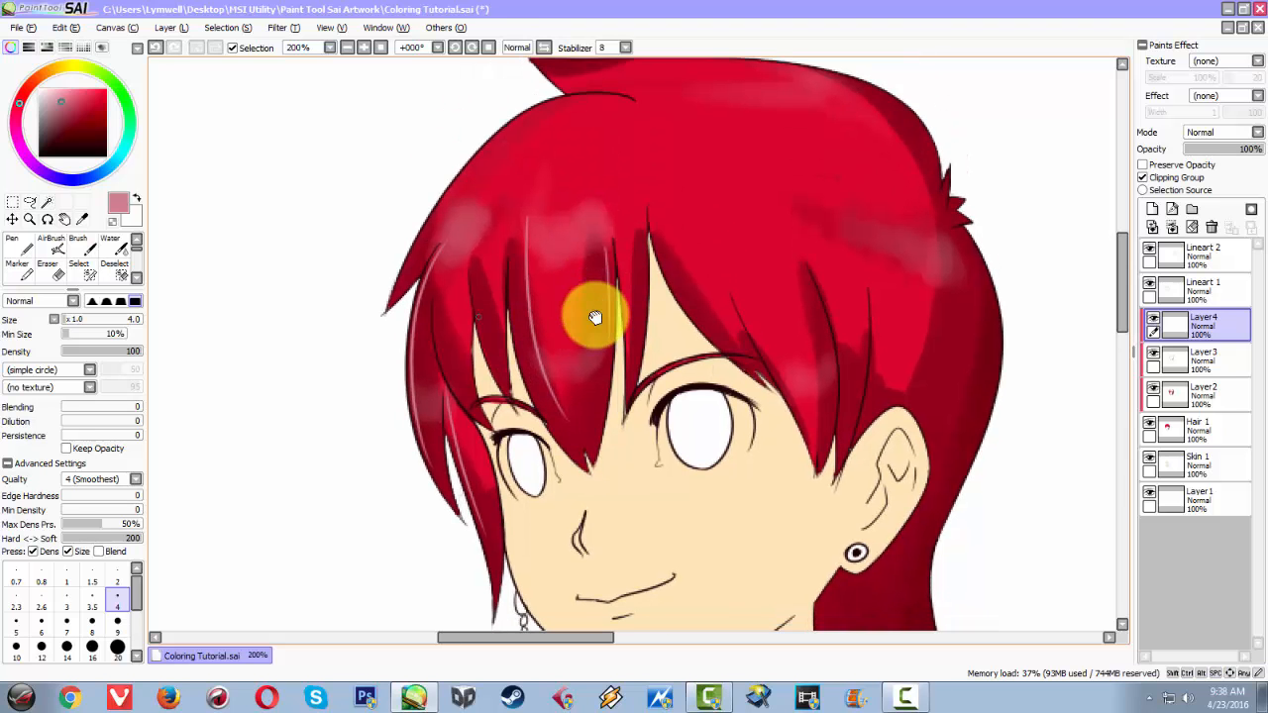
Draw two curved pink highlight lines down the pointed strands in front of the ear.
drag(501, 416, 443, 254)
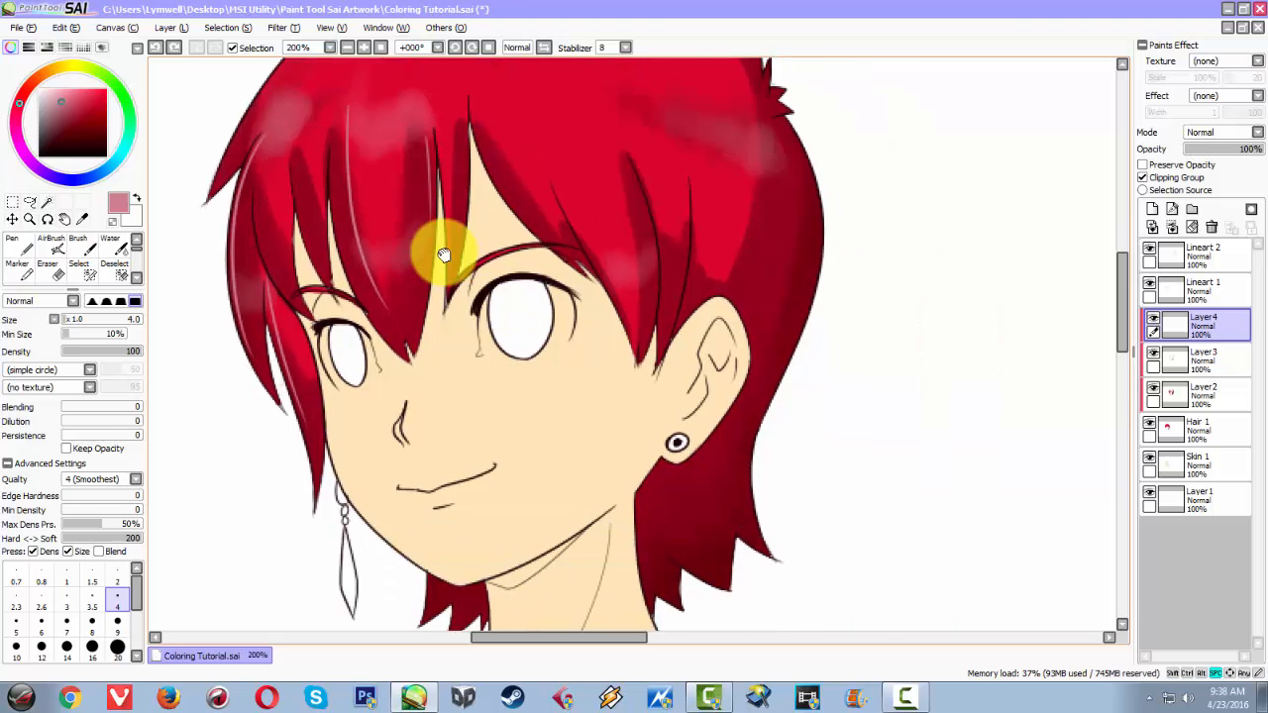
drag(607, 140, 652, 282)
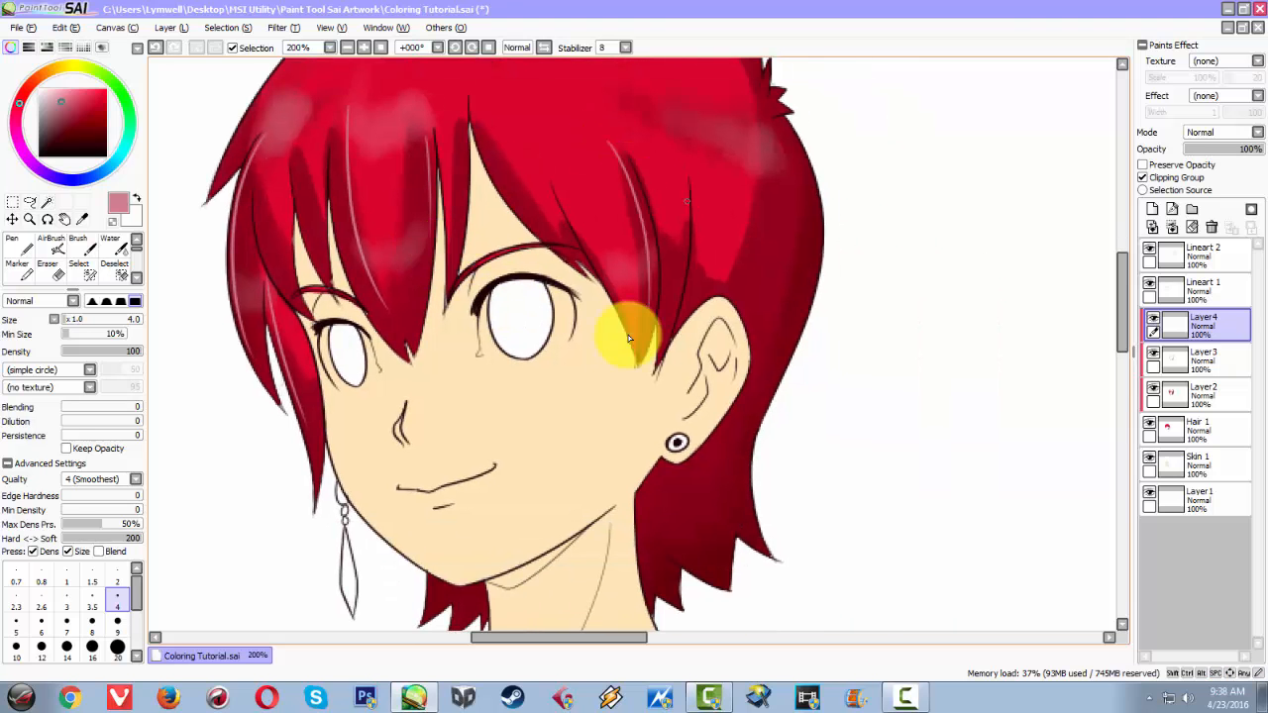
drag(665, 189, 741, 335)
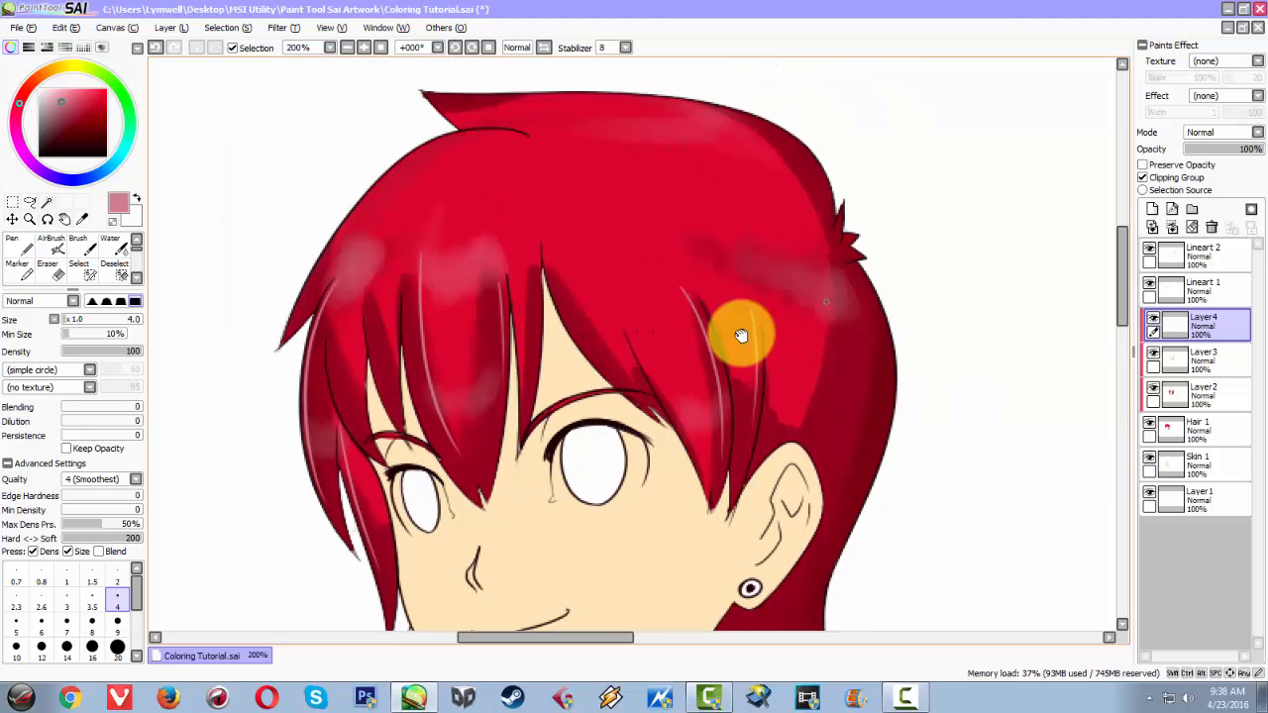
drag(718, 270, 698, 242)
key(ctrl+z)
drag(598, 262, 739, 289)
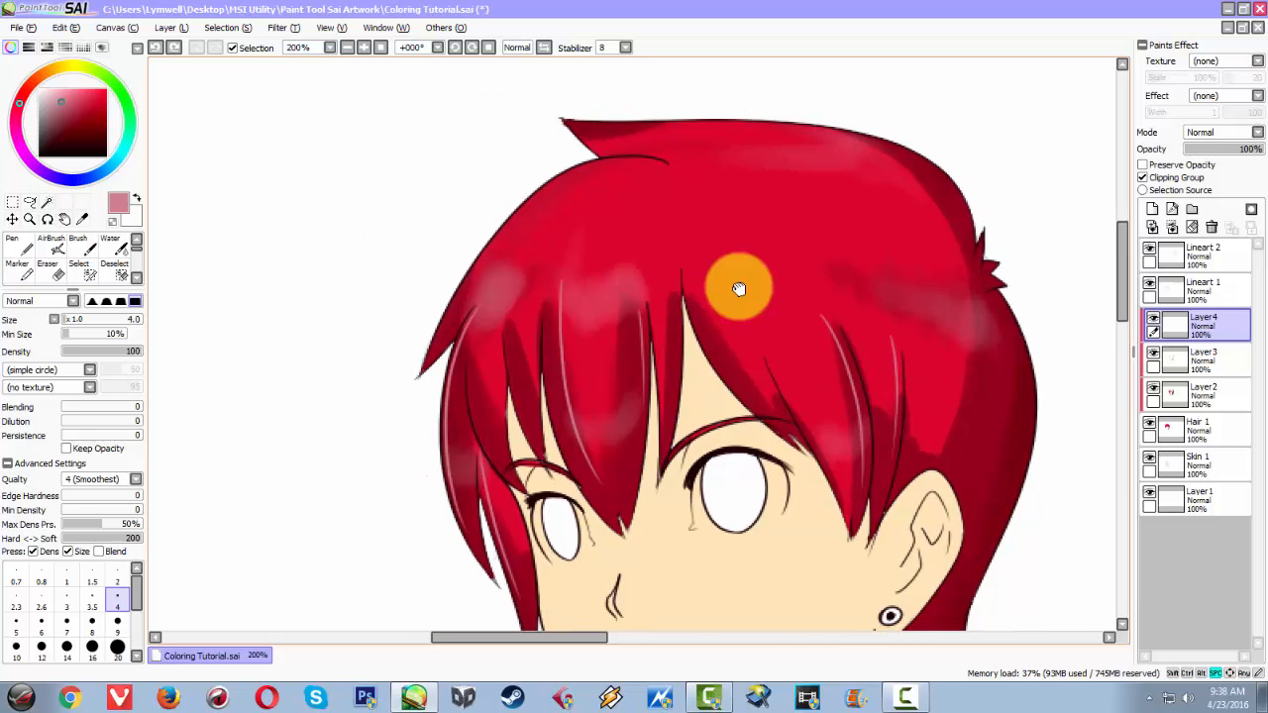
drag(583, 281, 589, 323)
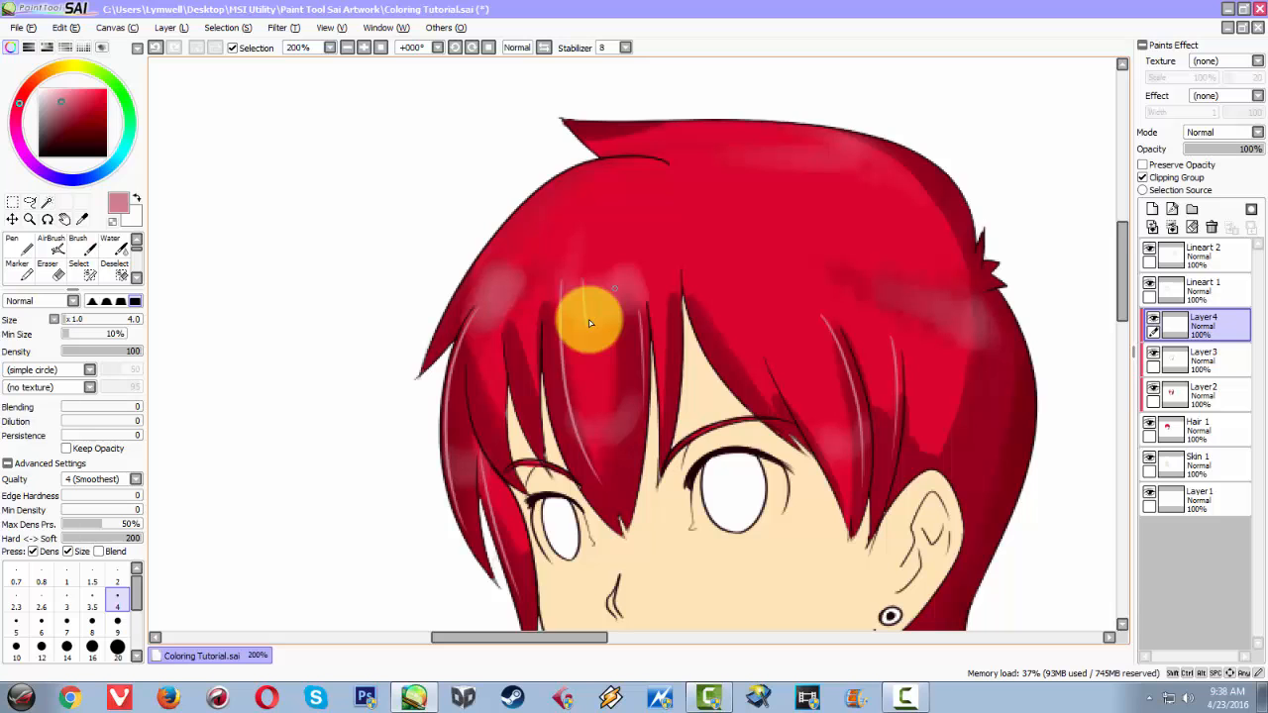
drag(618, 273, 619, 319)
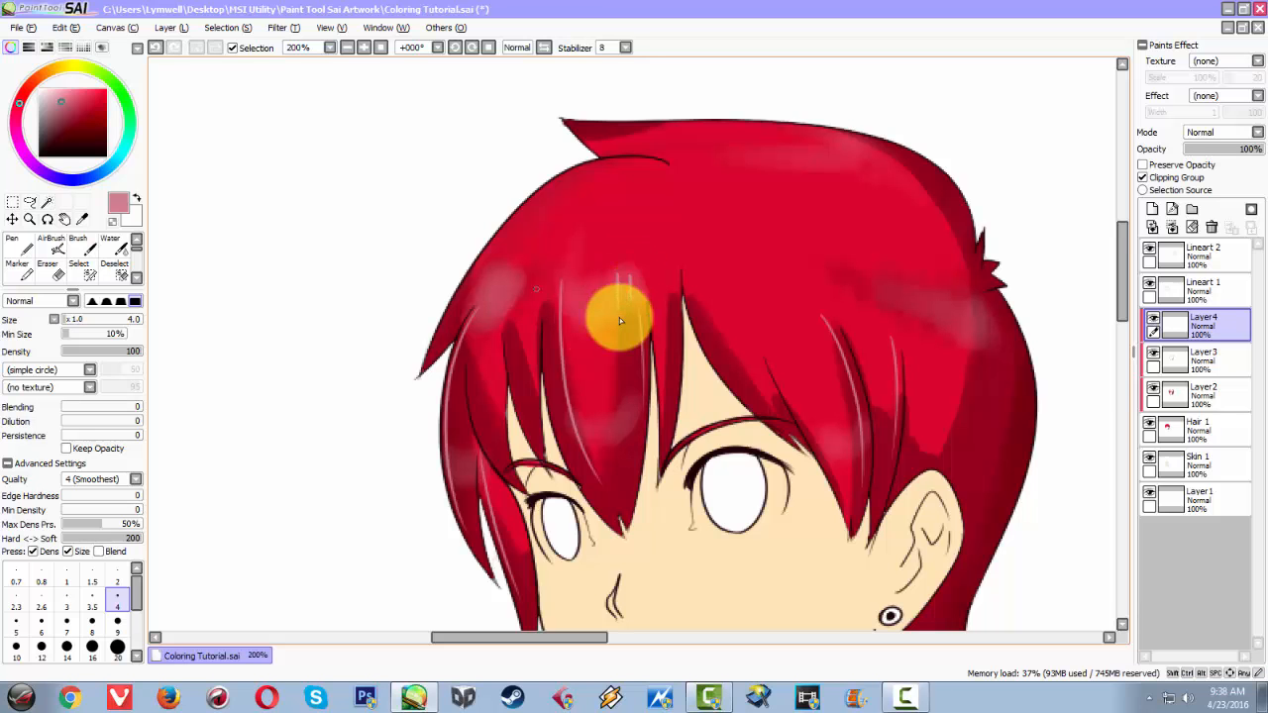
key(ctrl+z)
mouse_move(509, 284)
mouse_down()
mouse_move(519, 402)
mouse_move(514, 341)
mouse_up()
key(ctrl+z)
drag(649, 479, 532, 274)
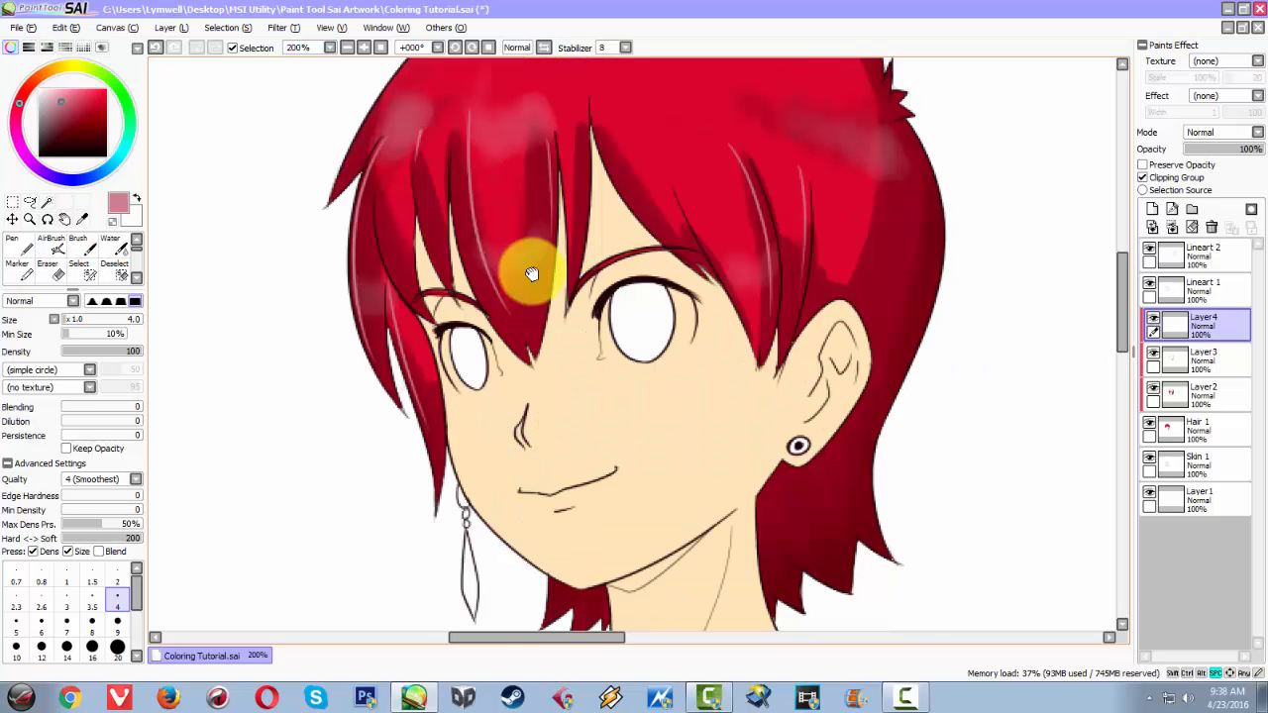
scroll(586, 297, down, 4)
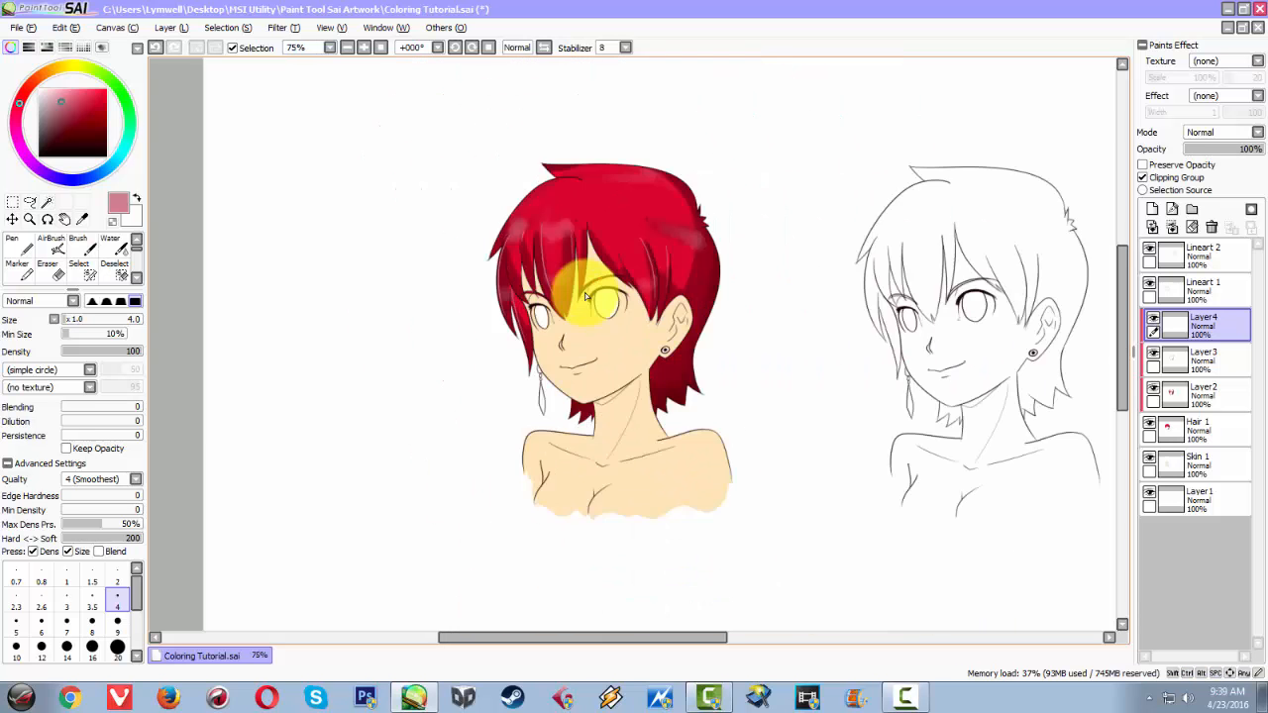
scroll(586, 296, up, 4)
drag(586, 296, 575, 354)
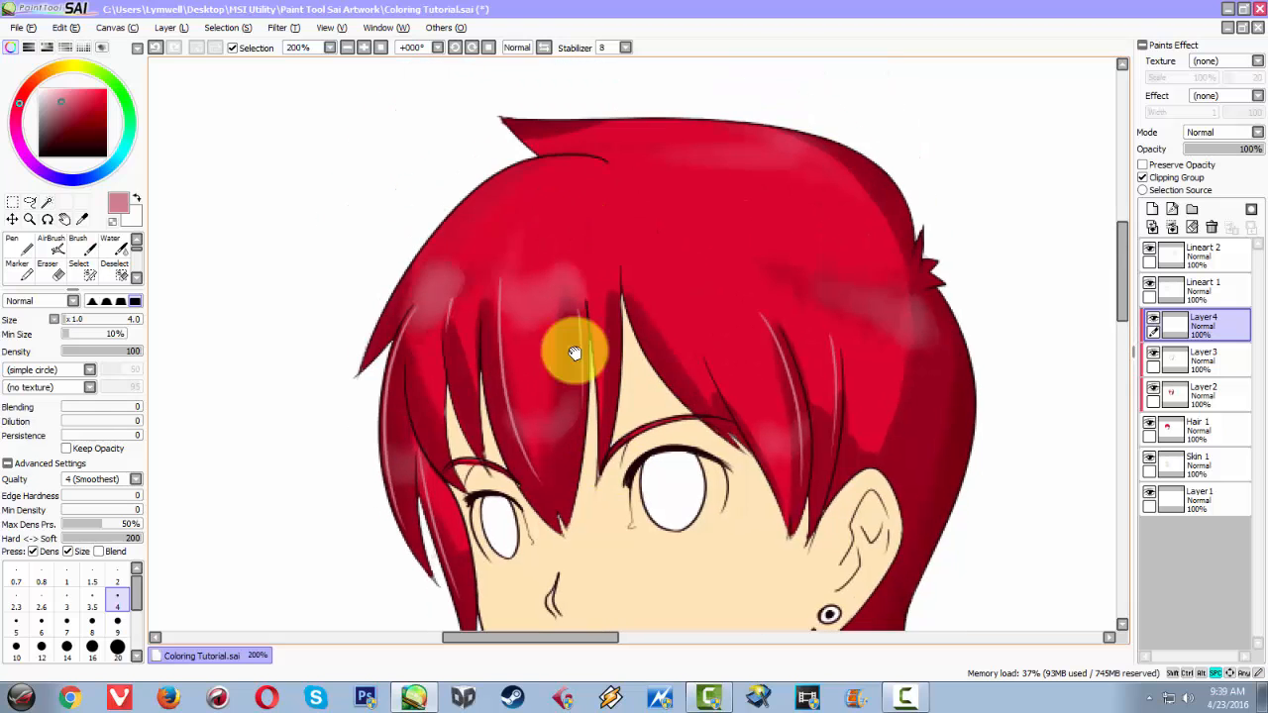
drag(570, 157, 452, 214)
key(ctrl+z)
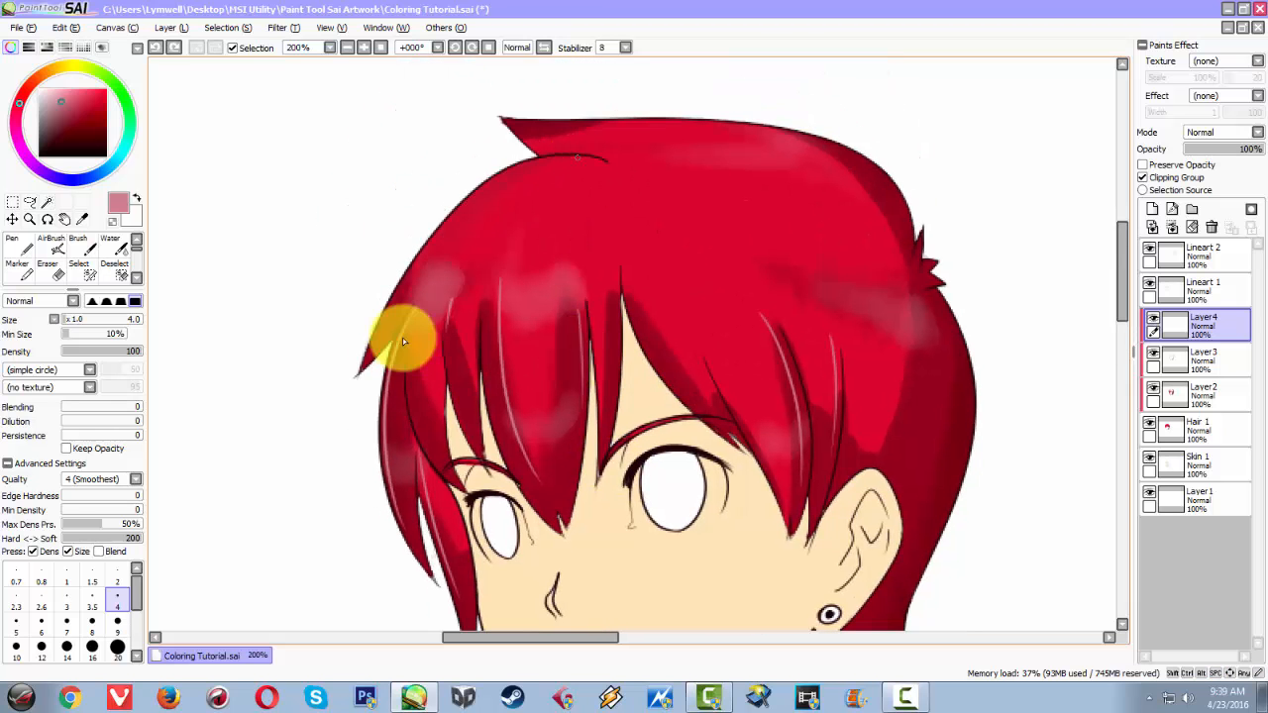
Draw thin pink highlight lines along the outer curve of the front hair and along the top edge of the head.
drag(584, 157, 440, 228)
key(ctrl+z)
drag(525, 159, 421, 259)
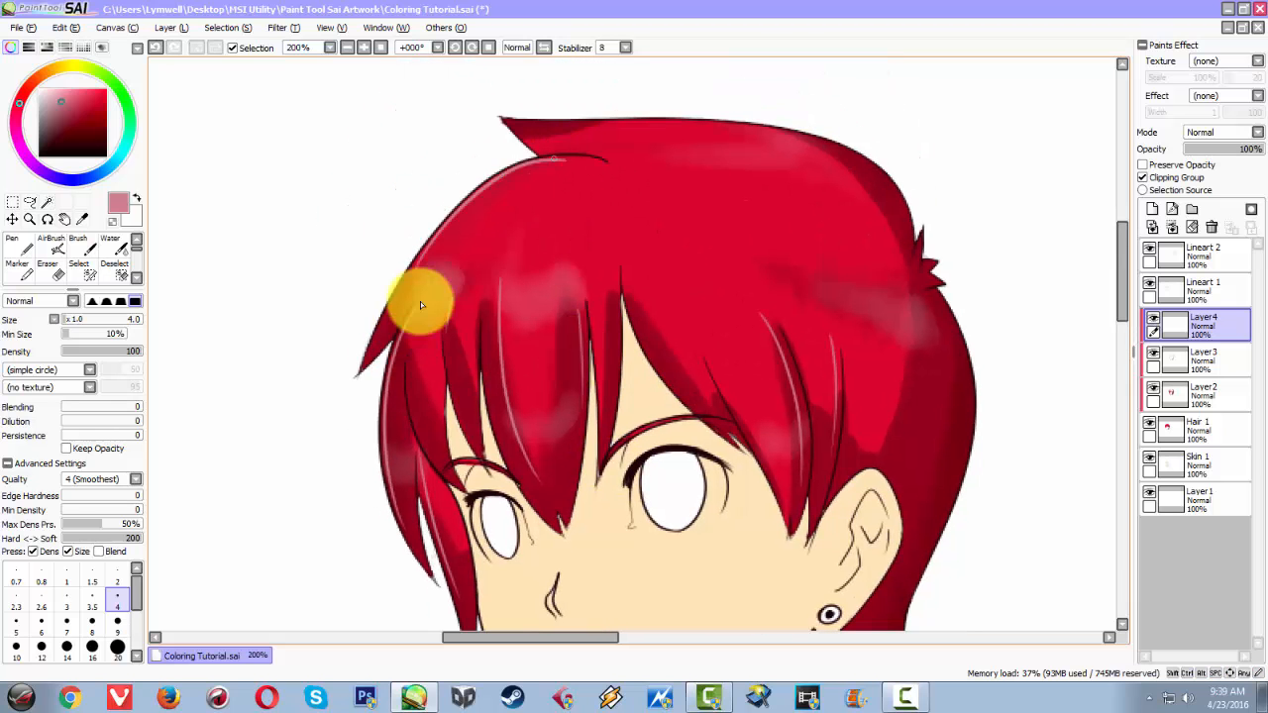
drag(616, 132, 822, 185)
key(ctrl+z)
drag(613, 133, 855, 179)
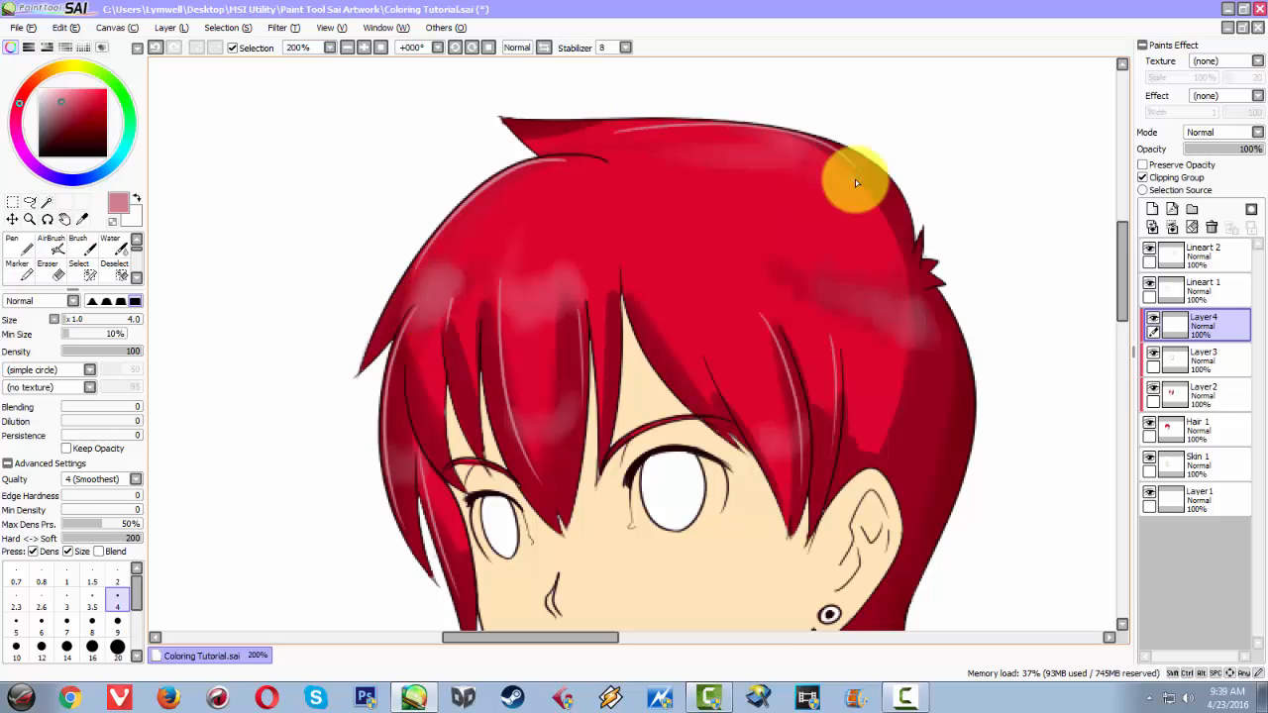
drag(858, 257, 708, 149)
mouse_move(775, 187)
mouse_down()
mouse_move(779, 241)
mouse_move(767, 250)
mouse_up()
key(ctrl+z)
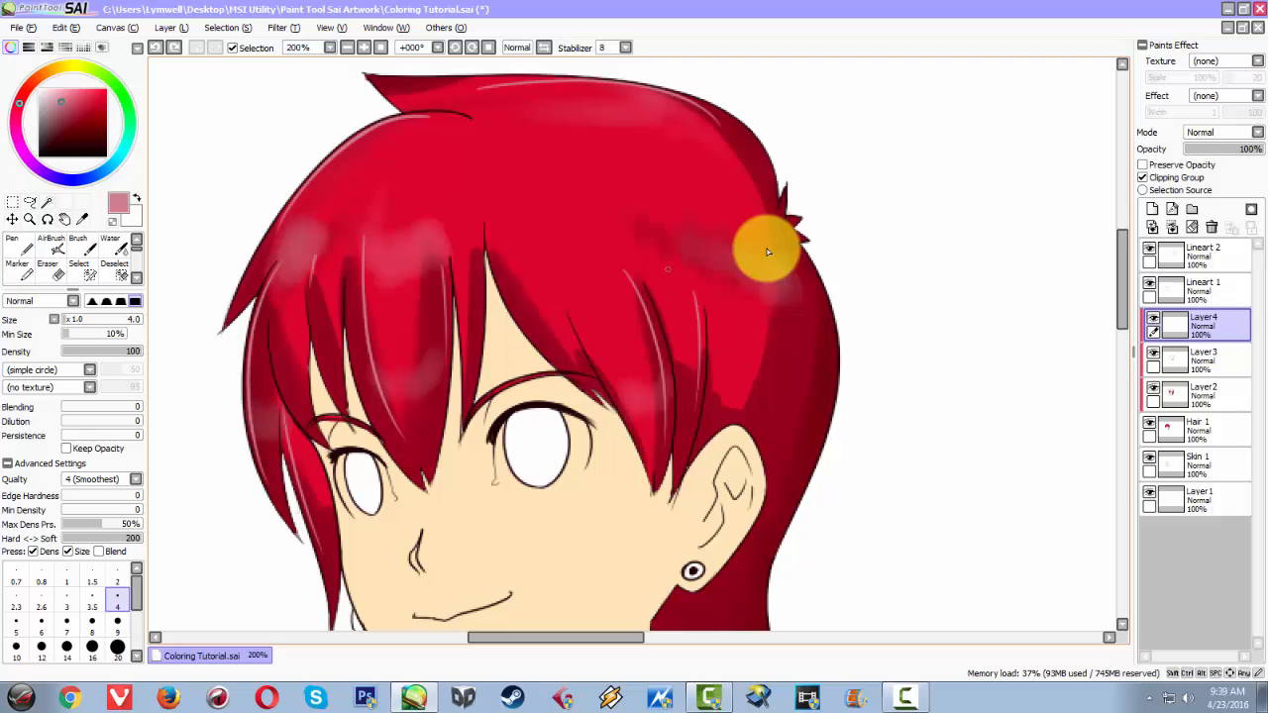
Examine the shading and highlights of the hair, both close up and on the whole figure.
scroll(661, 359, down, 3)
scroll(661, 358, up, 3)
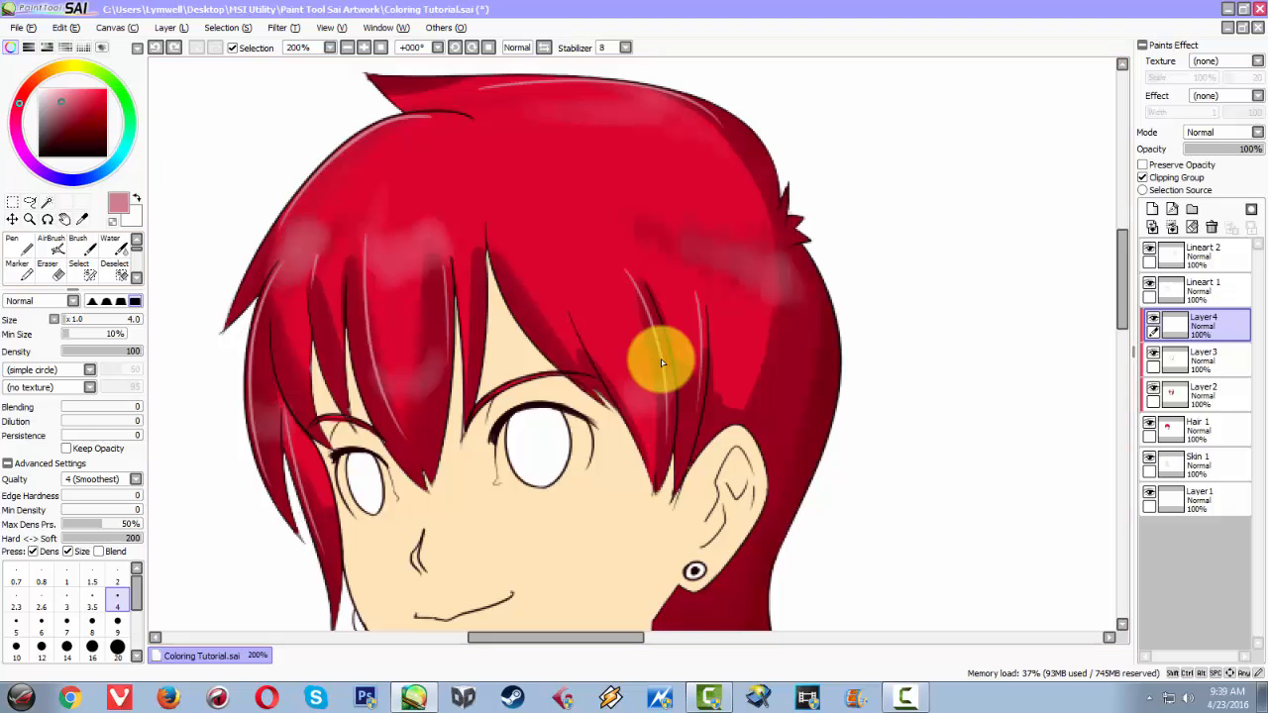
click(20, 269)
mouse_move(398, 228)
mouse_down()
mouse_move(476, 212)
mouse_move(268, 205)
mouse_move(278, 183)
mouse_move(351, 220)
mouse_move(530, 217)
mouse_up()
drag(364, 201, 500, 198)
mouse_move(599, 212)
mouse_down()
mouse_move(744, 189)
mouse_move(698, 232)
mouse_move(603, 259)
mouse_move(491, 227)
mouse_move(496, 164)
mouse_move(576, 184)
mouse_move(585, 234)
mouse_move(497, 206)
mouse_move(675, 191)
mouse_move(683, 142)
mouse_up()
scroll(679, 144, down, 2)
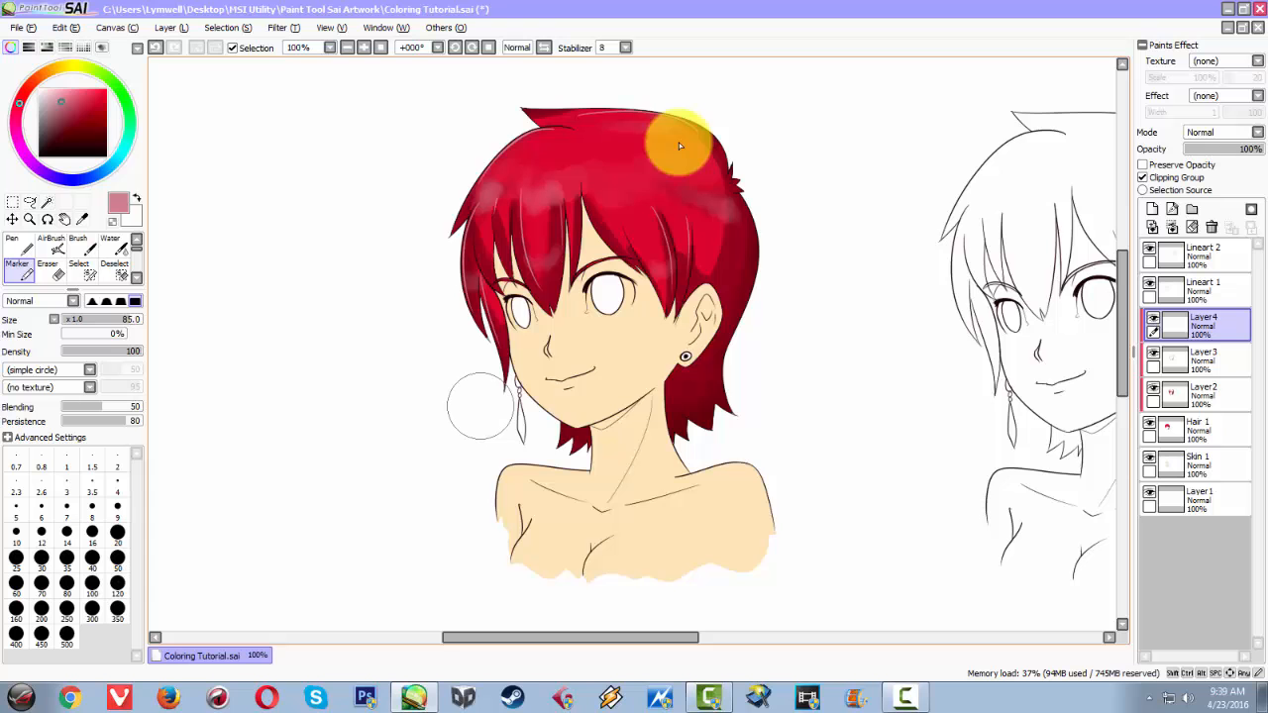
scroll(481, 407, down, 1)
scroll(481, 409, up, 3)
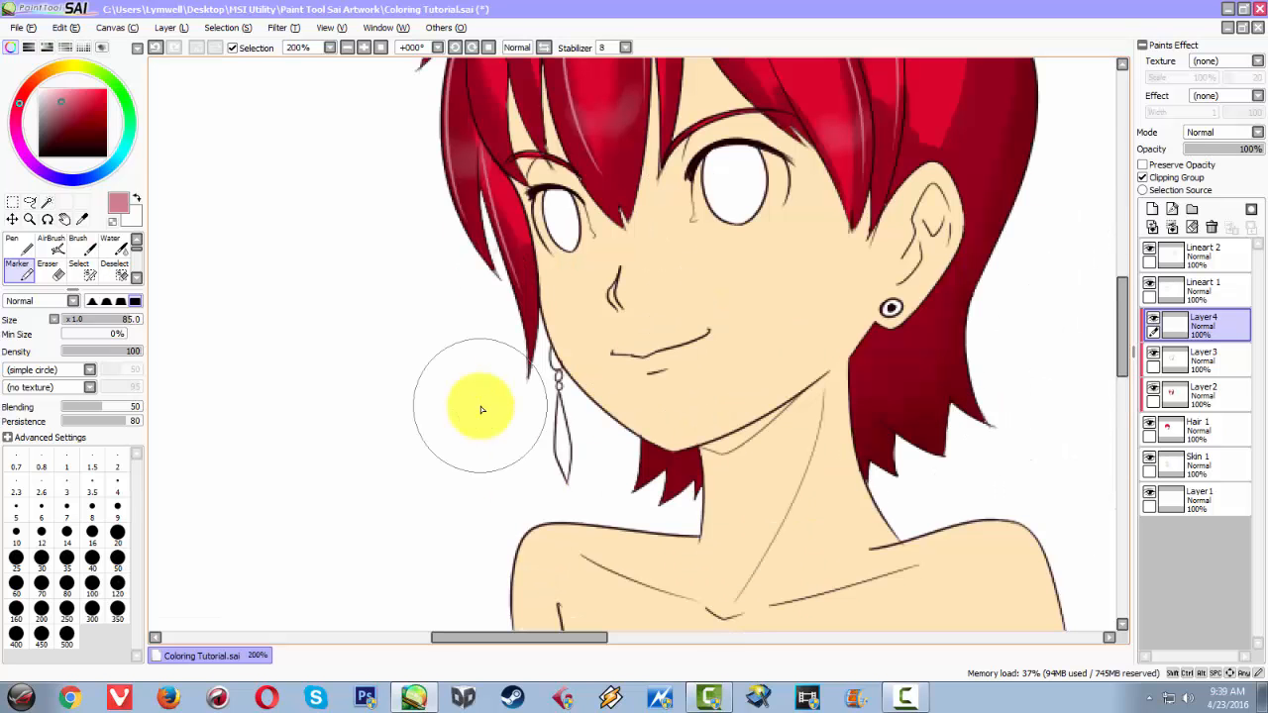
key(space)
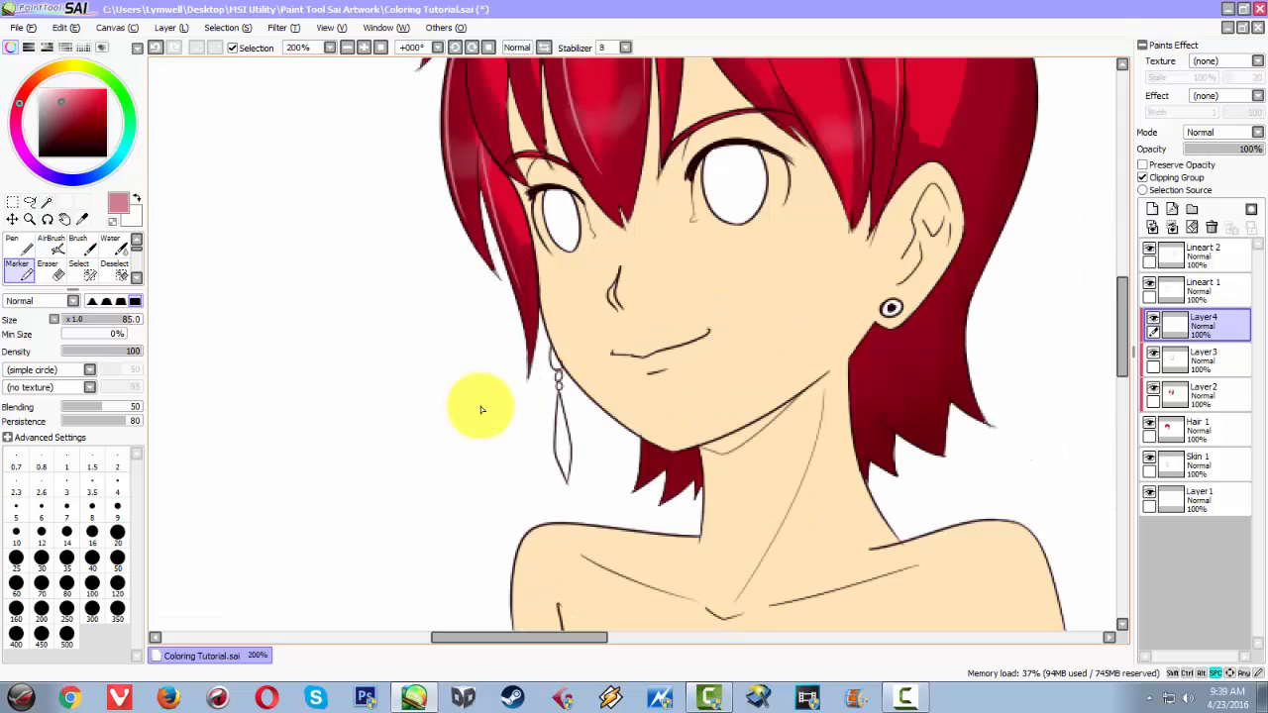
Add a new layer directly above the Skin 1 layer and clip it to that layer.
click(1170, 457)
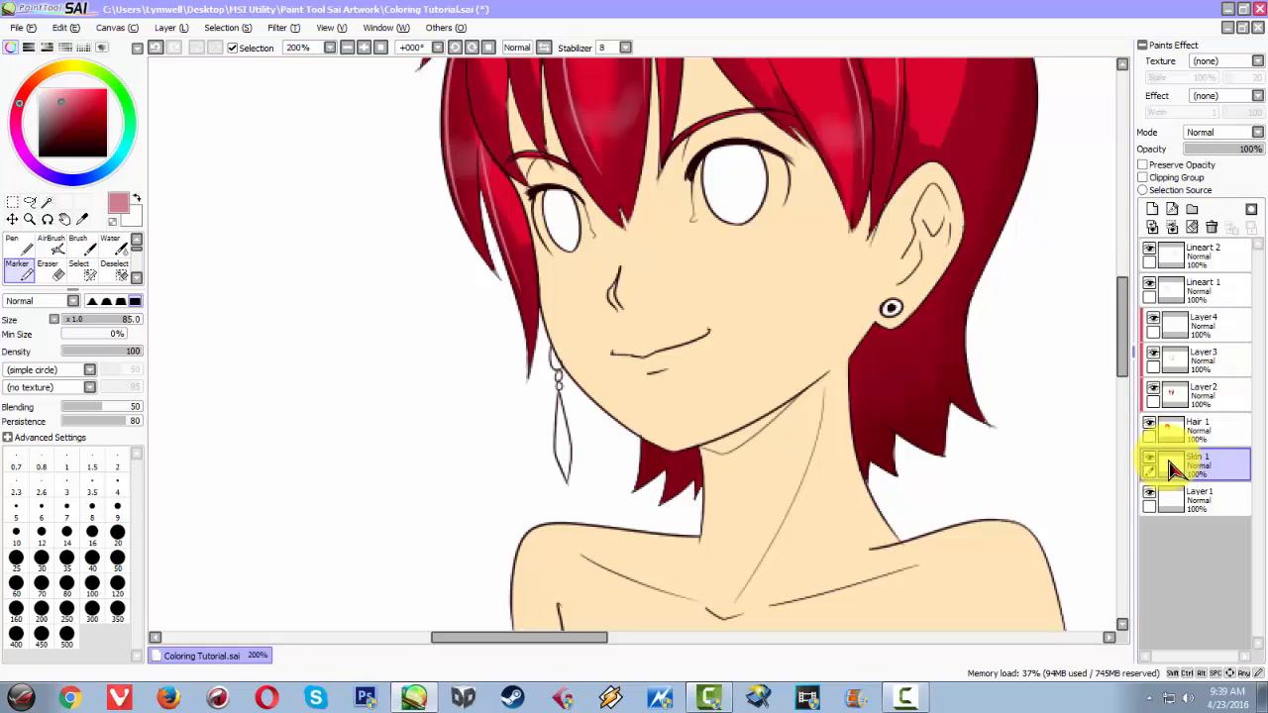
click(1154, 210)
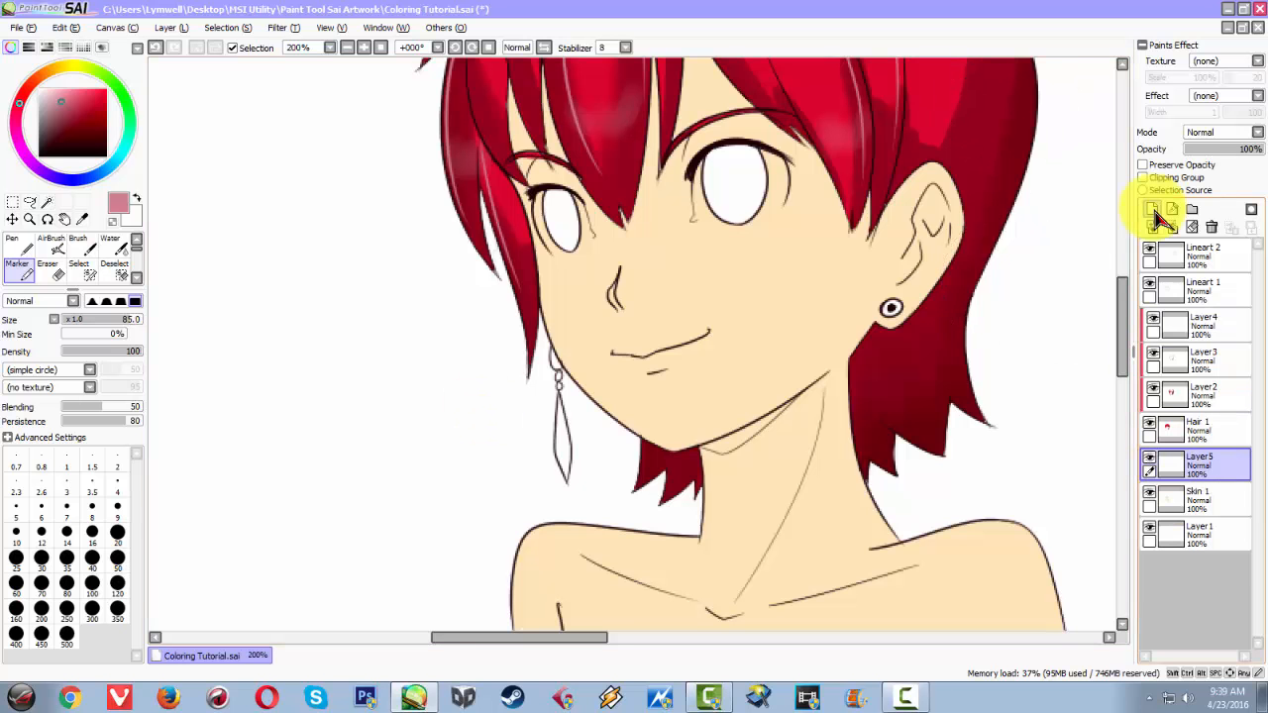
click(1145, 179)
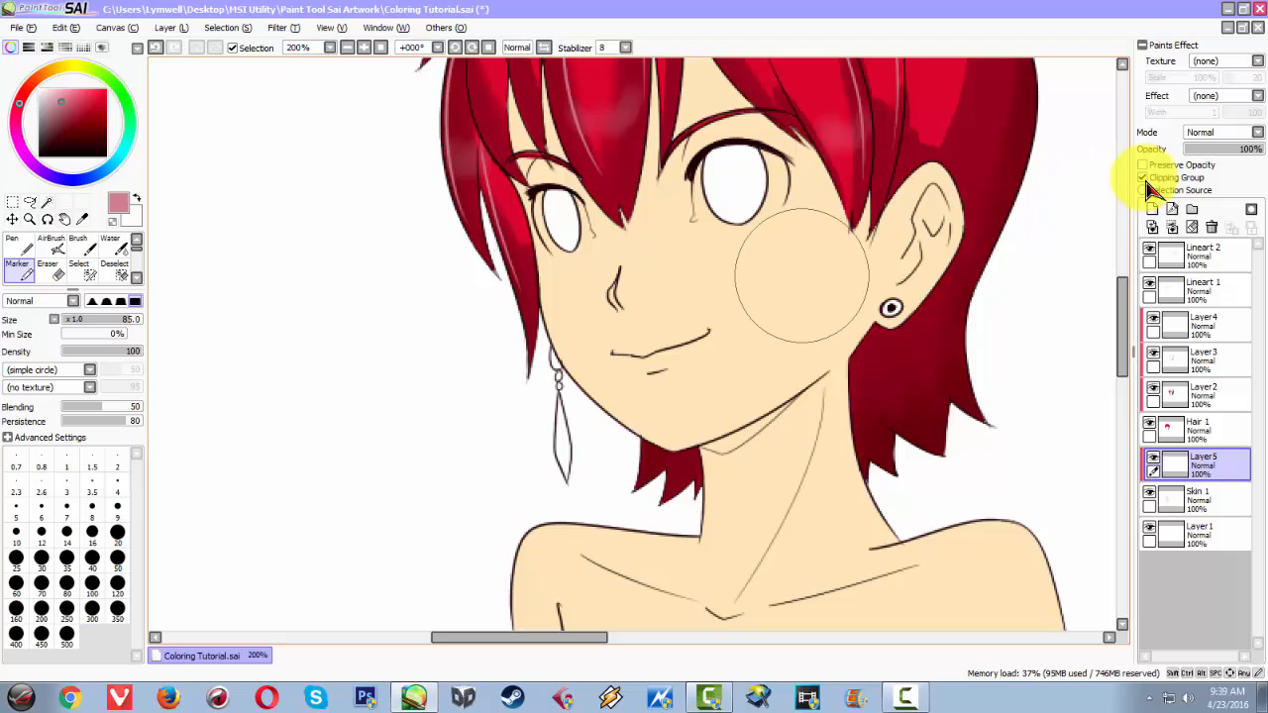
Sample the peach skin tone and choose a more saturated light orange from it as the skin shadow colour.
key(alt)
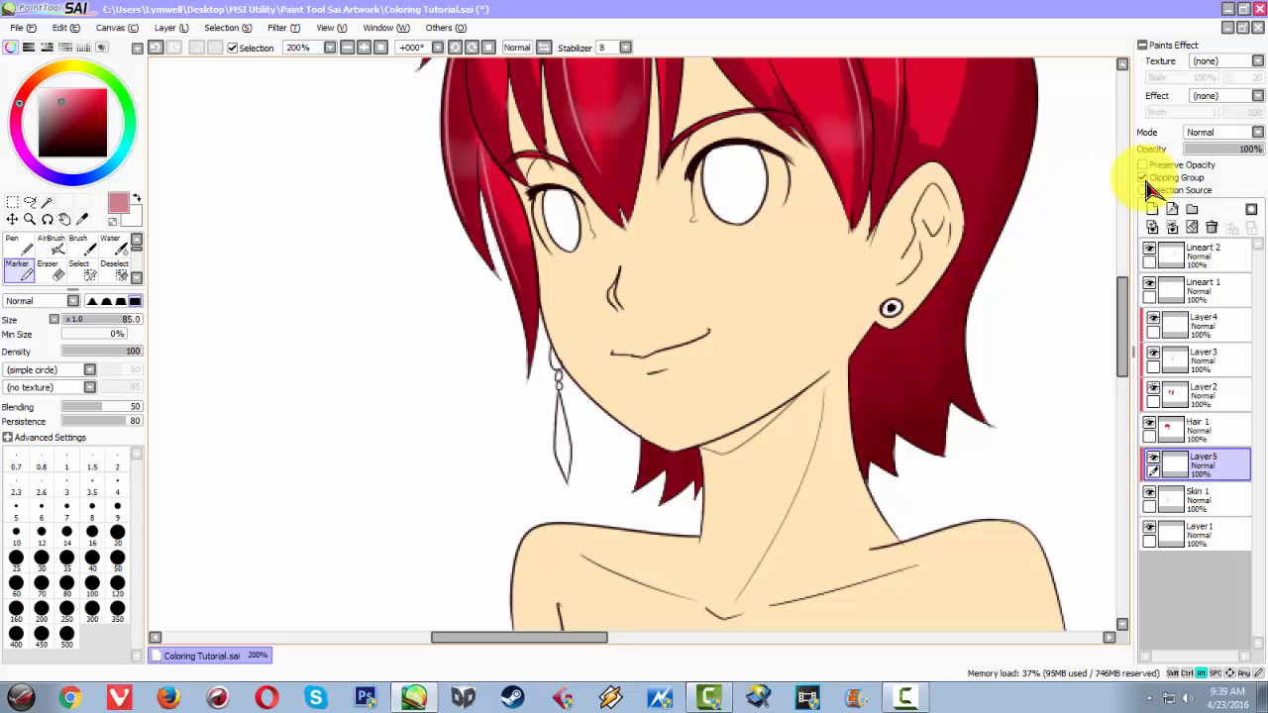
alt+click(731, 255)
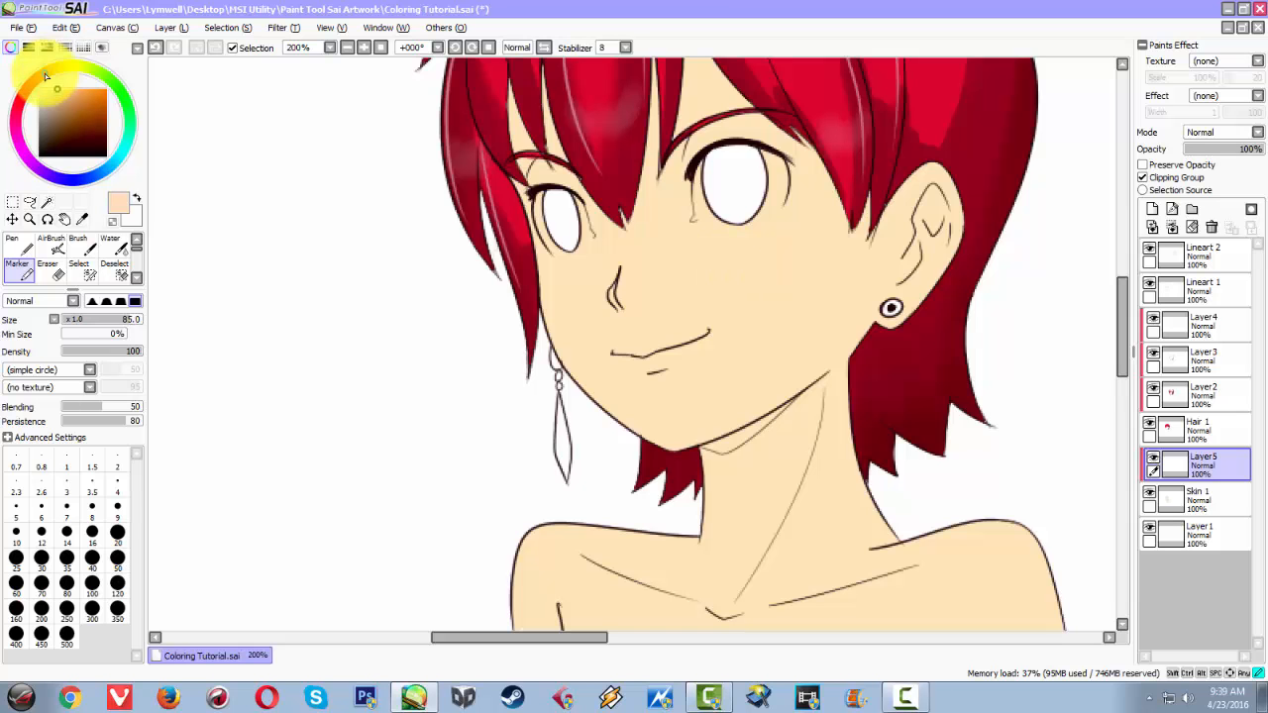
click(60, 89)
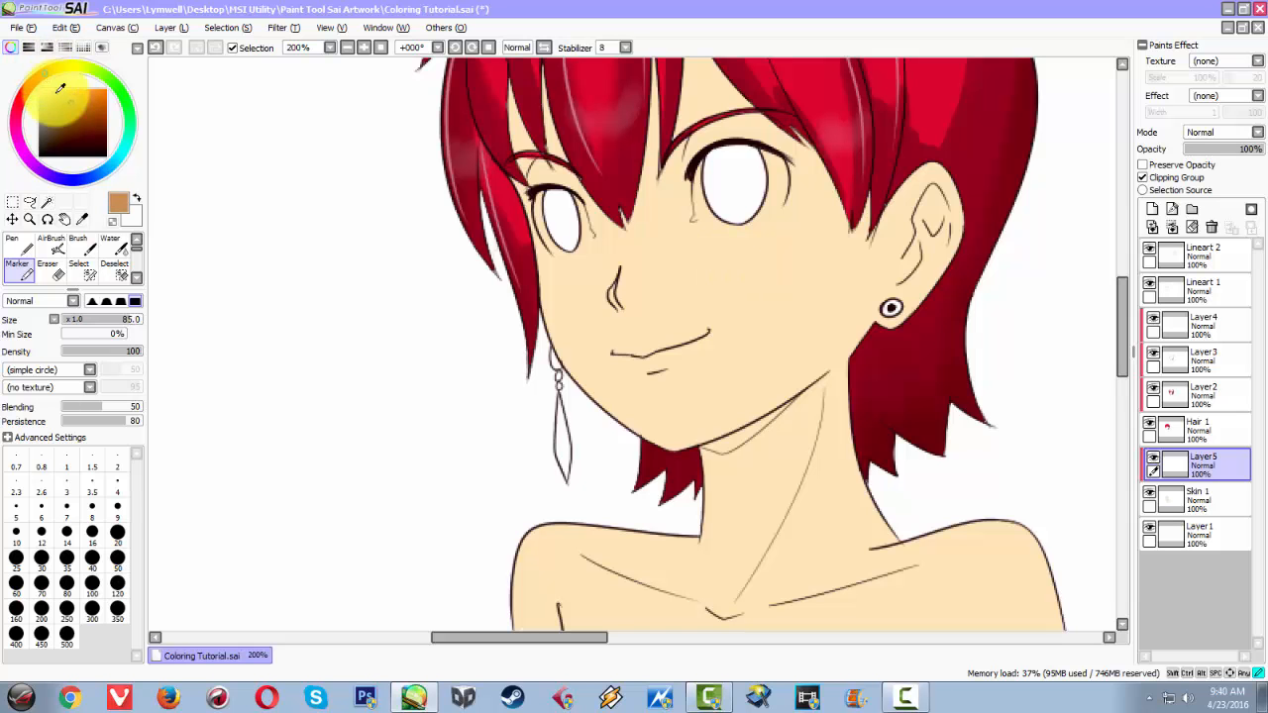
click(74, 94)
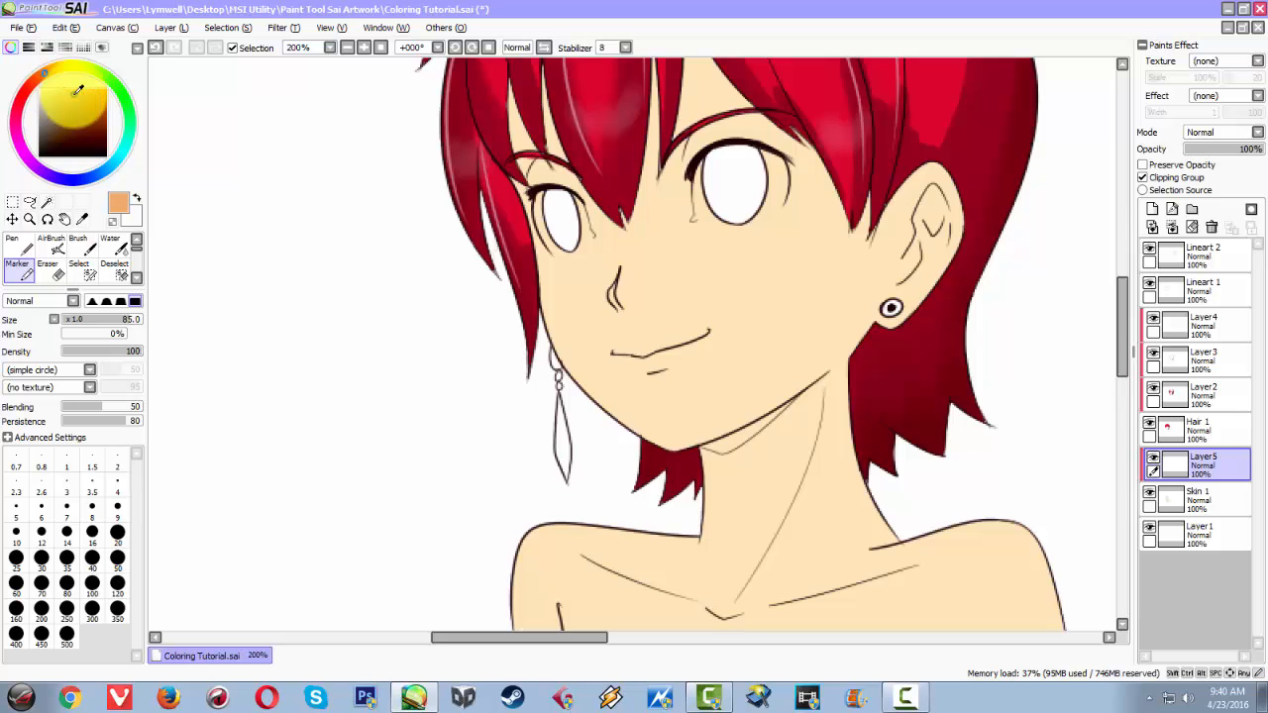
key(space)
mouse_move(406, 311)
mouse_down()
mouse_move(317, 390)
mouse_move(403, 184)
mouse_move(303, 340)
mouse_move(368, 269)
mouse_move(407, 315)
mouse_up()
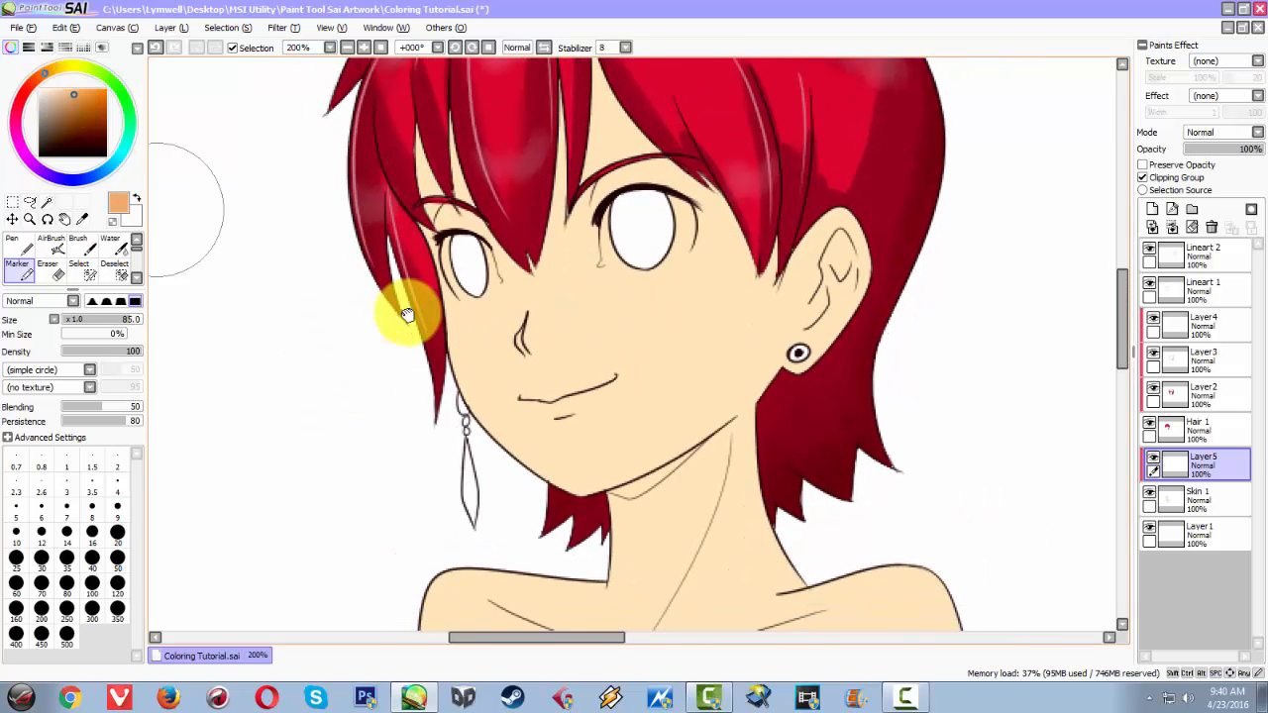
Switch to the Lineart Thick brush and set its size to 18 for the skin shadows.
click(137, 277)
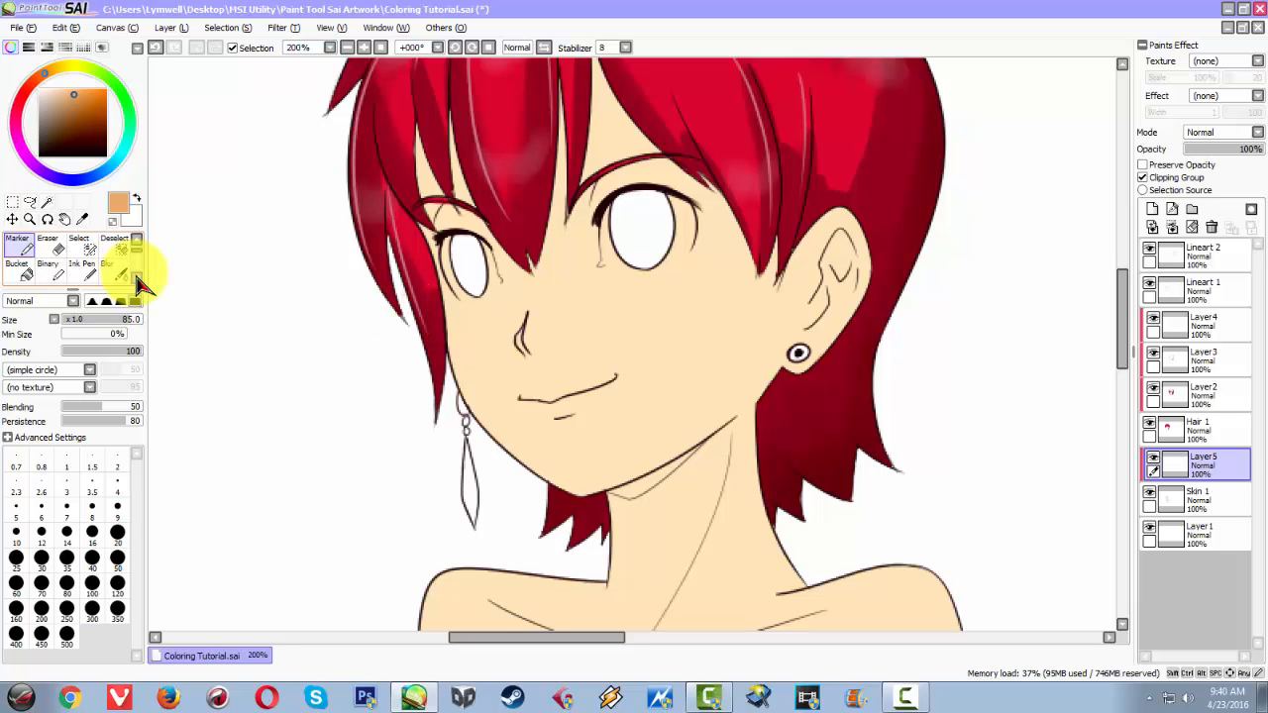
click(136, 277)
click(137, 277)
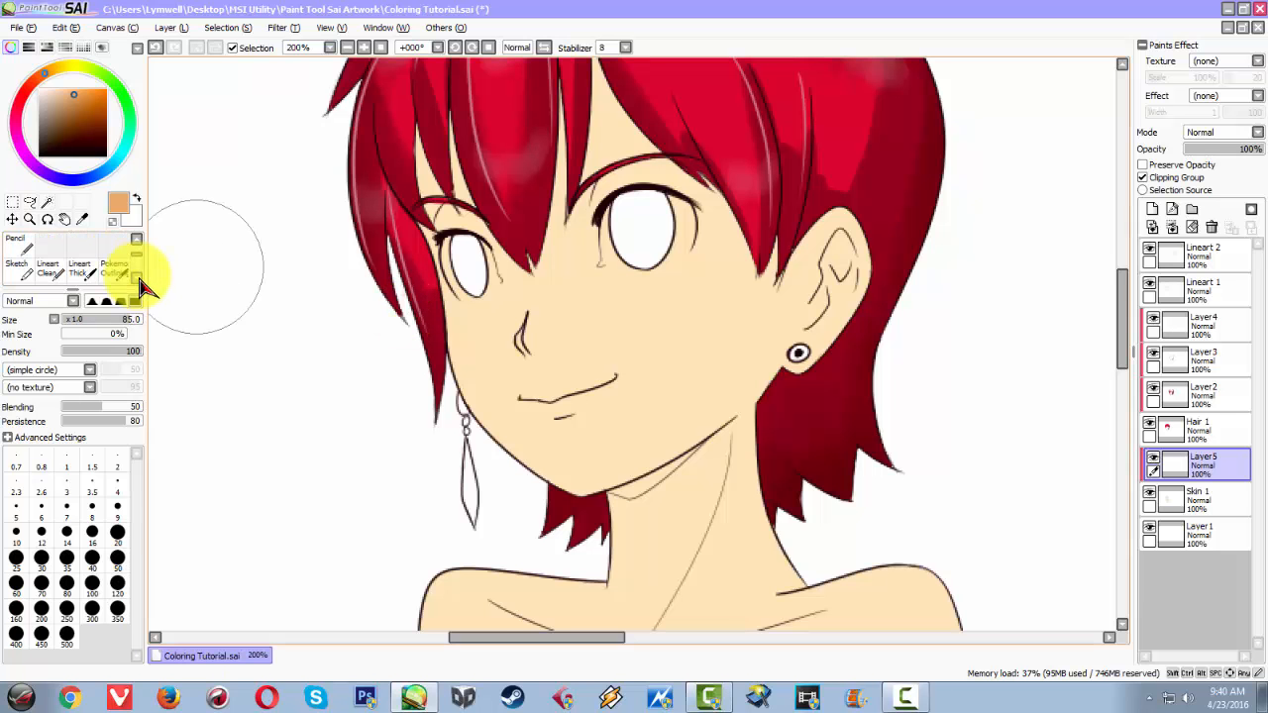
key(b)
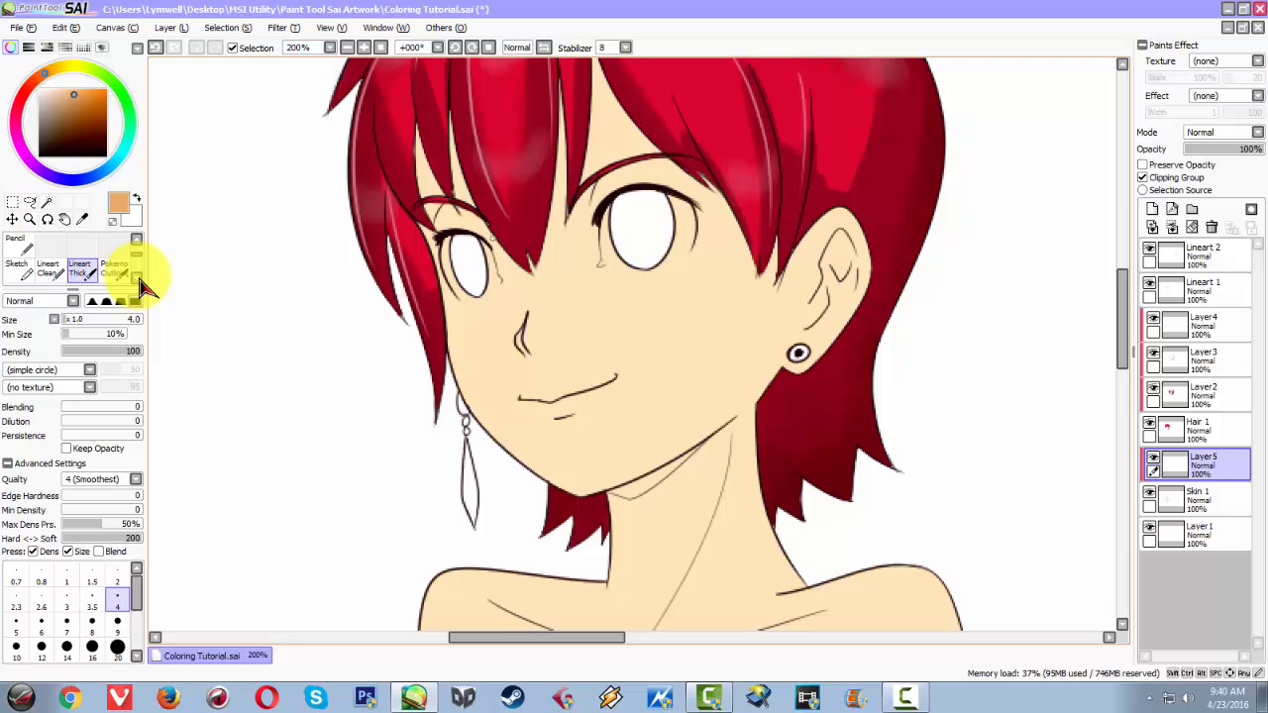
mouse_move(648, 204)
mouse_down()
mouse_move(683, 204)
mouse_move(757, 314)
mouse_move(626, 492)
mouse_up()
key(ctrl+z)
mouse_move(750, 215)
mouse_down()
mouse_move(753, 297)
mouse_move(696, 432)
mouse_up()
key(ctrl+z)
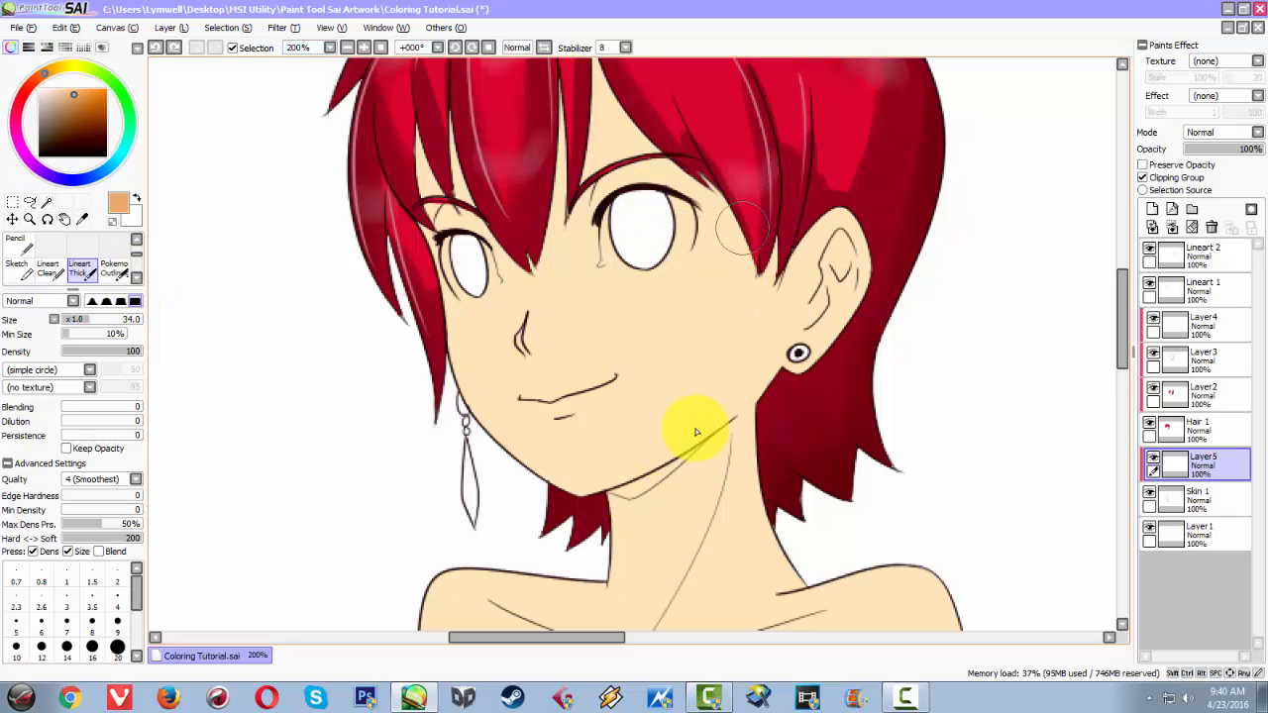
ctrl+alt+drag(829, 255, 800, 259)
Paint a light orange shadow down the near side of the face, from the temple to just below the jawline.
drag(717, 198, 653, 444)
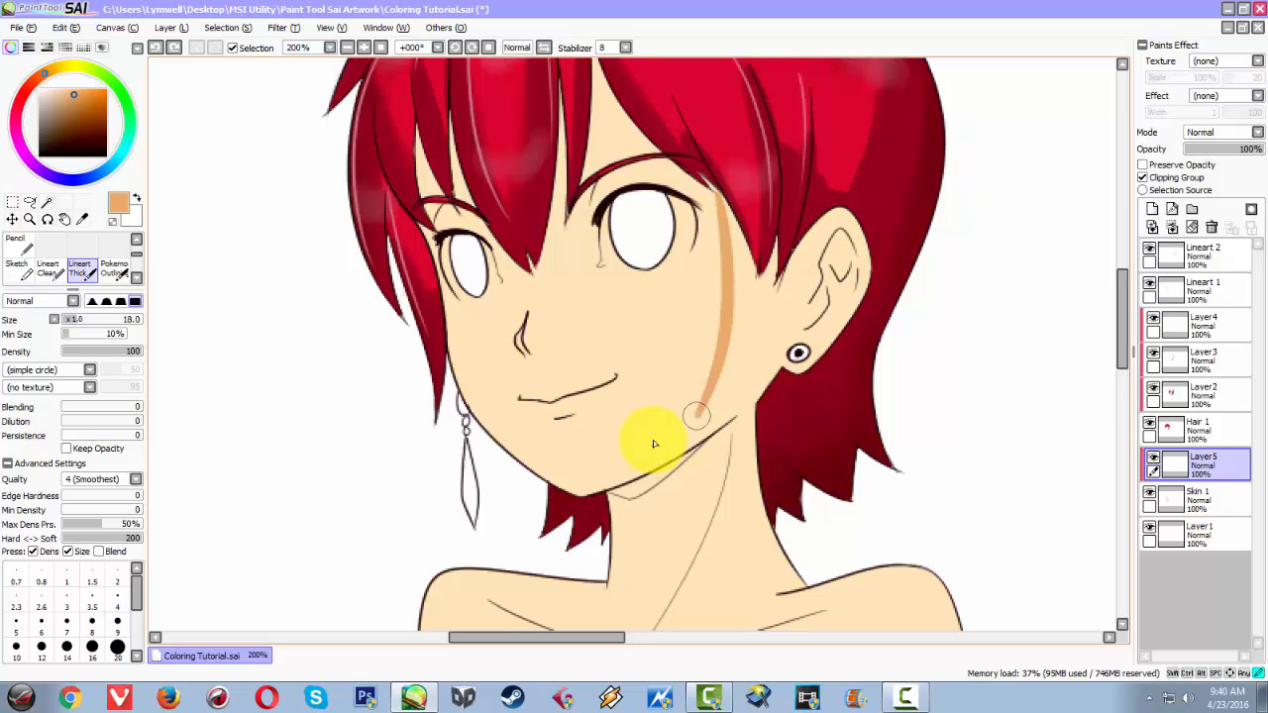
key(ctrl+z)
mouse_move(728, 193)
mouse_down()
mouse_move(730, 300)
mouse_move(669, 446)
mouse_move(686, 448)
mouse_move(607, 501)
mouse_move(729, 451)
mouse_move(694, 468)
mouse_move(735, 424)
mouse_move(677, 467)
mouse_move(707, 454)
mouse_up()
mouse_move(752, 398)
mouse_down()
mouse_move(708, 435)
mouse_move(738, 380)
mouse_move(755, 369)
mouse_move(743, 418)
mouse_move(765, 386)
mouse_move(777, 343)
mouse_move(756, 346)
mouse_move(723, 410)
mouse_move(753, 273)
mouse_up()
mouse_move(707, 454)
mouse_down()
mouse_move(702, 513)
mouse_move(733, 180)
mouse_move(743, 279)
mouse_move(771, 287)
mouse_move(783, 366)
mouse_move(783, 259)
mouse_up()
Shade the front, lobe and outer rim of the ear in light orange, leaving the inner ear unshaded.
mouse_move(776, 335)
mouse_down()
mouse_move(787, 293)
mouse_move(789, 345)
mouse_move(822, 301)
mouse_move(822, 286)
mouse_move(799, 319)
mouse_move(809, 238)
mouse_move(815, 283)
mouse_up()
mouse_move(825, 216)
mouse_down()
mouse_move(839, 204)
mouse_move(834, 238)
mouse_move(821, 242)
mouse_move(829, 212)
mouse_up()
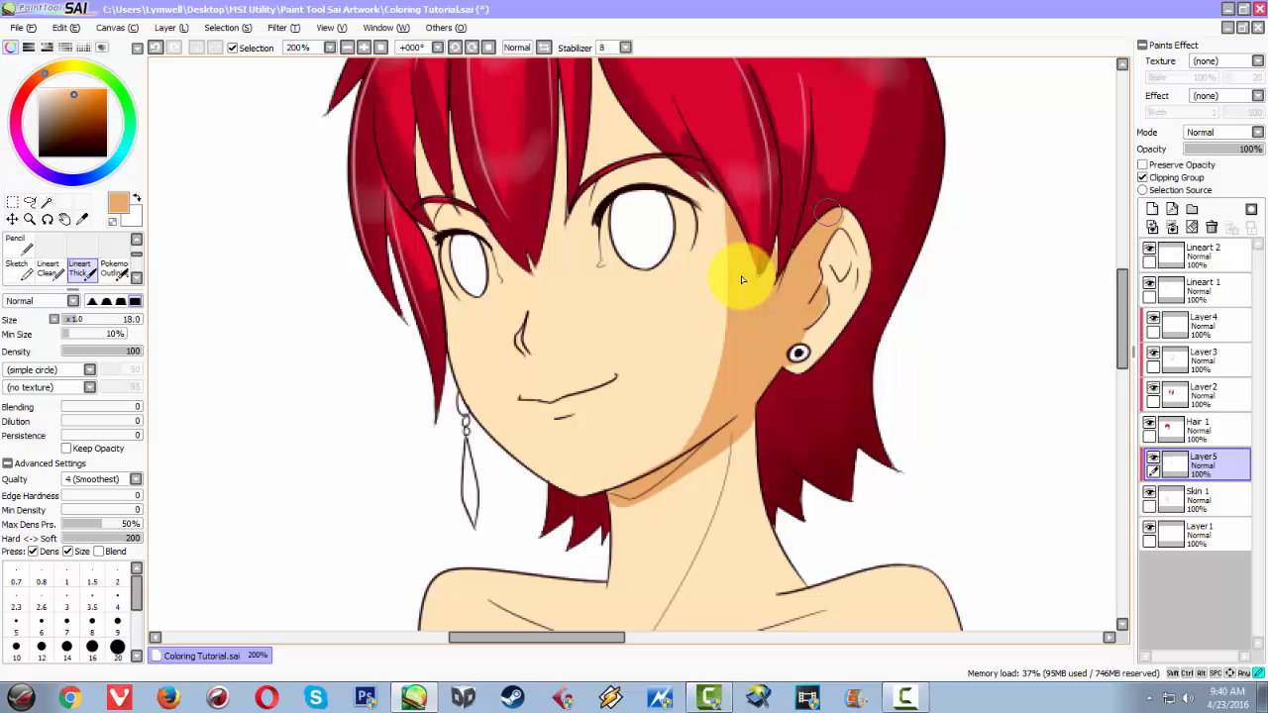
mouse_move(809, 273)
mouse_down()
mouse_move(823, 302)
mouse_move(799, 367)
mouse_up()
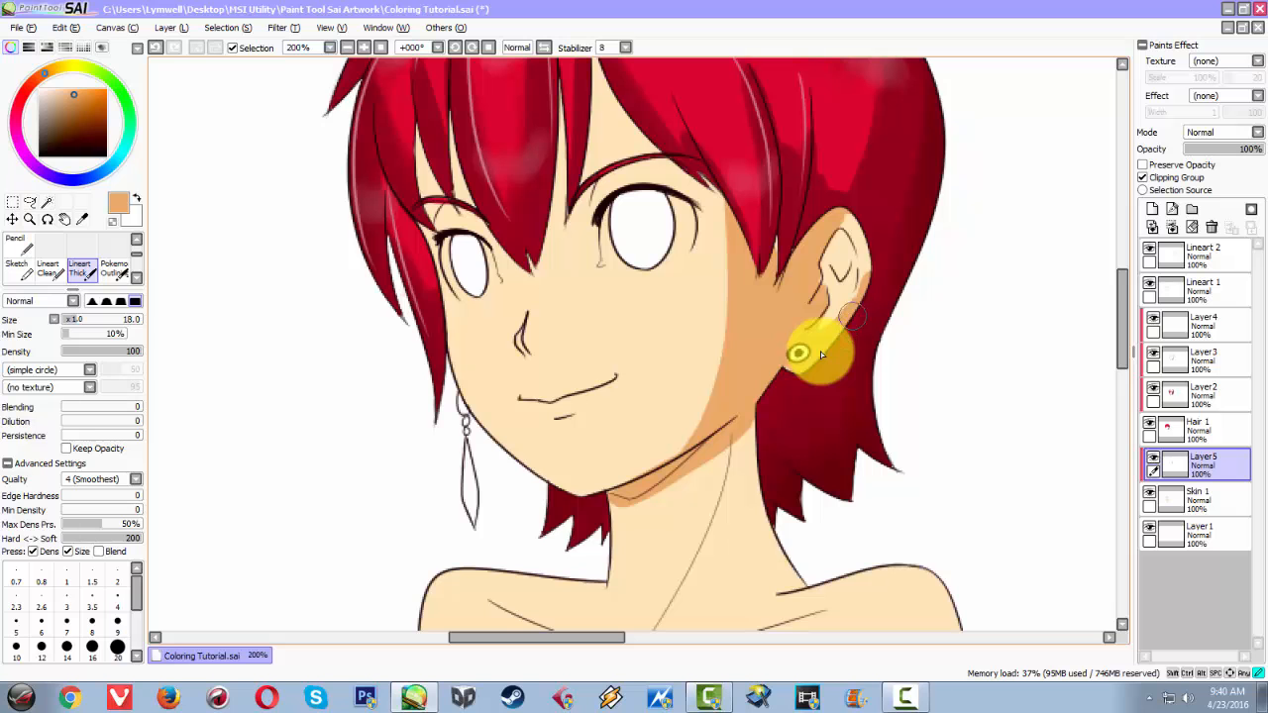
mouse_move(860, 288)
mouse_down()
mouse_move(854, 202)
mouse_move(839, 203)
mouse_move(869, 276)
mouse_move(837, 210)
mouse_move(868, 254)
mouse_move(859, 225)
mouse_move(866, 257)
mouse_move(833, 227)
mouse_up()
Shade the skin showing between and beneath the bangs on the forehead and above the far eye.
key(space)
drag(632, 190, 655, 296)
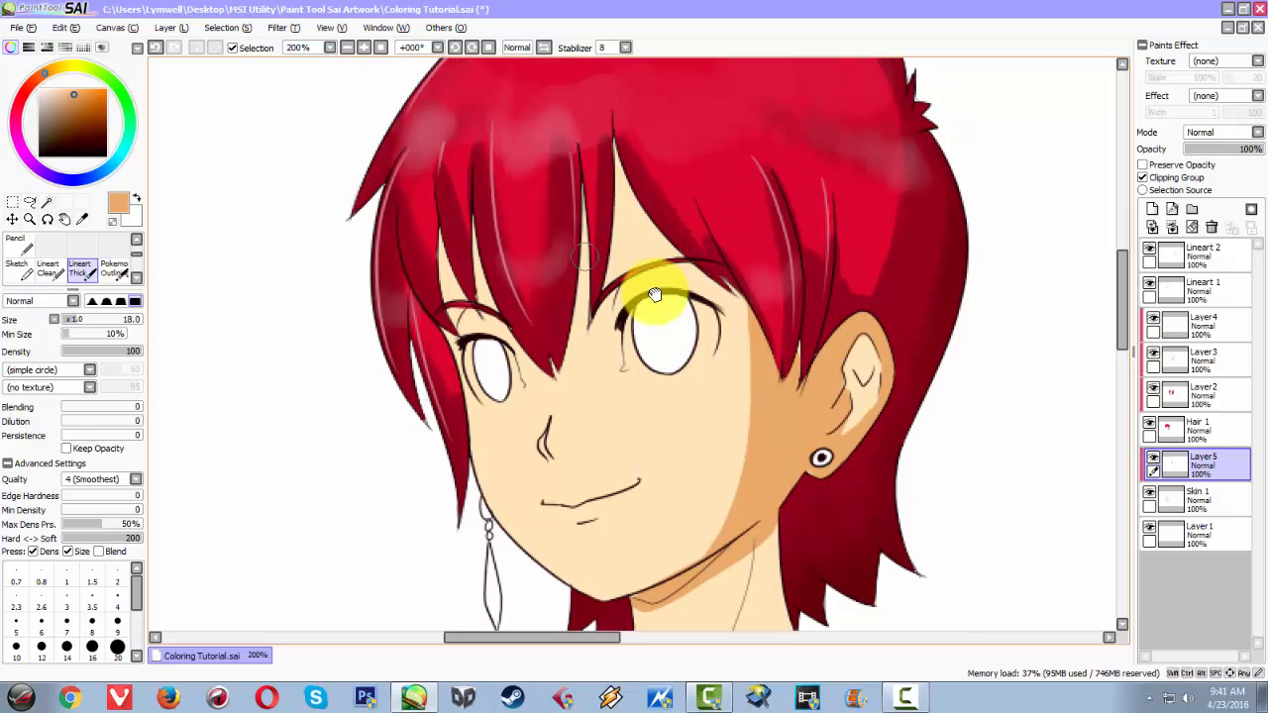
mouse_move(561, 393)
mouse_down()
mouse_move(610, 93)
mouse_move(596, 315)
mouse_move(595, 125)
mouse_move(754, 322)
mouse_up()
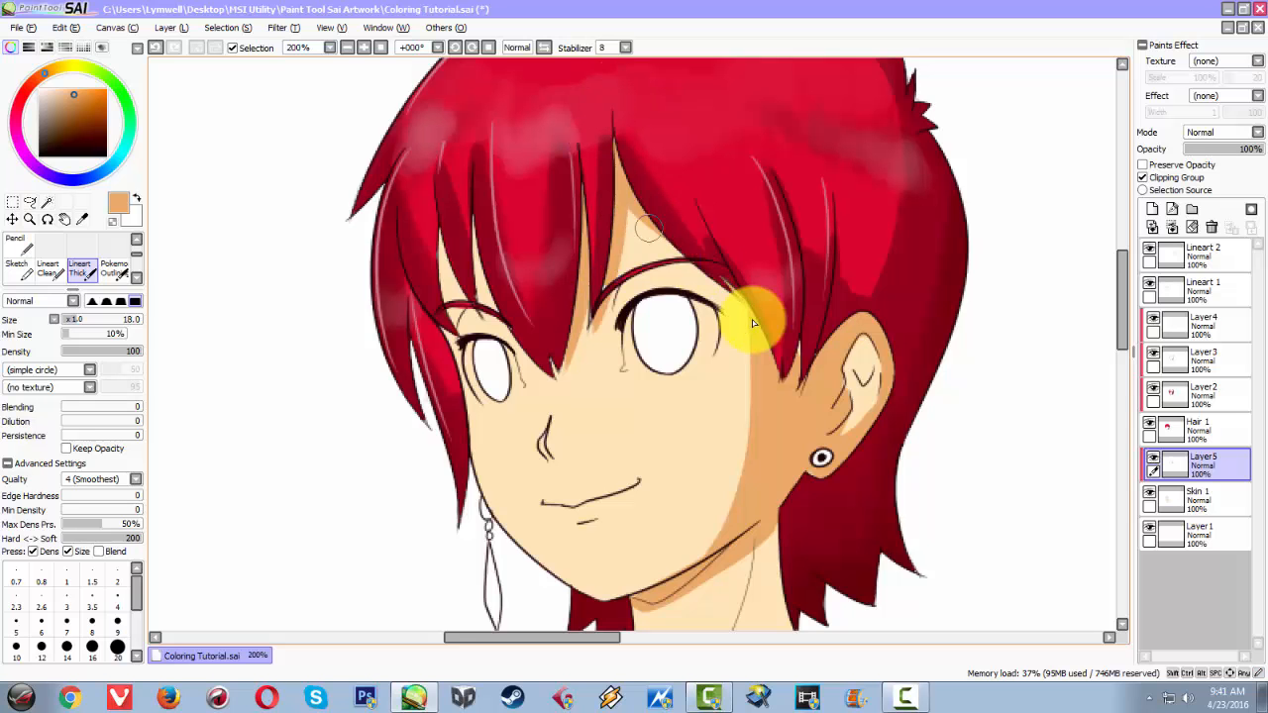
drag(527, 224, 636, 261)
mouse_move(550, 267)
mouse_down()
mouse_move(604, 380)
mouse_move(546, 208)
mouse_move(580, 382)
mouse_move(617, 382)
mouse_up()
key(ctrl+z)
drag(581, 189, 609, 341)
key(ctrl+z)
mouse_move(585, 196)
mouse_down()
mouse_move(546, 208)
mouse_move(555, 317)
mouse_move(495, 376)
mouse_up()
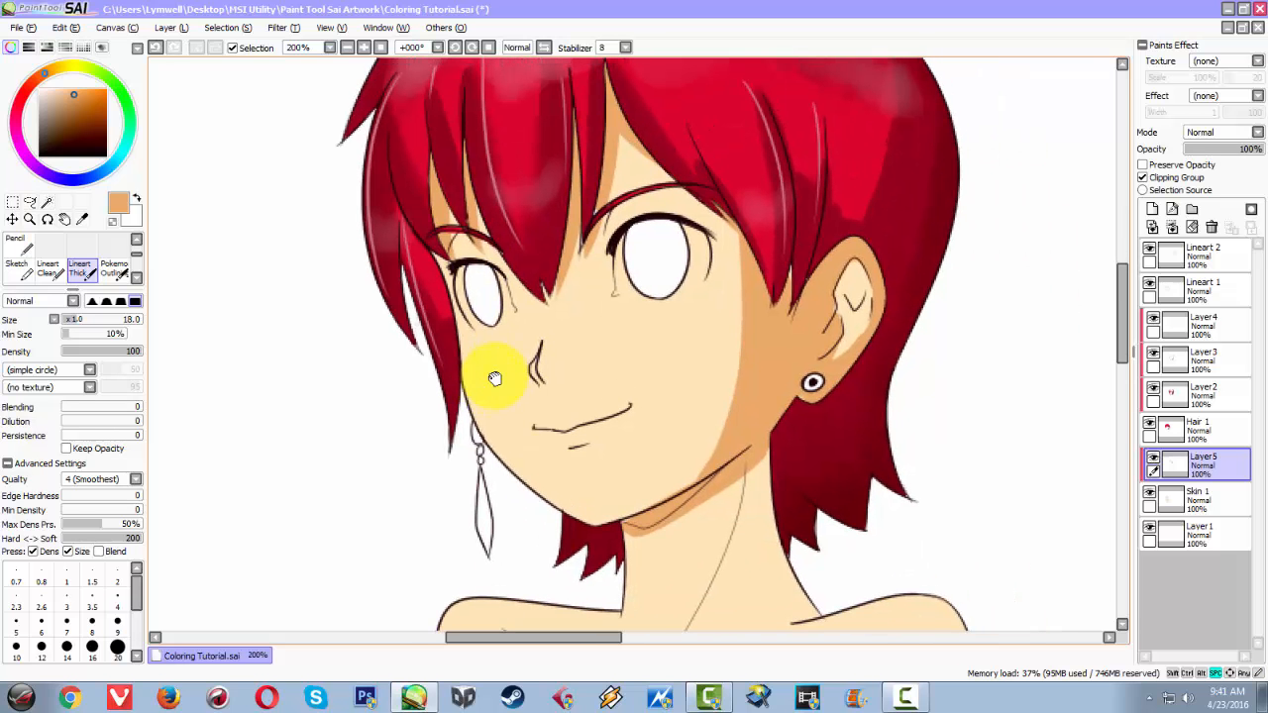
Paint narrow light orange shadow strips down the front and back edges of the neck.
scroll(496, 379, down, 5)
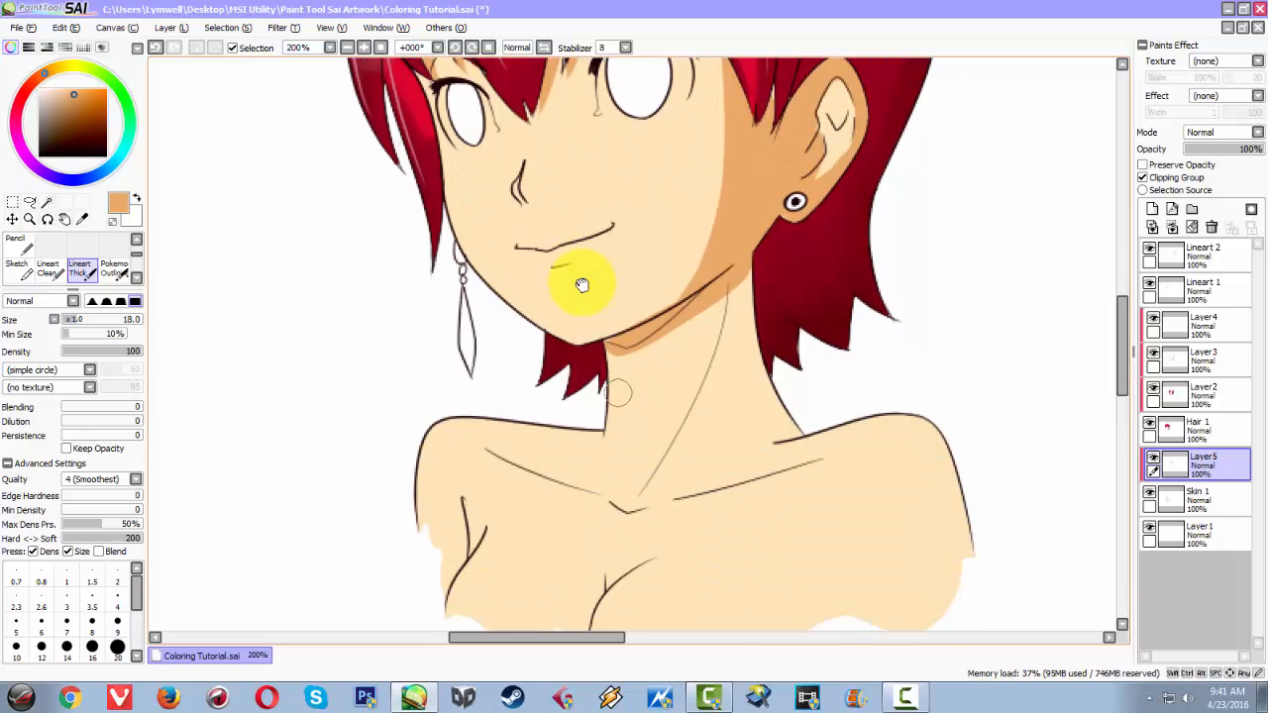
drag(611, 410, 600, 442)
key(ctrl+z)
drag(609, 339, 594, 440)
key(ctrl+z)
drag(611, 347, 600, 438)
key(ctrl+z)
drag(606, 338, 601, 439)
key(ctrl+z)
drag(606, 344, 600, 442)
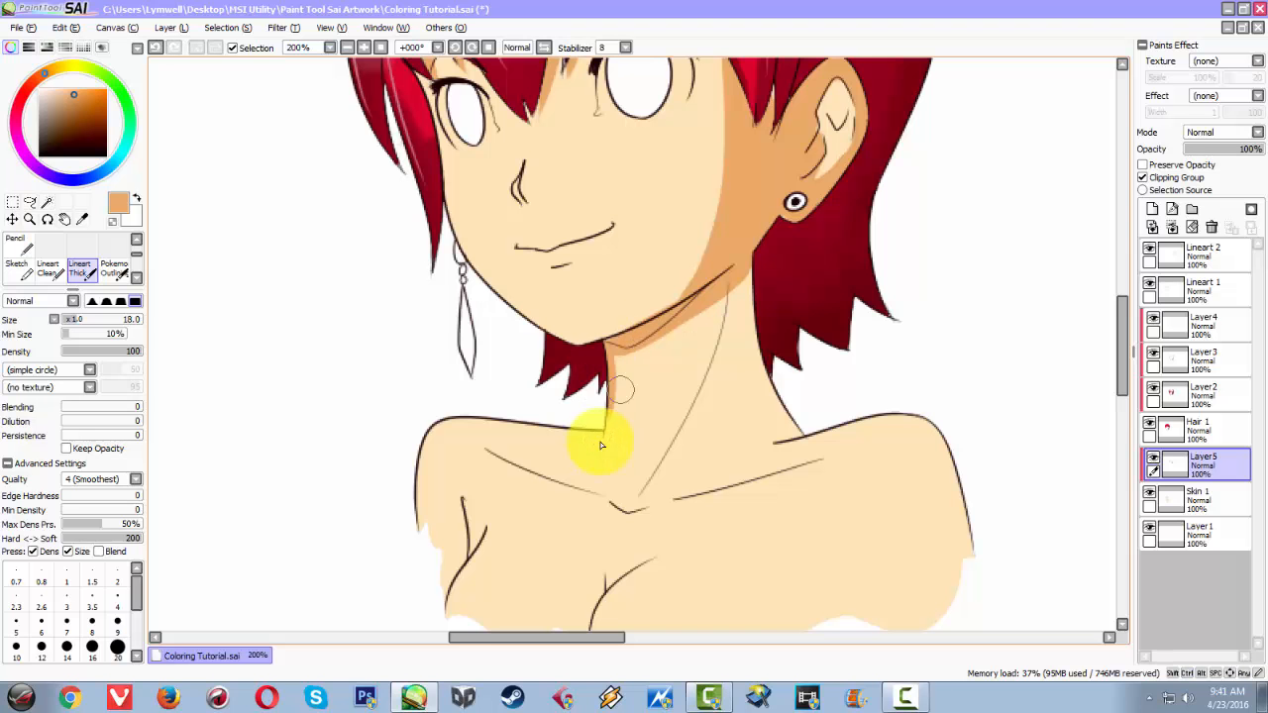
drag(701, 372, 620, 348)
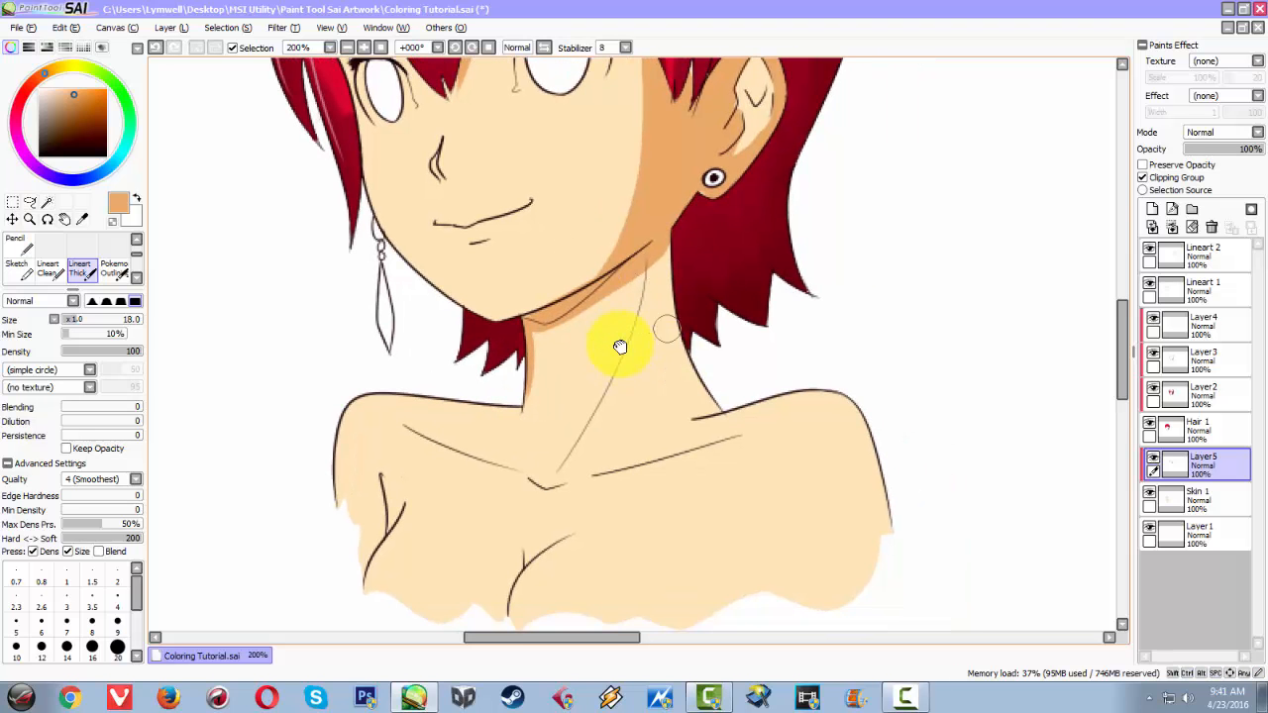
drag(657, 238, 734, 407)
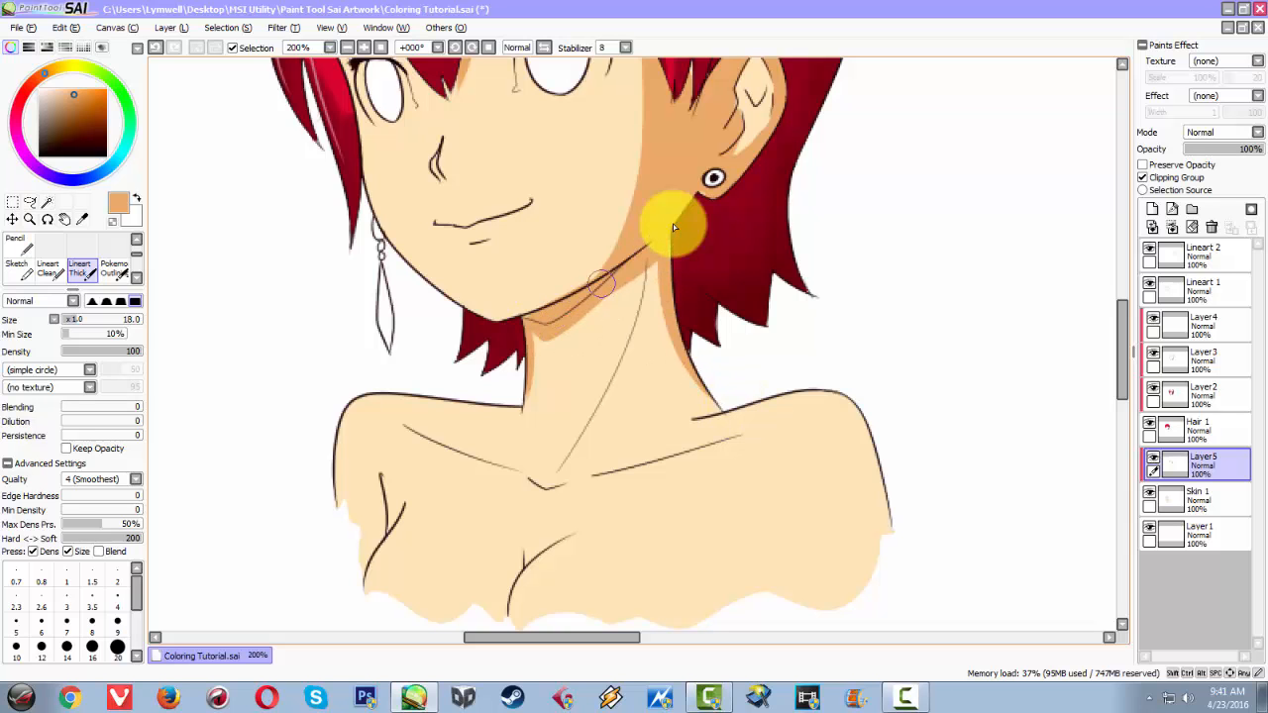
Shade a wider band under the jaw and a tapered strip along the diagonal neck muscle line.
mouse_move(530, 328)
mouse_down()
mouse_move(685, 217)
mouse_move(569, 495)
mouse_up()
key(ctrl+z)
drag(654, 244, 549, 524)
key(ctrl+z)
mouse_move(645, 241)
mouse_down()
mouse_move(566, 466)
mouse_move(594, 418)
mouse_up()
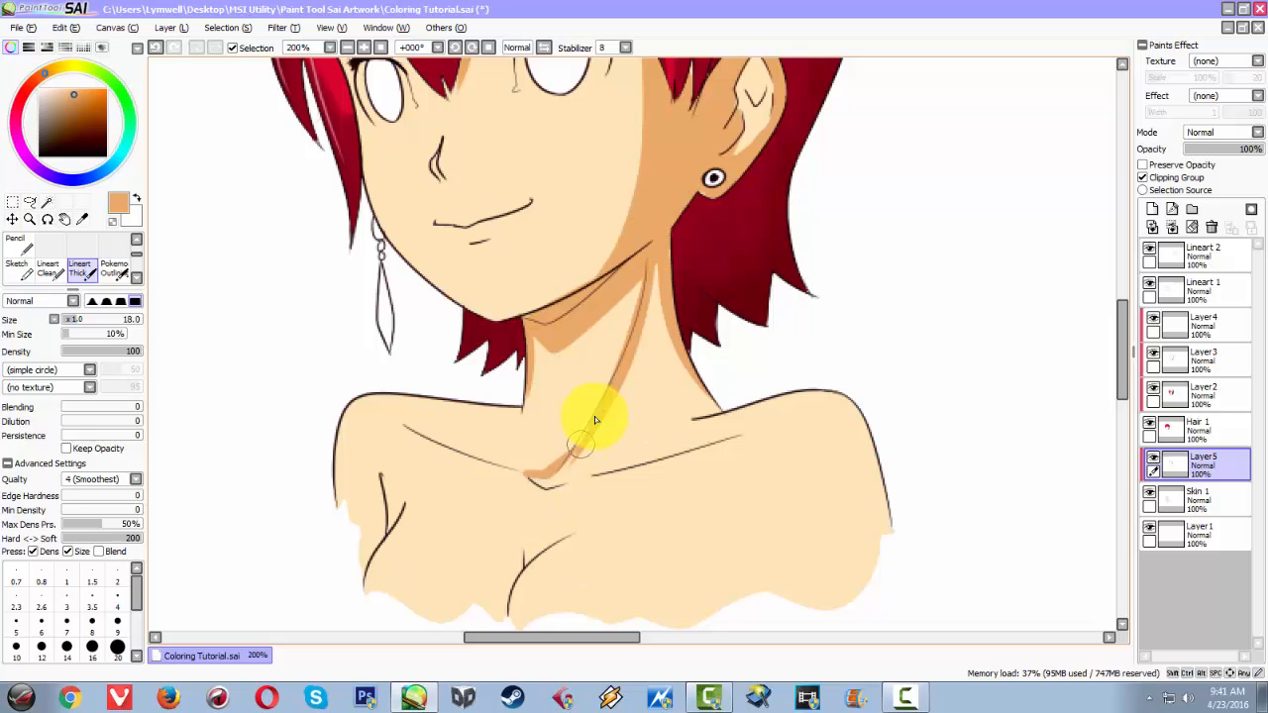
Shade the notch at the base of the throat and the hollow above the near collarbone.
mouse_move(529, 477)
mouse_down()
mouse_move(576, 464)
mouse_move(579, 446)
mouse_move(628, 470)
mouse_up()
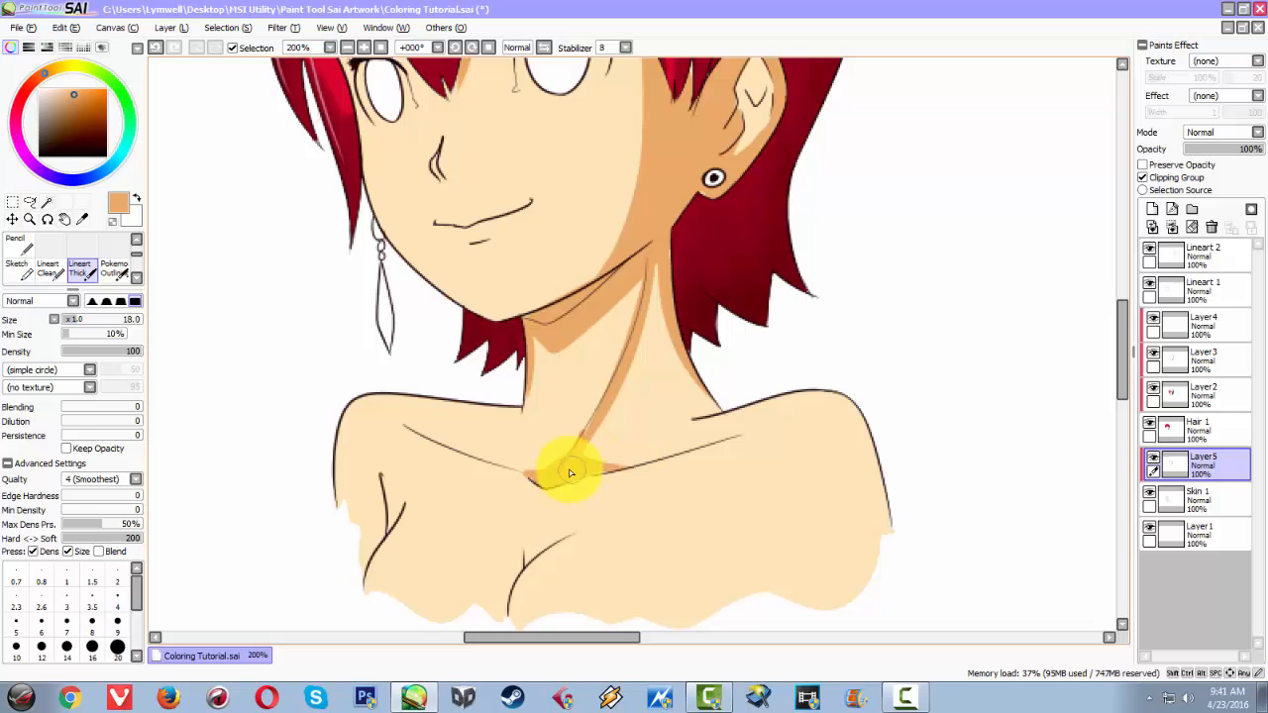
mouse_move(578, 433)
mouse_down()
mouse_move(499, 537)
mouse_move(532, 419)
mouse_up()
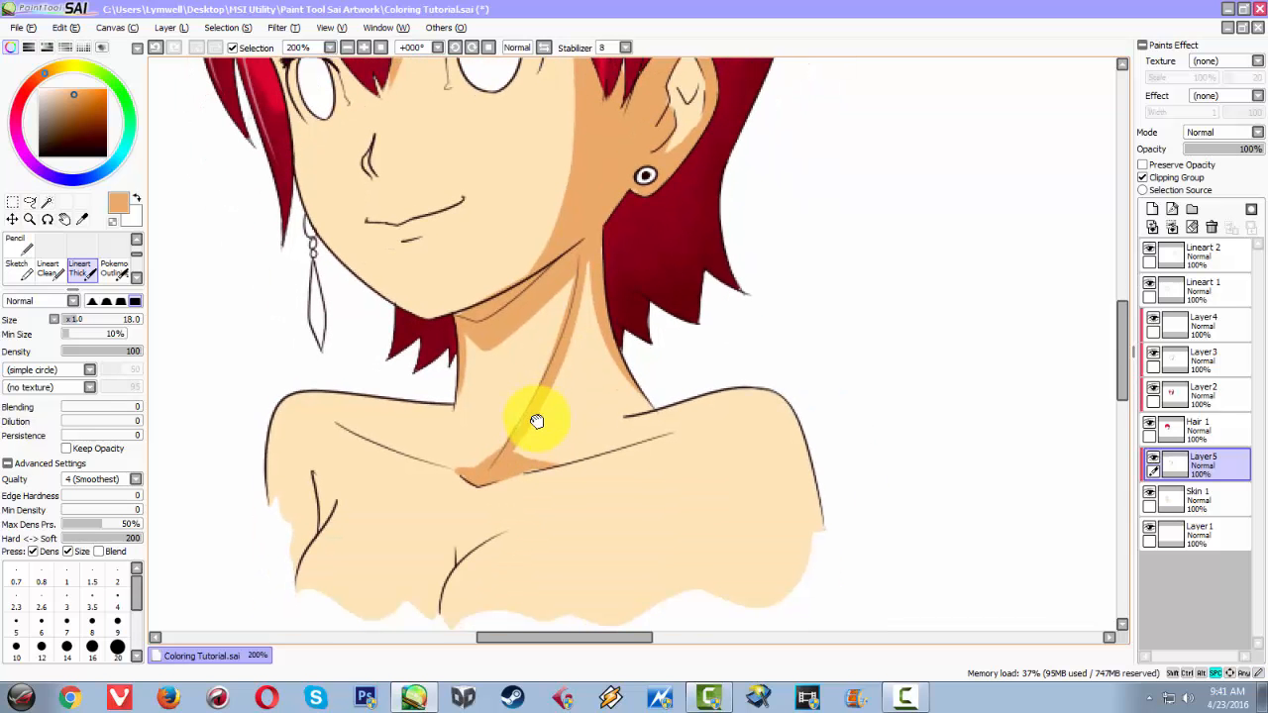
drag(589, 259, 652, 416)
drag(525, 479, 665, 439)
drag(490, 467, 651, 439)
drag(527, 454, 702, 462)
Fill the near shoulder and upper arm with light orange shadow, down to the lower edge of the painted skin.
drag(609, 439, 742, 498)
drag(644, 401, 646, 432)
mouse_move(633, 387)
mouse_down()
mouse_move(692, 436)
mouse_move(683, 458)
mouse_move(705, 464)
mouse_move(697, 418)
mouse_move(763, 606)
mouse_up()
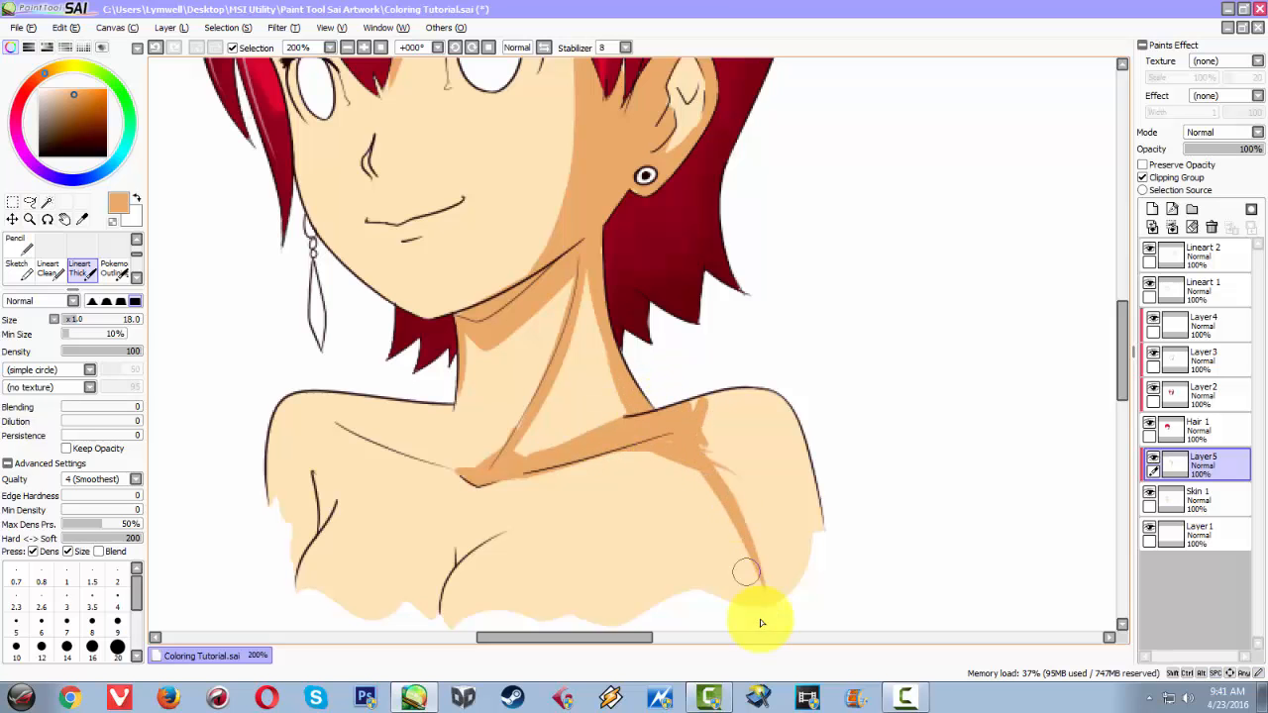
mouse_move(640, 440)
mouse_down()
mouse_move(730, 406)
mouse_move(728, 481)
mouse_move(734, 428)
mouse_move(786, 575)
mouse_move(783, 417)
mouse_move(756, 390)
mouse_move(827, 515)
mouse_move(768, 416)
mouse_move(749, 496)
mouse_move(763, 577)
mouse_move(683, 462)
mouse_move(691, 445)
mouse_move(764, 459)
mouse_move(805, 572)
mouse_up()
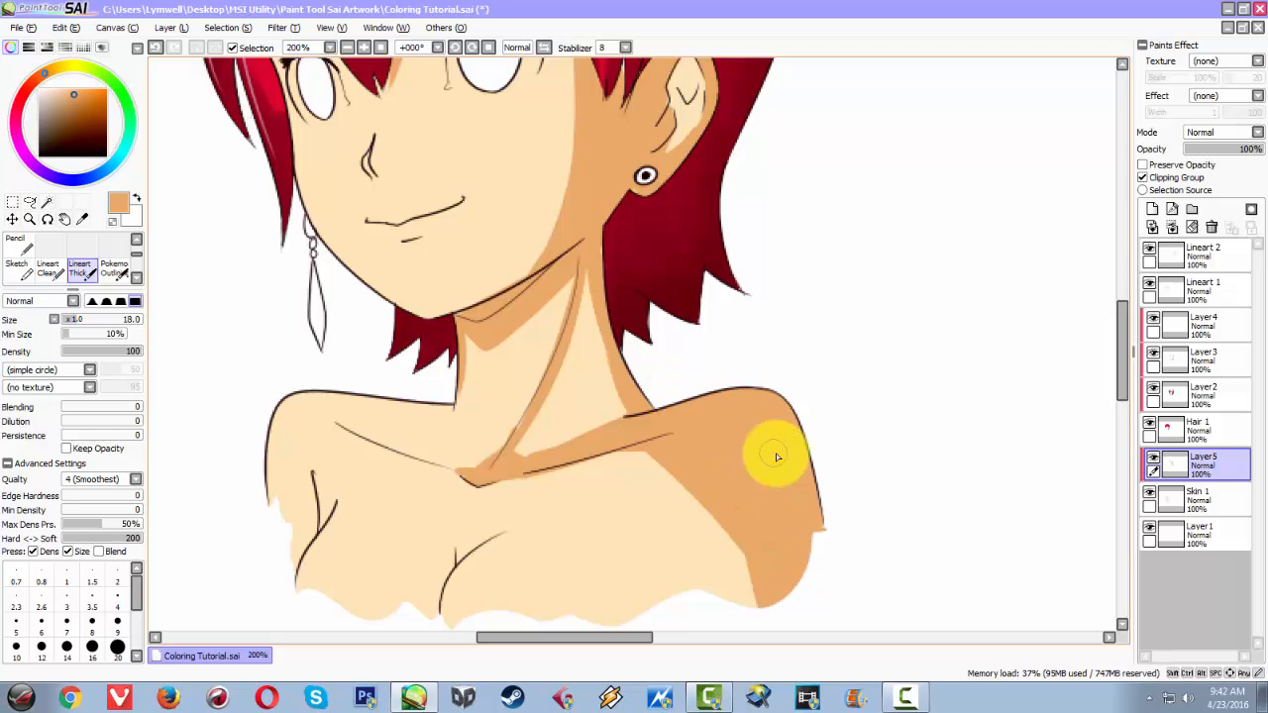
drag(484, 417, 643, 381)
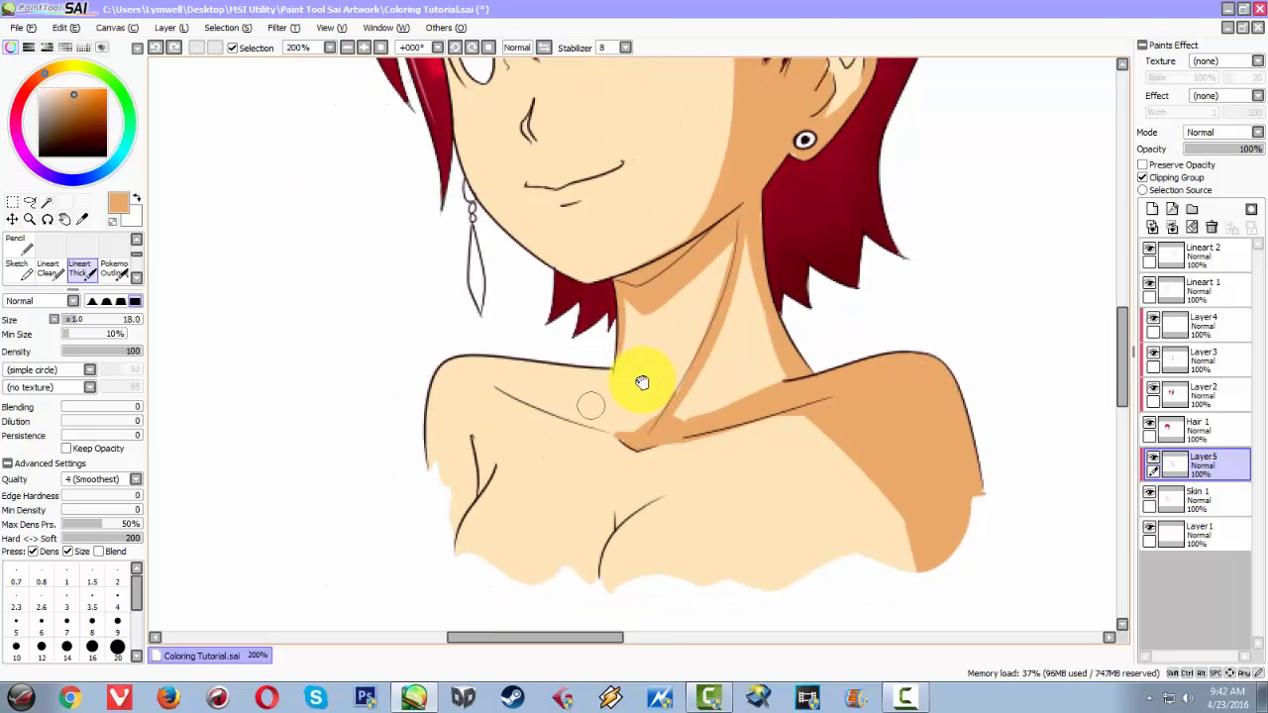
Paint light orange shadow along the outer edge and top of the far shoulder and above the far collarbone.
drag(463, 356, 432, 502)
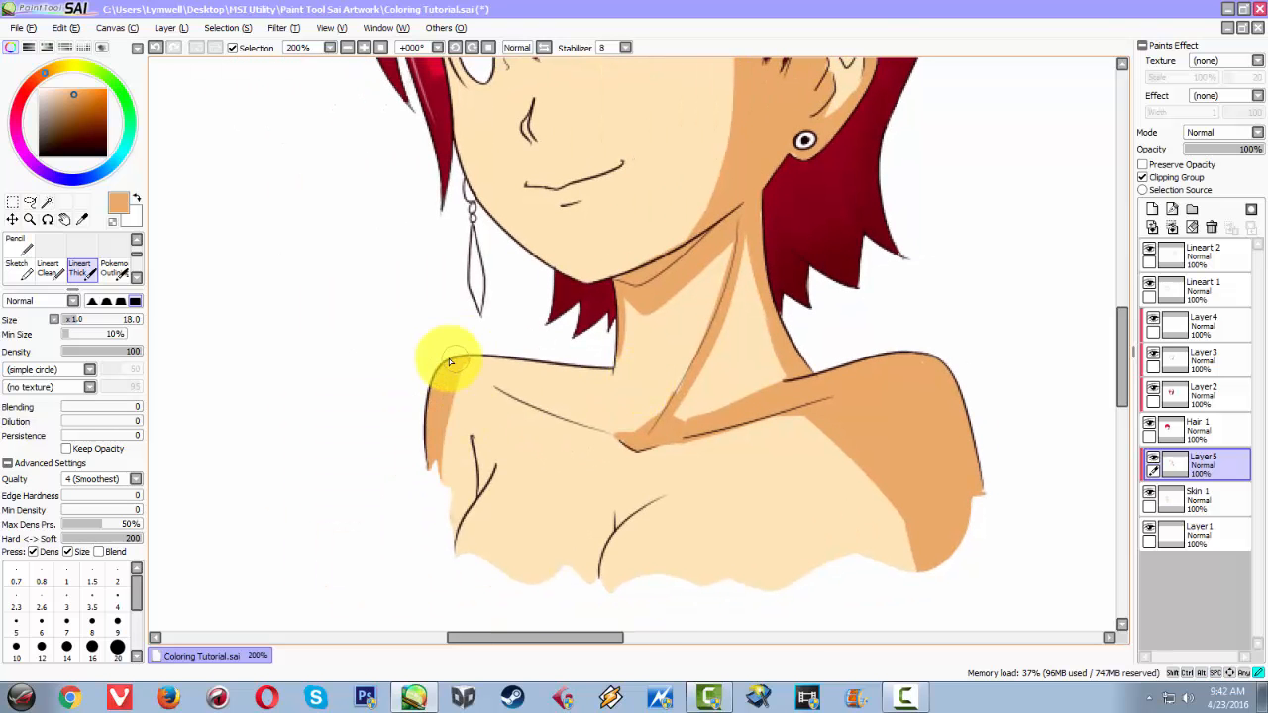
drag(443, 360, 584, 367)
mouse_move(526, 410)
mouse_down()
mouse_move(450, 363)
mouse_move(455, 380)
mouse_move(452, 367)
mouse_move(524, 411)
mouse_move(546, 405)
mouse_move(479, 381)
mouse_move(620, 439)
mouse_move(595, 427)
mouse_up()
Shade both sides of the far armpit crease with light orange, down to the lower edge of the painted skin.
key(space)
mouse_move(549, 367)
mouse_down()
mouse_move(489, 391)
mouse_move(528, 261)
mouse_up()
mouse_move(473, 365)
mouse_down()
mouse_move(467, 439)
mouse_move(467, 362)
mouse_move(505, 385)
mouse_move(506, 521)
mouse_up()
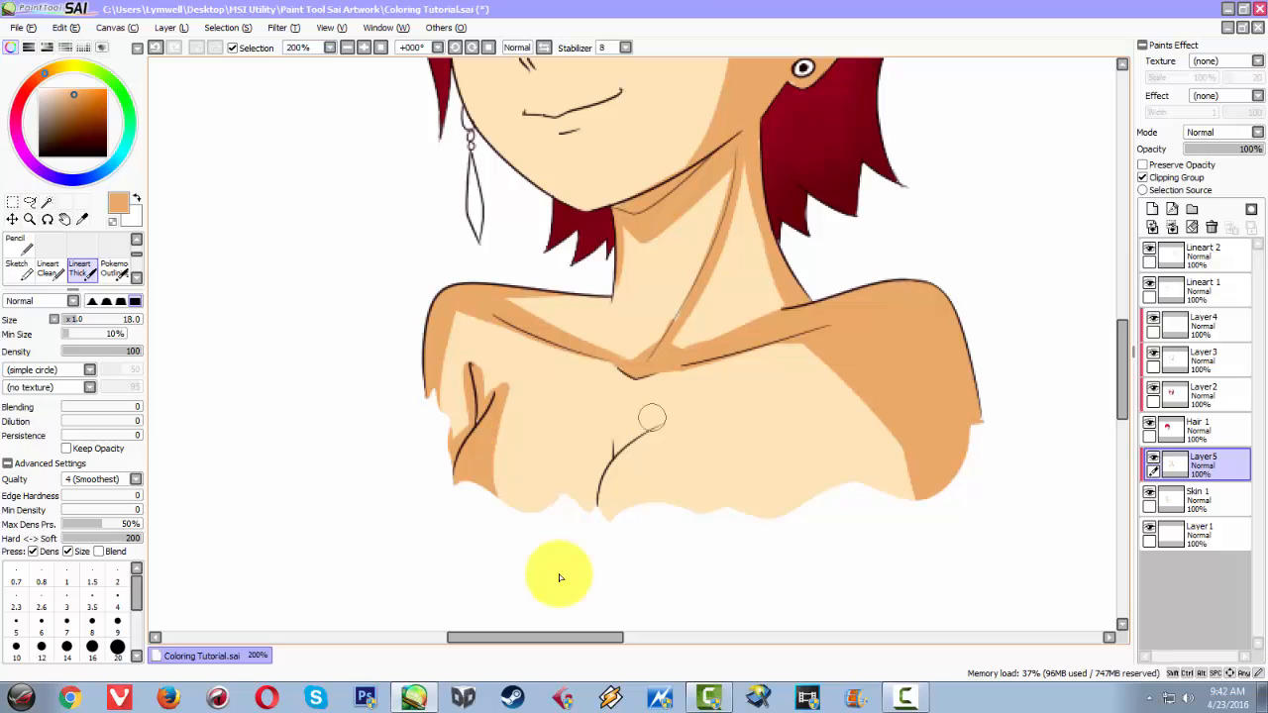
Shade around the central chest crease and add a small light orange wedge at the lower skin edge near the shaded upper arm.
mouse_move(660, 424)
mouse_down()
mouse_move(640, 439)
mouse_move(639, 465)
mouse_up()
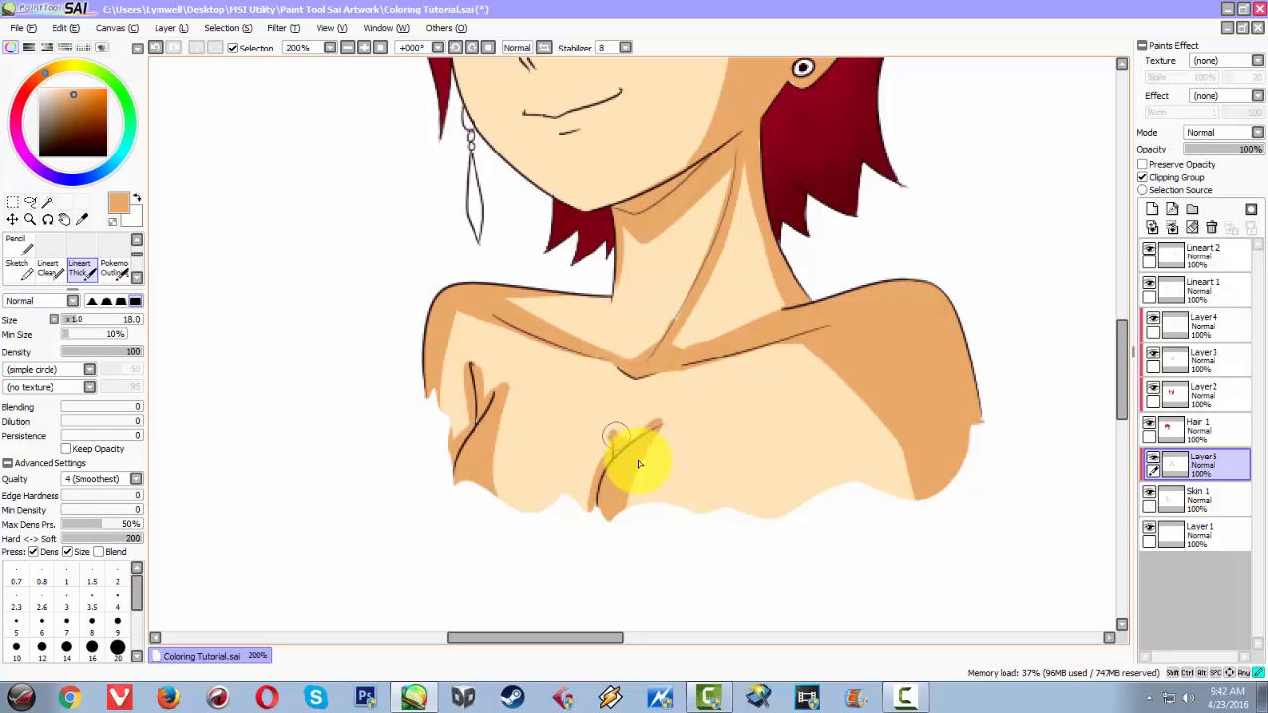
drag(614, 445, 608, 428)
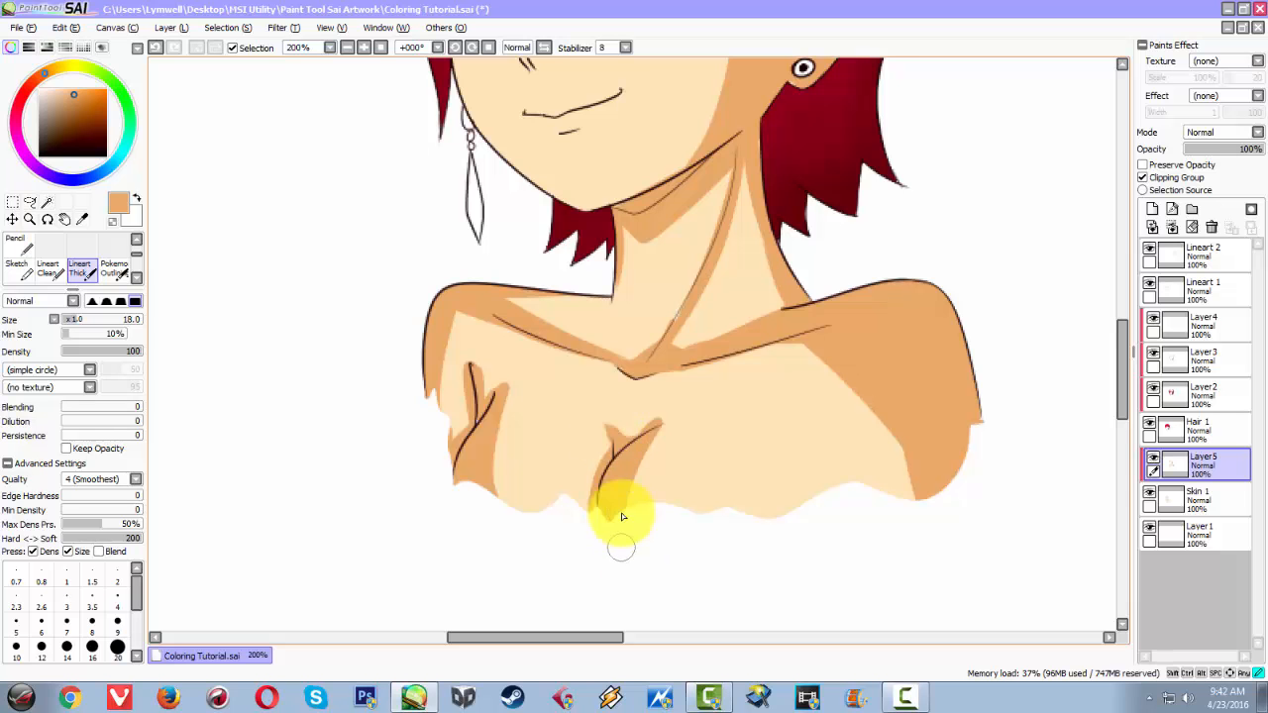
mouse_move(700, 504)
mouse_down()
mouse_move(680, 585)
mouse_move(618, 484)
mouse_up()
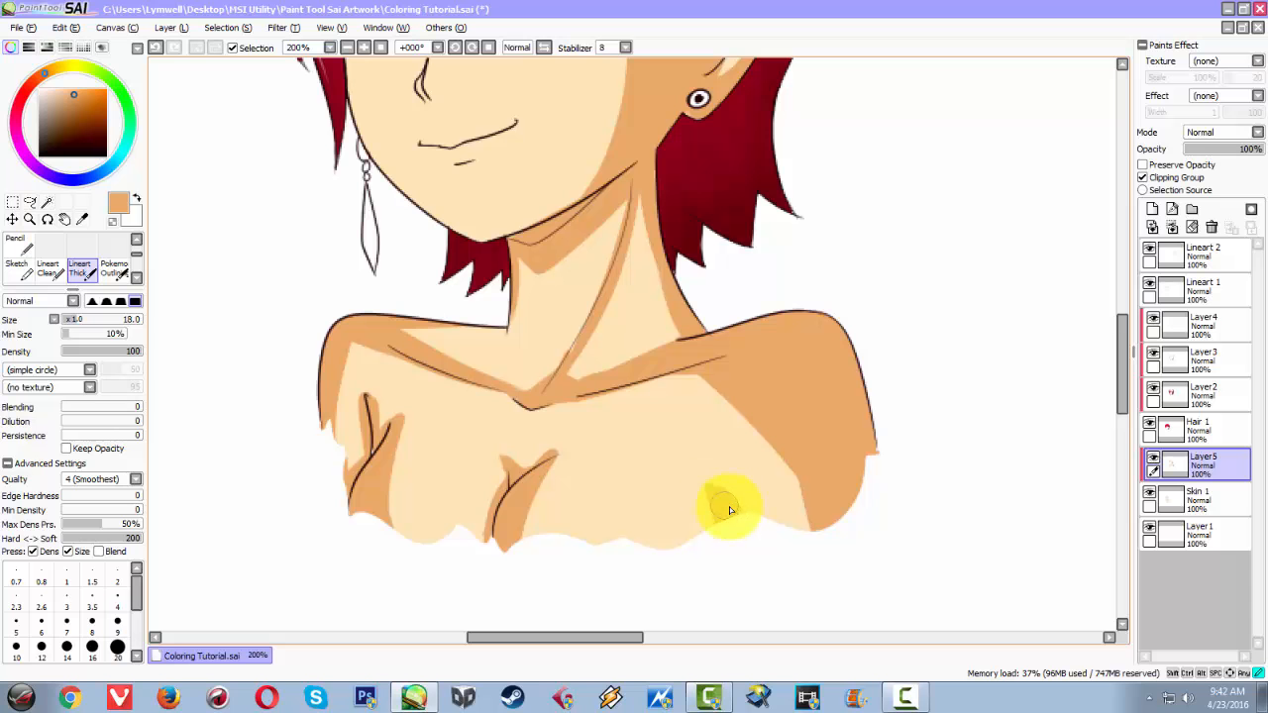
drag(730, 507, 708, 484)
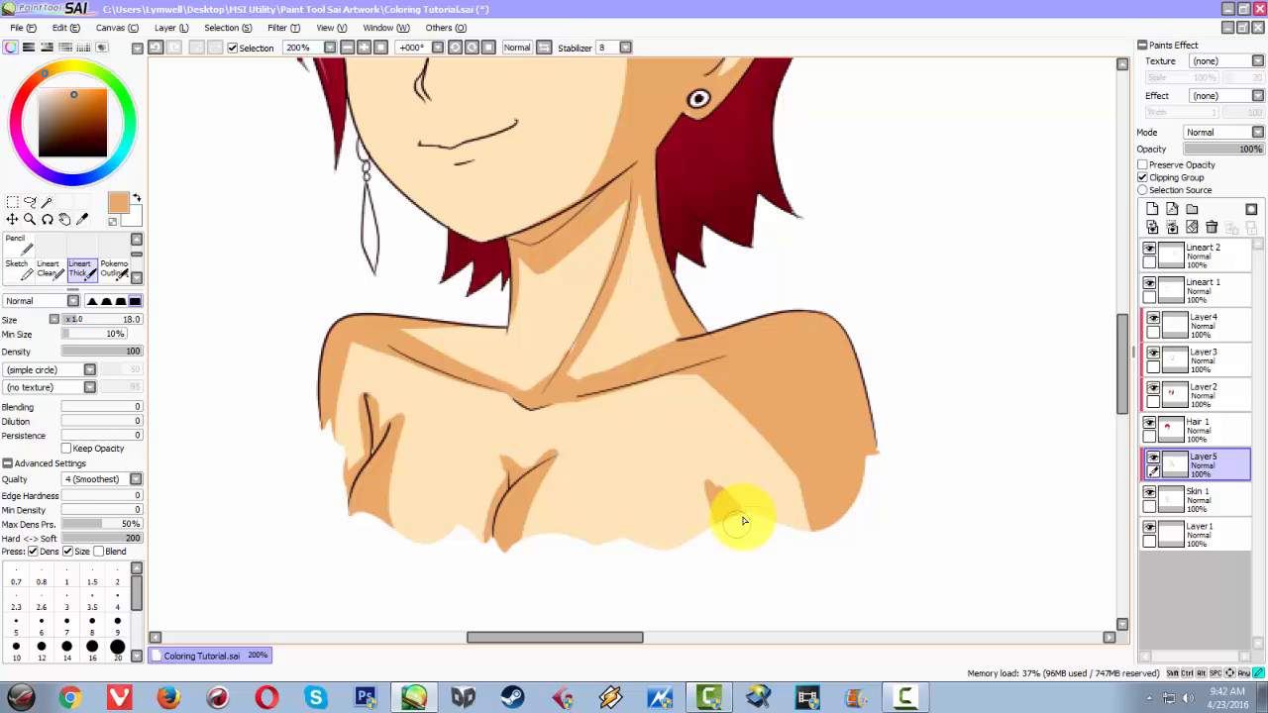
Paint a small light orange shadow along the nose line.
drag(563, 266, 557, 508)
mouse_move(518, 430)
mouse_down()
mouse_move(504, 479)
mouse_move(515, 478)
mouse_up()
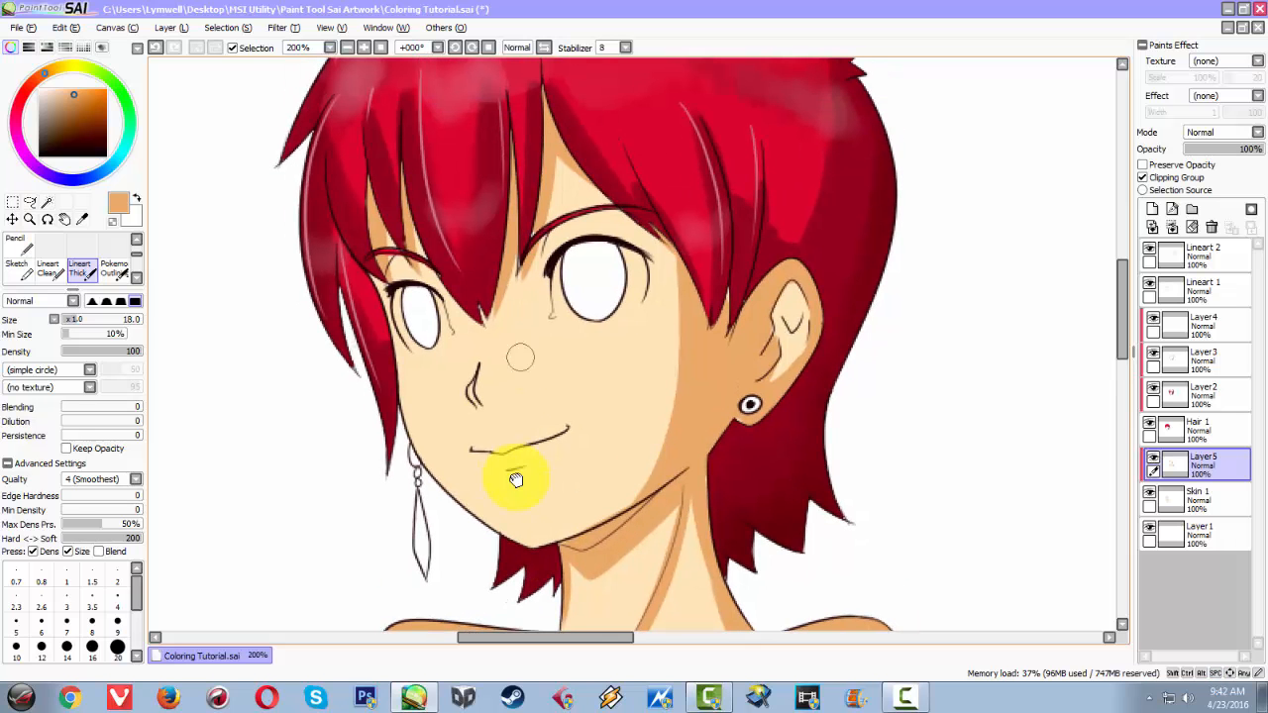
mouse_move(481, 365)
mouse_down()
mouse_move(481, 416)
mouse_move(479, 363)
mouse_move(472, 393)
mouse_up()
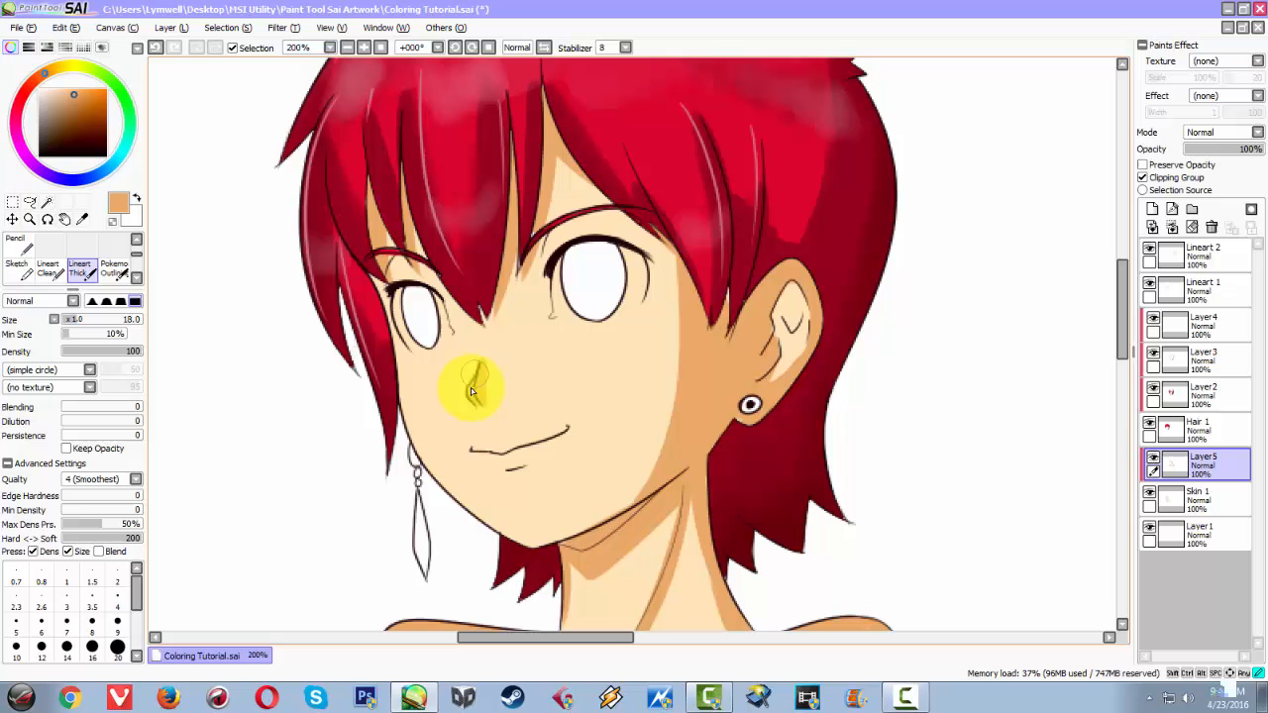